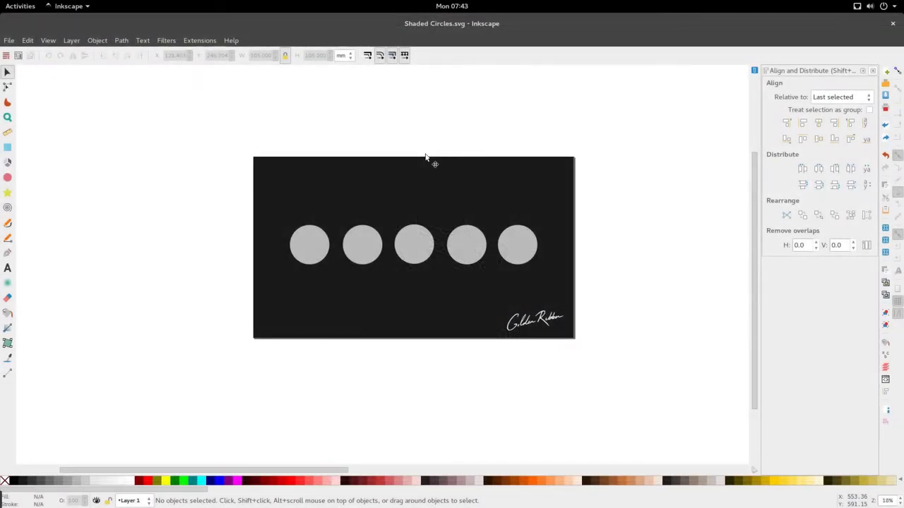
- Switch the display units from mm to px so the background reads 3889.01 × 2200.00 px
{"action": "key", "text": "ctrl"}
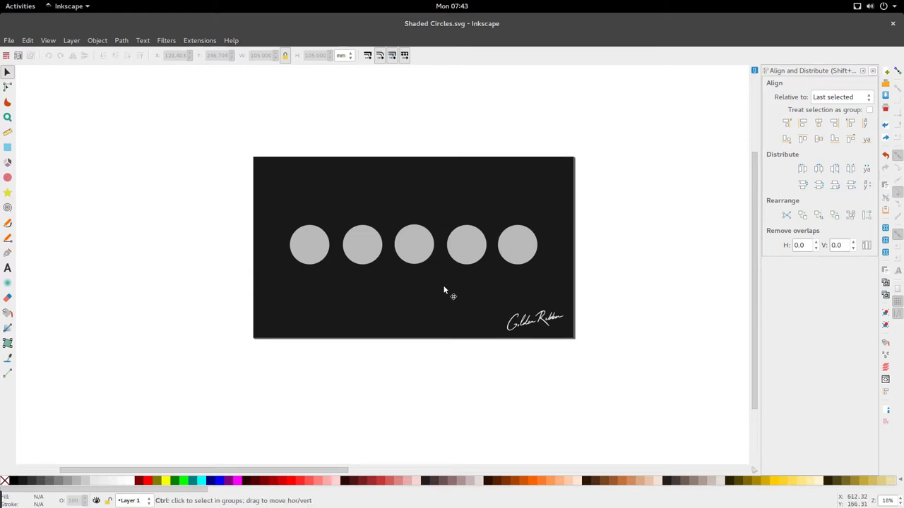
{"action": "scroll", "coordinate": [444, 290], "scroll_direction": "up", "scroll_amount": 1, "text": "ctrl"}
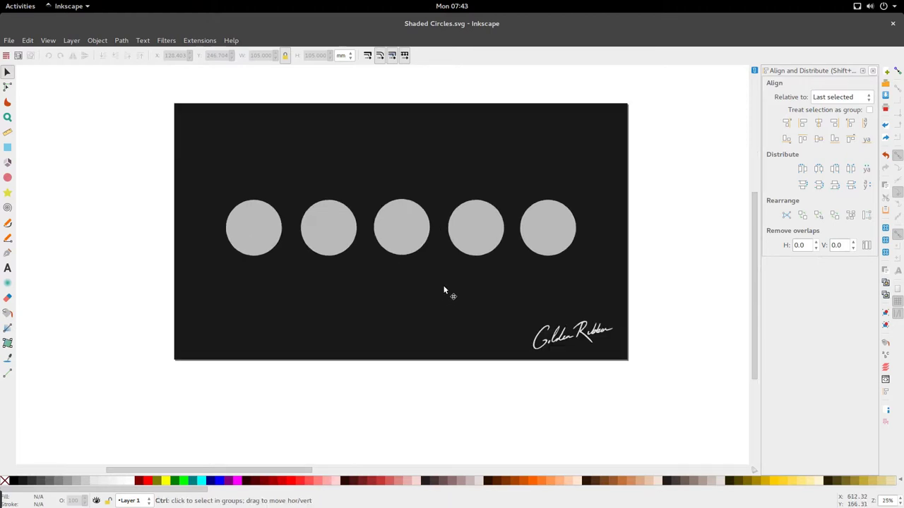
{"action": "scroll", "coordinate": [445, 290], "scroll_direction": "down", "scroll_amount": 1, "text": "ctrl"}
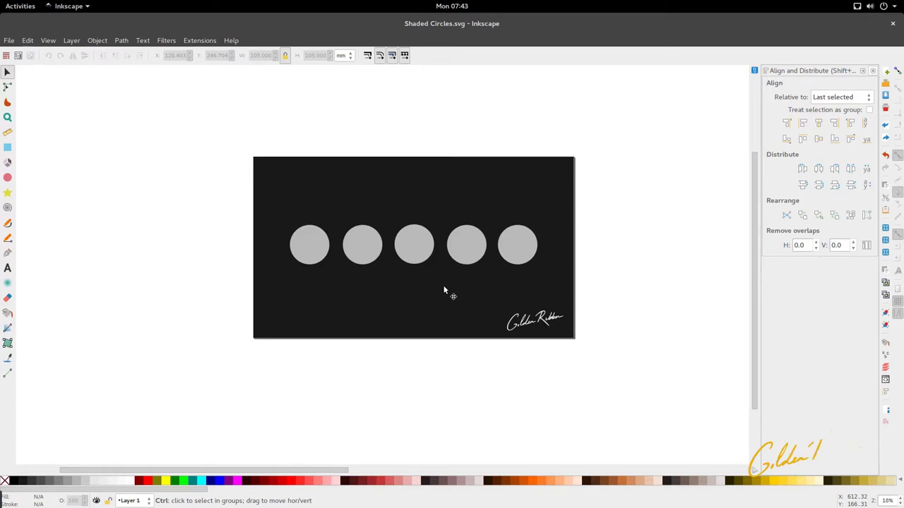
{"action": "scroll", "coordinate": [444, 290], "scroll_direction": "up", "scroll_amount": 1, "text": "ctrl"}
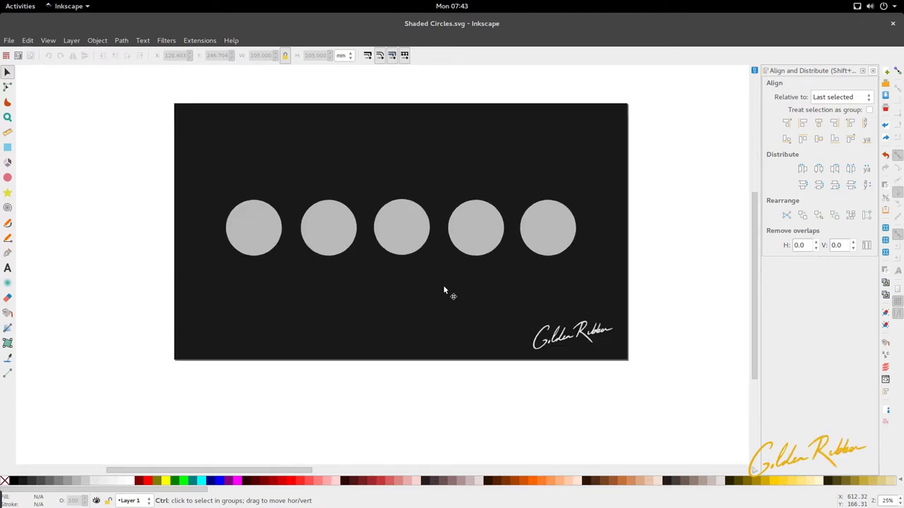
{"action": "scroll", "coordinate": [444, 291], "scroll_direction": "up", "scroll_amount": 1}
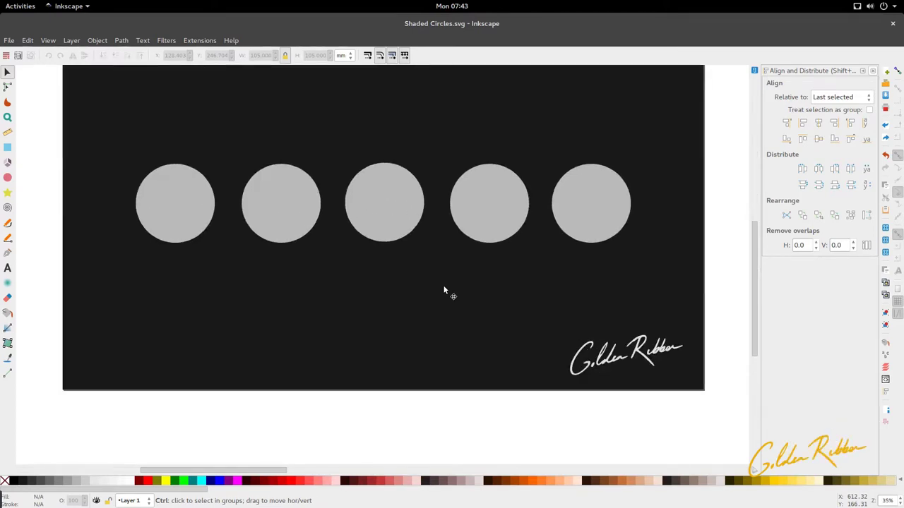
{"action": "scroll", "coordinate": [444, 290], "scroll_direction": "up", "scroll_amount": 1}
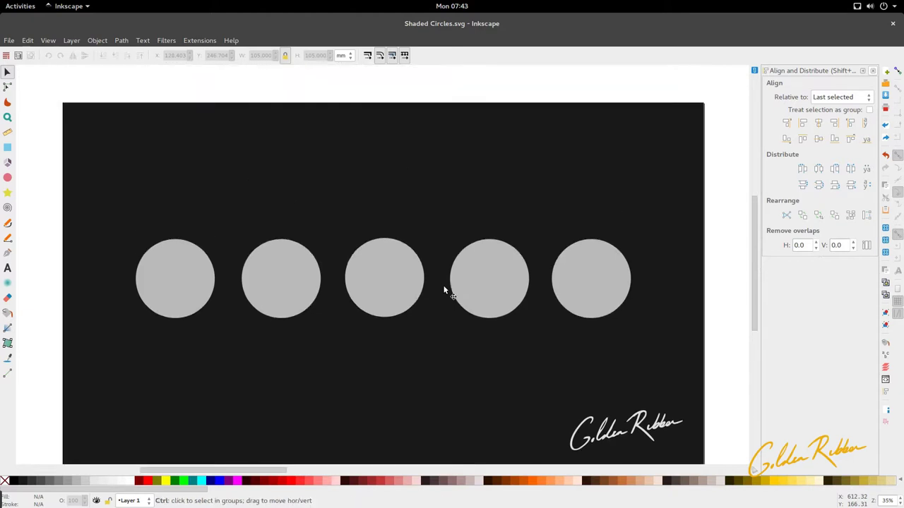
{"action": "scroll", "coordinate": [444, 290], "scroll_direction": "down", "scroll_amount": 2, "text": "ctrl"}
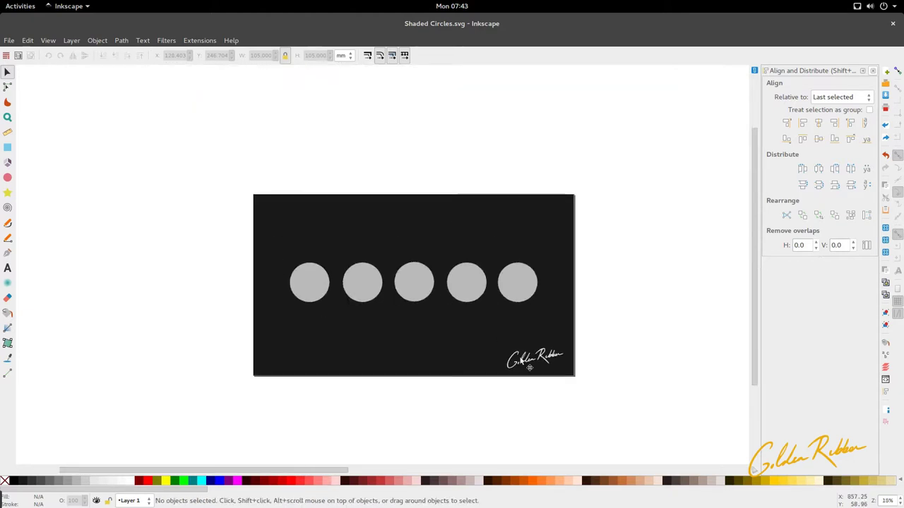
{"action": "scroll", "coordinate": [576, 340], "scroll_direction": "up", "scroll_amount": 2, "text": "ctrl"}
{"action": "scroll", "coordinate": [575, 340], "scroll_direction": "down", "scroll_amount": 1, "text": "ctrl"}
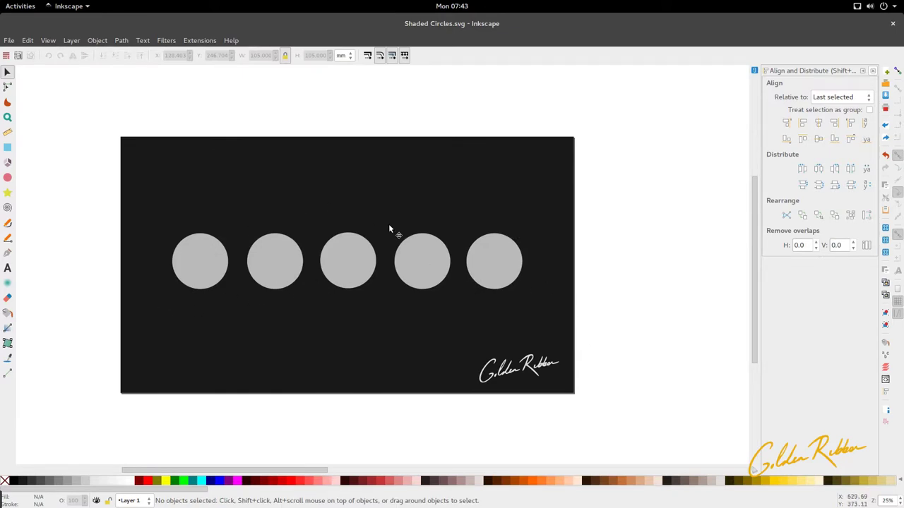
{"action": "scroll", "coordinate": [392, 329], "scroll_direction": "down", "scroll_amount": 1, "text": "ctrl"}
{"action": "scroll", "coordinate": [393, 331], "scroll_direction": "down", "scroll_amount": 1}
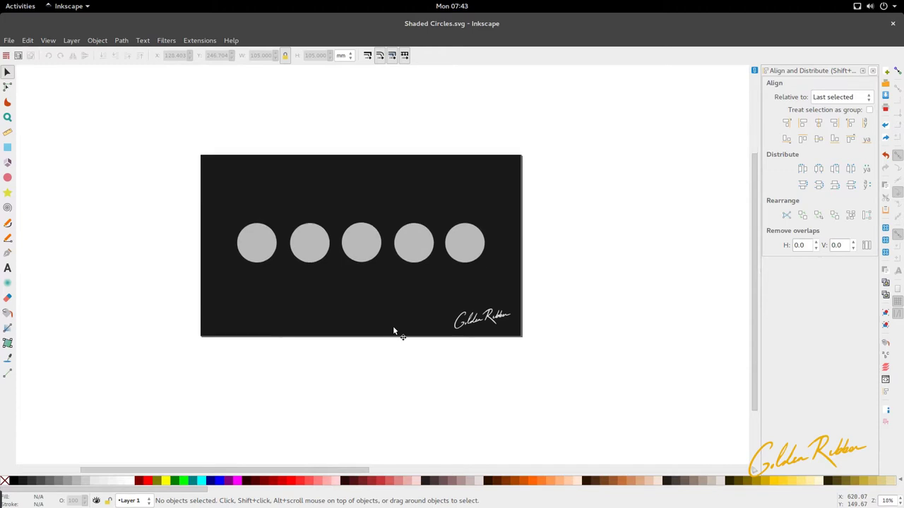
{"action": "left_click", "coordinate": [394, 330]}
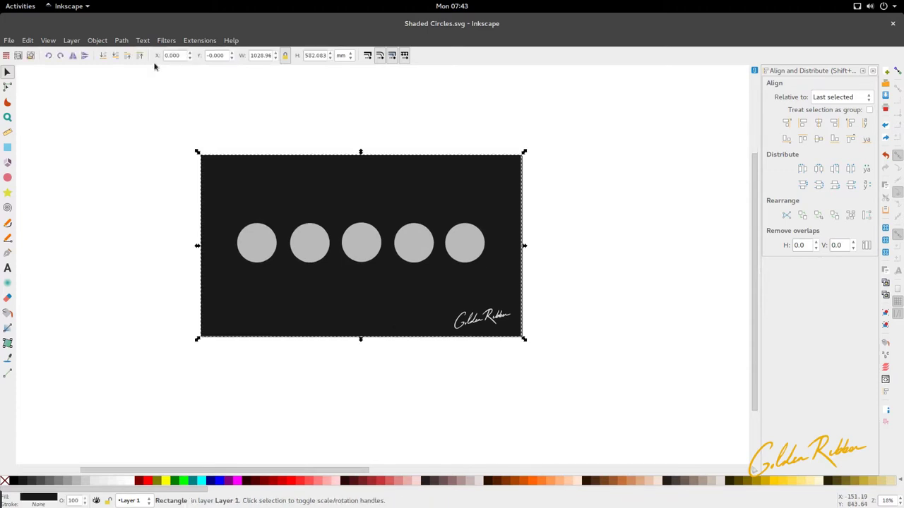
{"action": "key", "text": "Escape"}
{"action": "left_click", "coordinate": [276, 170]}
{"action": "left_click", "coordinate": [341, 56]}
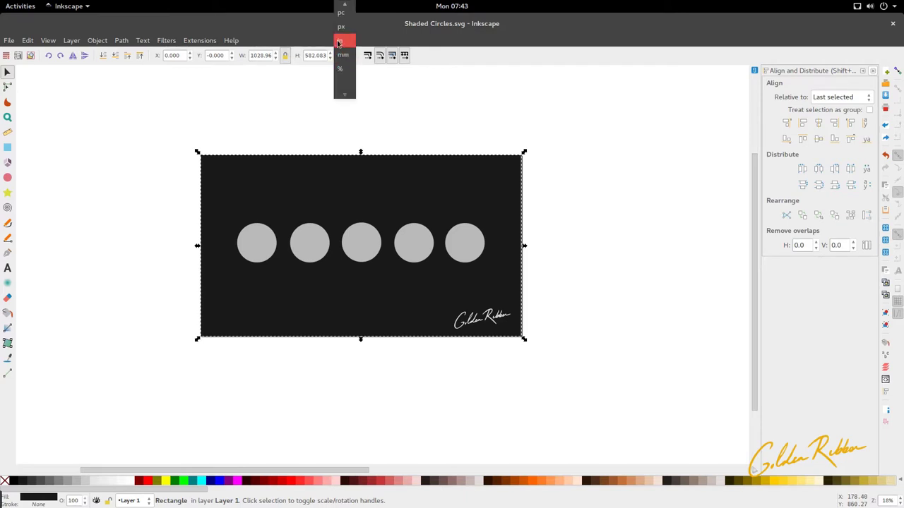
{"action": "left_click", "coordinate": [340, 41]}
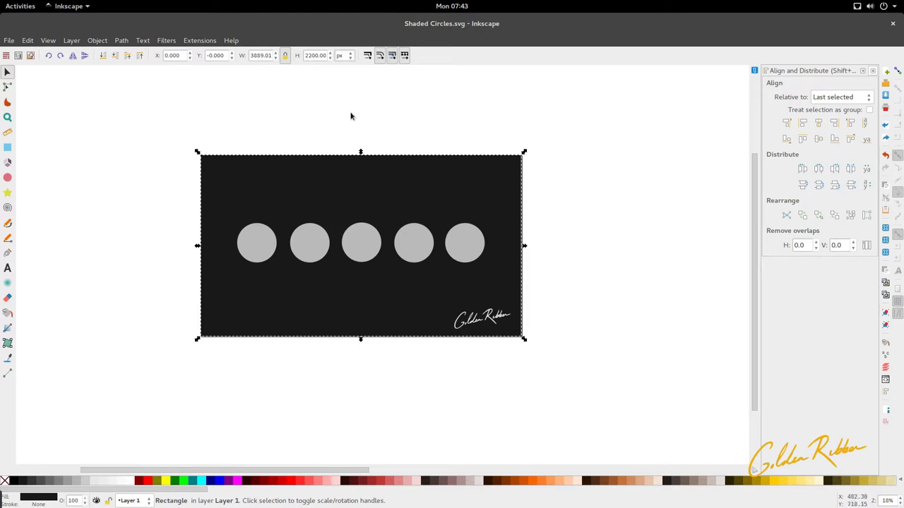
{"action": "left_click", "coordinate": [329, 140]}
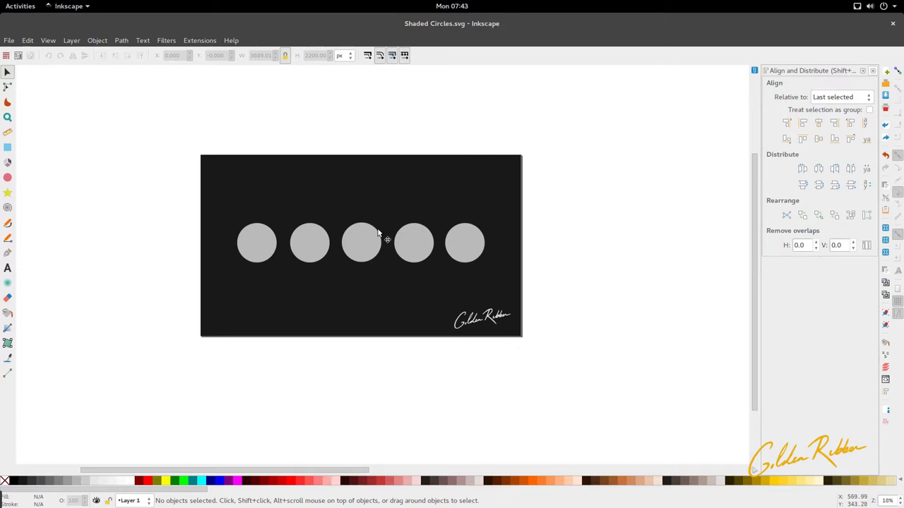
- Fill the leftmost circle's centre with 80% Gray, trying 70% Gray first
{"action": "scroll", "coordinate": [235, 247], "scroll_direction": "up", "scroll_amount": 4}
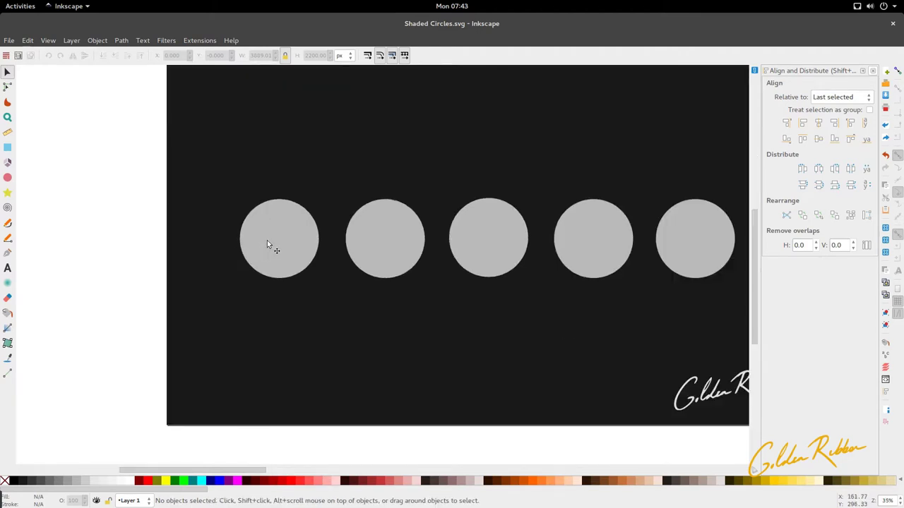
{"action": "left_click", "coordinate": [277, 241]}
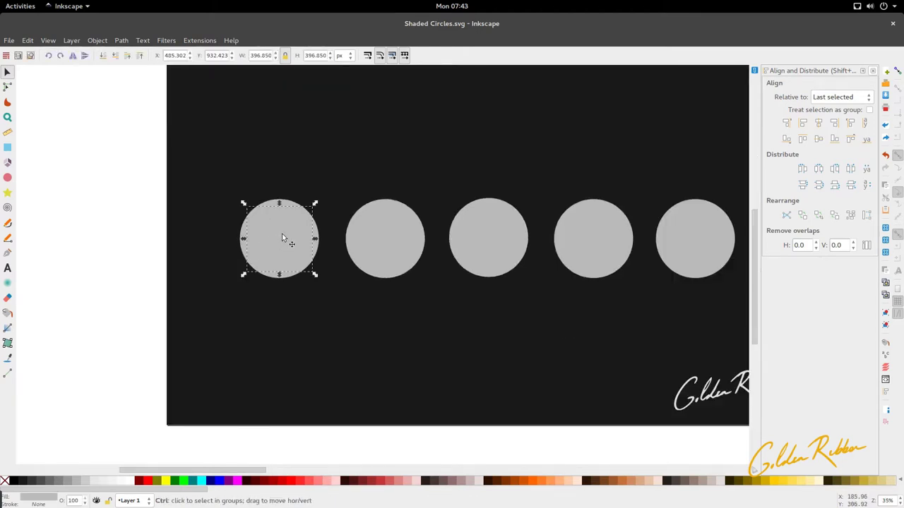
{"action": "scroll", "coordinate": [279, 241], "scroll_direction": "down", "scroll_amount": 1}
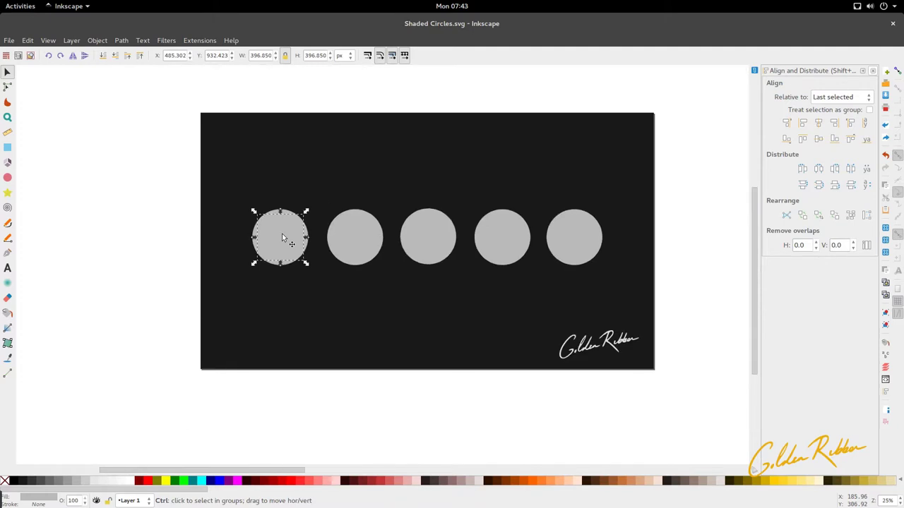
{"action": "left_click", "coordinate": [40, 483]}
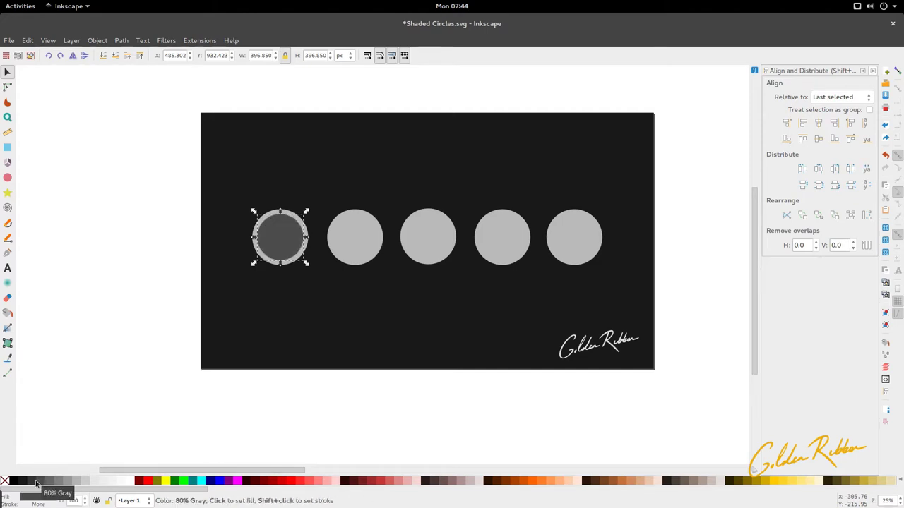
{"action": "left_click", "coordinate": [32, 483]}
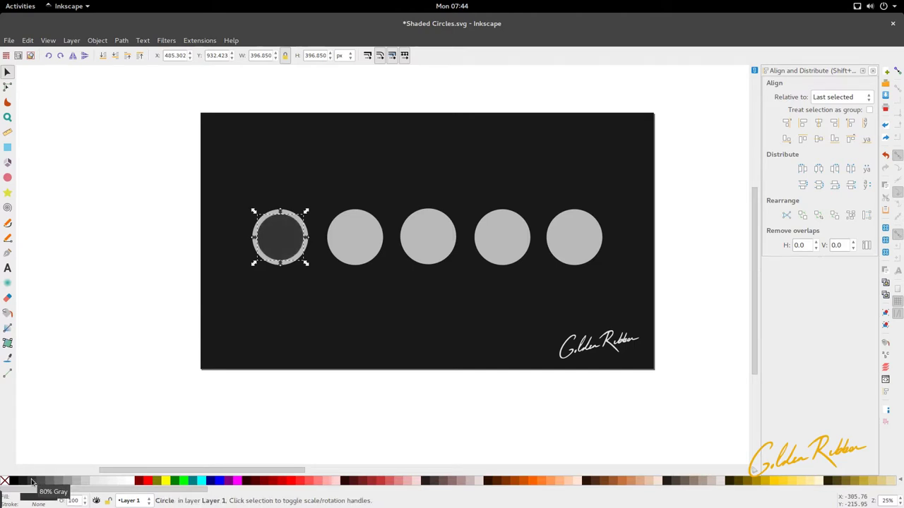
- Select each of the five circles in turn to inspect them
{"action": "left_click", "coordinate": [357, 193]}
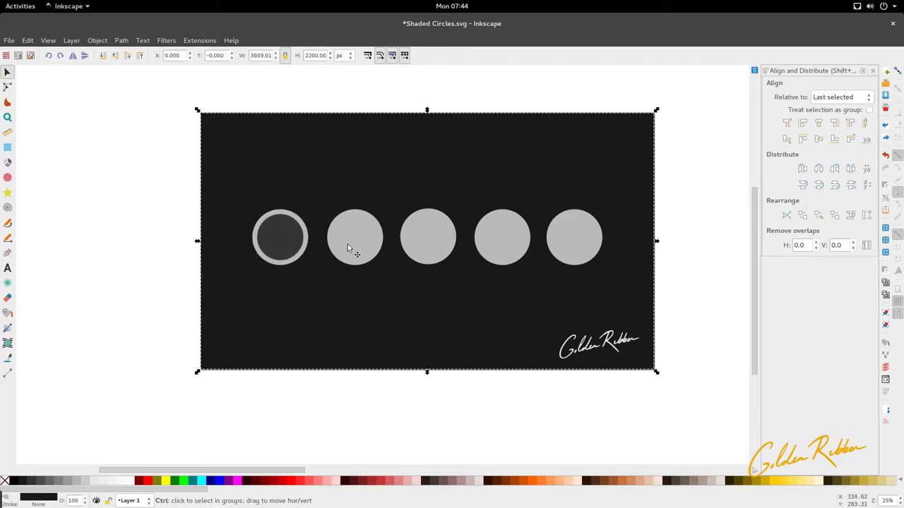
{"action": "scroll", "coordinate": [347, 248], "scroll_direction": "up", "scroll_amount": 1, "text": "ctrl"}
{"action": "left_click", "coordinate": [259, 250]}
{"action": "left_click", "coordinate": [367, 229]}
{"action": "left_click", "coordinate": [490, 236]}
{"action": "left_click", "coordinate": [609, 232]}
{"action": "left_click", "coordinate": [707, 235]}
{"action": "left_click", "coordinate": [656, 242]}
{"action": "left_click", "coordinate": [541, 248]}
{"action": "left_click", "coordinate": [541, 247]}
{"action": "left_click", "coordinate": [450, 246]}
{"action": "left_click", "coordinate": [374, 248]}
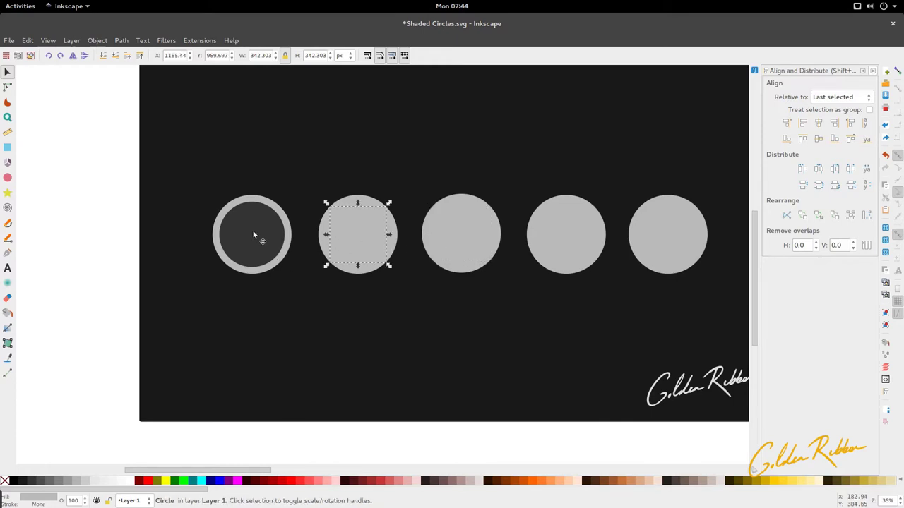
- Outline the first circle's dark inner disc in white
{"action": "left_click", "coordinate": [254, 235]}
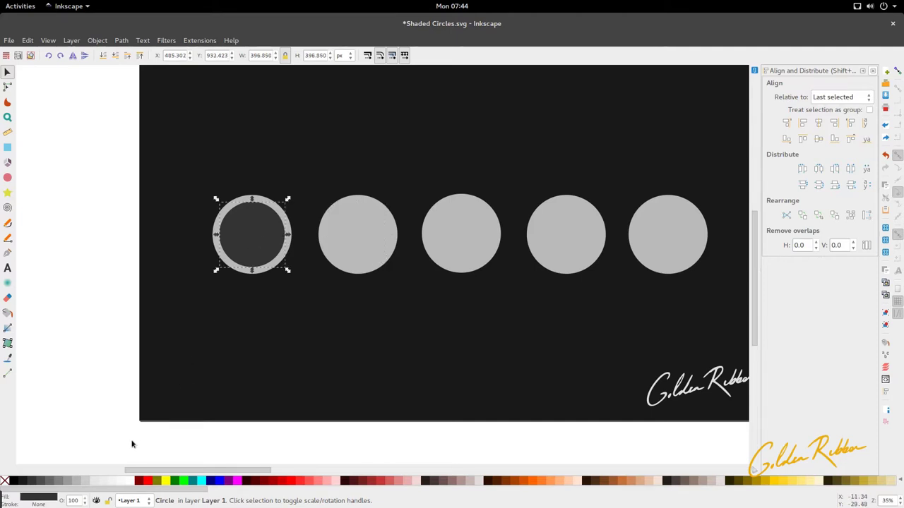
{"action": "left_click", "coordinate": [129, 482], "text": "shift"}
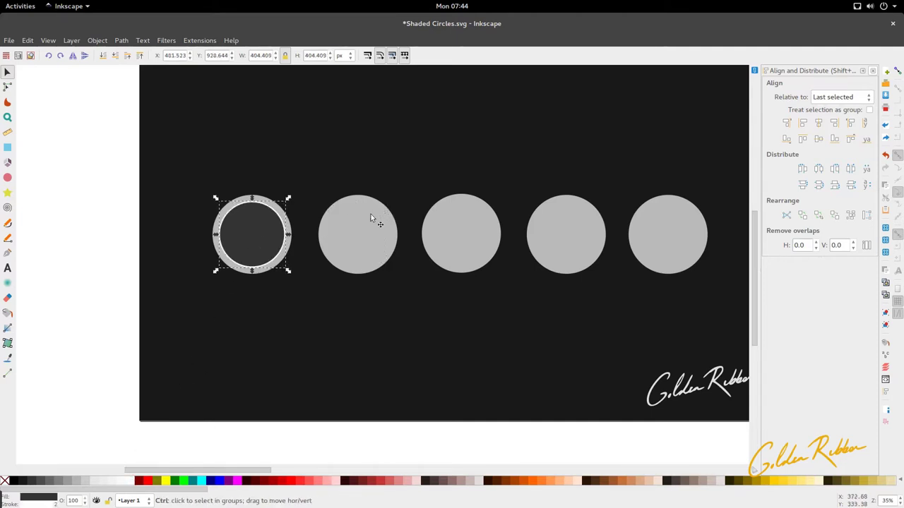
{"action": "scroll", "coordinate": [361, 234], "scroll_direction": "up", "scroll_amount": 1, "text": "ctrl"}
{"action": "left_click", "coordinate": [330, 232]}
{"action": "scroll", "coordinate": [356, 223], "scroll_direction": "down", "scroll_amount": 2, "text": "ctrl"}
{"action": "scroll", "coordinate": [381, 250], "scroll_direction": "up", "scroll_amount": 1, "text": "ctrl"}
{"action": "scroll", "coordinate": [380, 255], "scroll_direction": "up", "scroll_amount": 1, "text": "ctrl"}
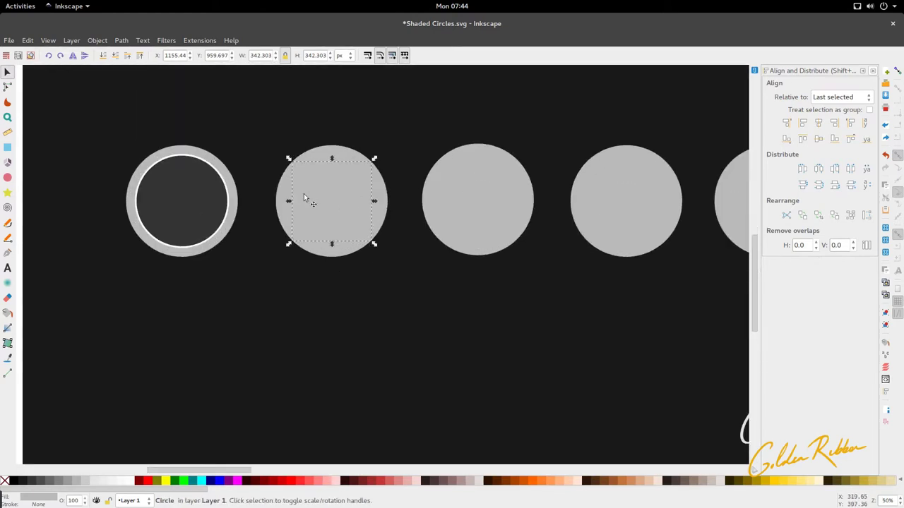
- Change the size units to millimetres, then to inches
{"action": "left_click", "coordinate": [184, 203]}
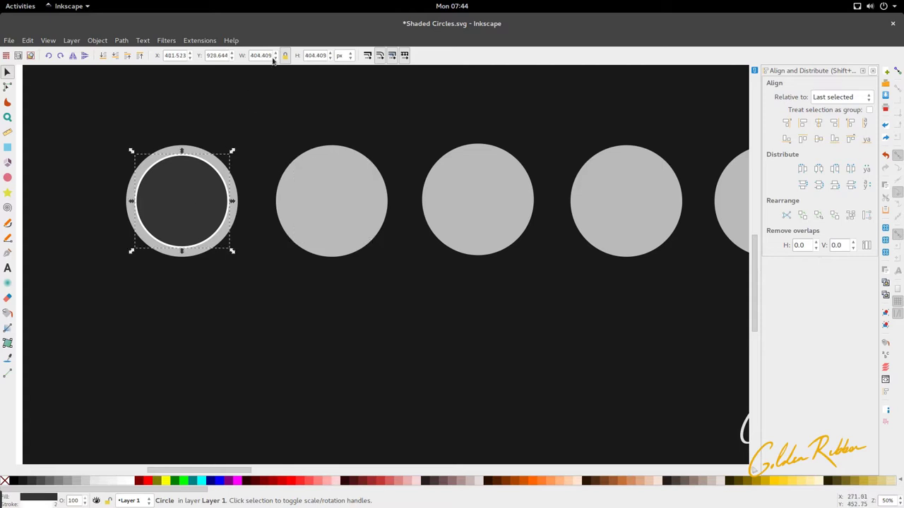
{"action": "left_click", "coordinate": [351, 55]}
{"action": "left_click", "coordinate": [348, 85]}
{"action": "left_click", "coordinate": [341, 56]}
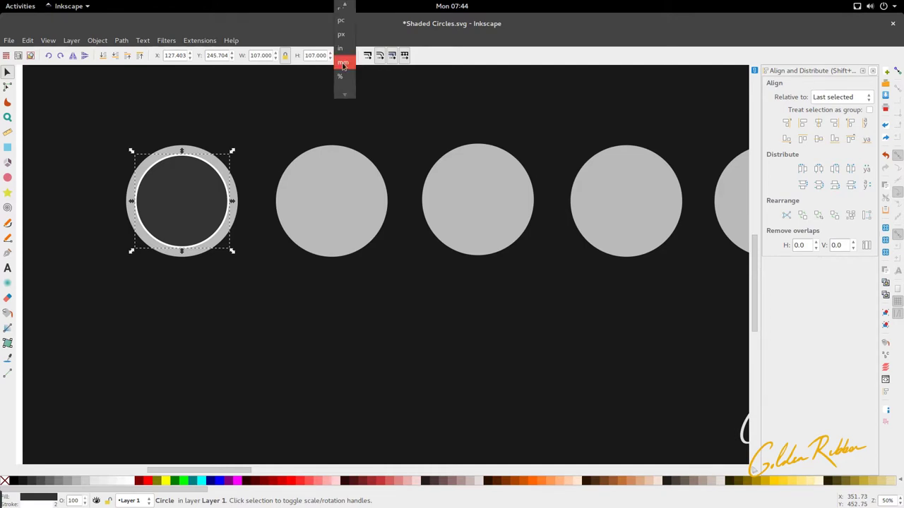
{"action": "left_click", "coordinate": [341, 51]}
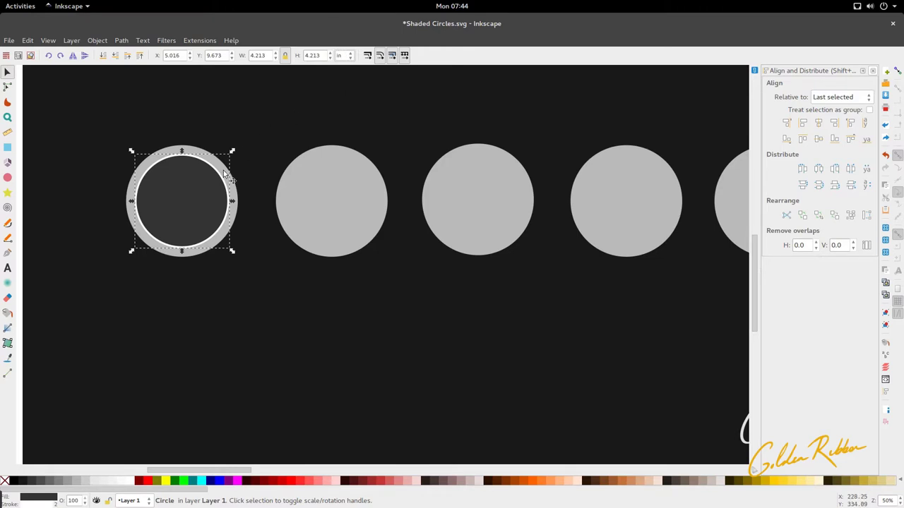
- Remove the dark disc's white outline and apply it again
{"action": "scroll", "coordinate": [226, 173], "scroll_direction": "down", "scroll_amount": 2}
{"action": "scroll", "coordinate": [212, 195], "scroll_direction": "up", "scroll_amount": 1}
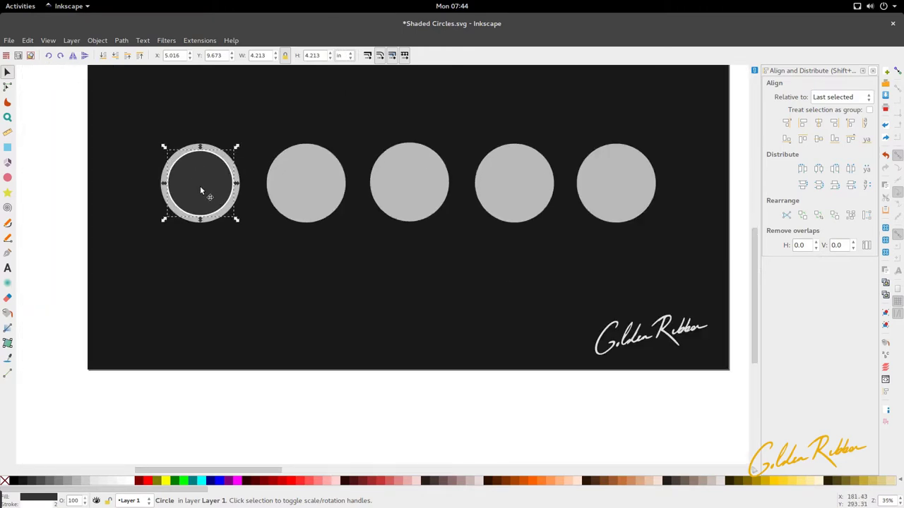
{"action": "right_click", "coordinate": [40, 504]}
{"action": "left_click", "coordinate": [76, 490]}
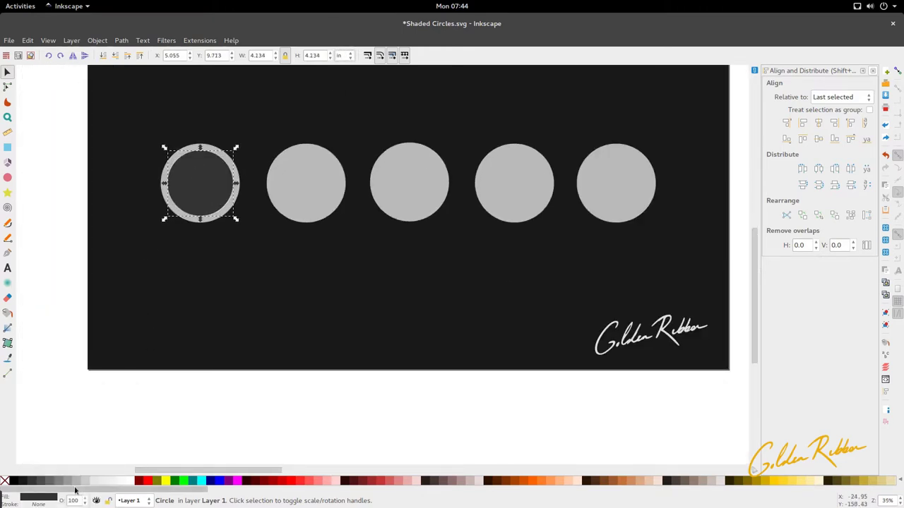
{"action": "left_click", "coordinate": [130, 482], "text": "shift"}
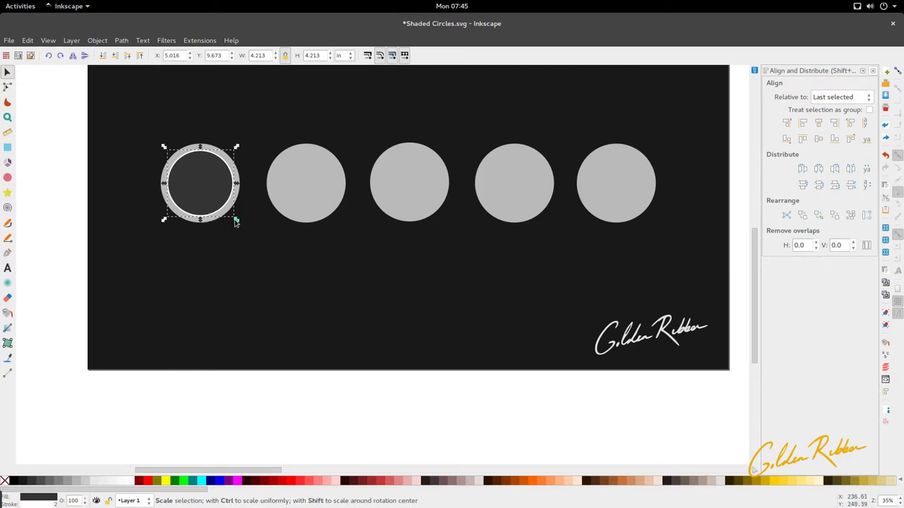
- Shrink the inner disc to 3.122 in, remove its outline and fill it 30% Gray
{"action": "mouse_move", "coordinate": [235, 221]}
{"action": "left_mouse_down"}
{"action": "mouse_move", "coordinate": [204, 196]}
{"action": "mouse_move", "coordinate": [236, 223]}
{"action": "left_mouse_up"}
{"action": "left_click_drag", "start_coordinate": [202, 189], "coordinate": [202, 192]}
{"action": "right_click", "coordinate": [30, 506]}
{"action": "left_click", "coordinate": [57, 497]}
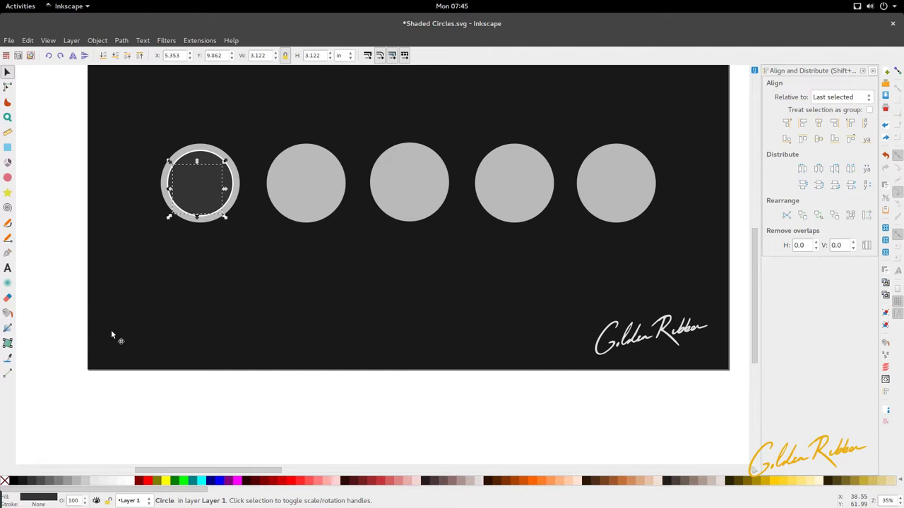
{"action": "left_click", "coordinate": [73, 483]}
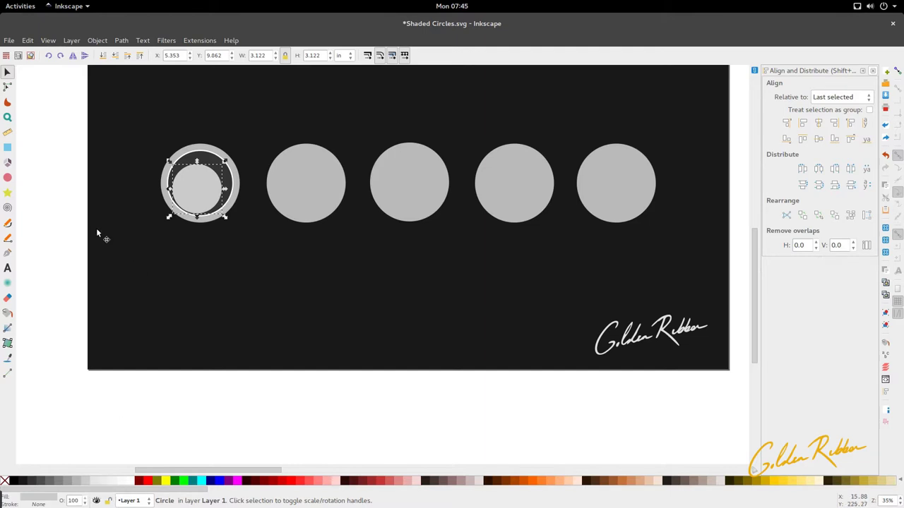
- Apply a radial gradient to the inner disc, raising its centre and enlarging its radii
{"action": "left_click", "coordinate": [8, 330]}
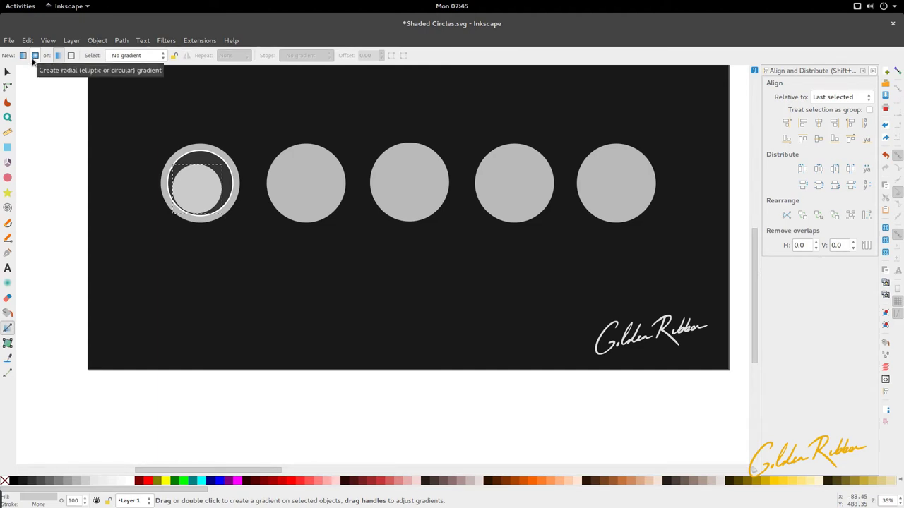
{"action": "left_click", "coordinate": [33, 60]}
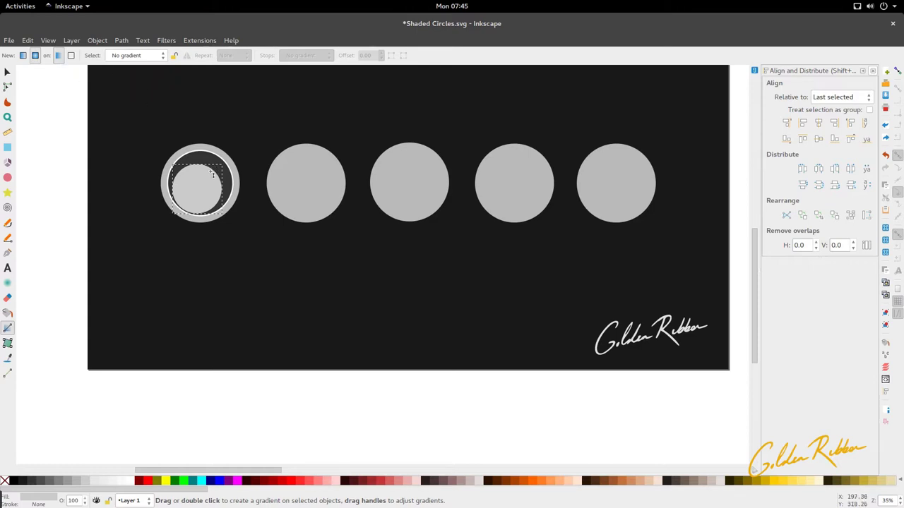
{"action": "left_click_drag", "start_coordinate": [211, 170], "coordinate": [185, 208]}
{"action": "left_click_drag", "start_coordinate": [234, 187], "coordinate": [247, 200]}
{"action": "left_click_drag", "start_coordinate": [211, 171], "coordinate": [209, 164]}
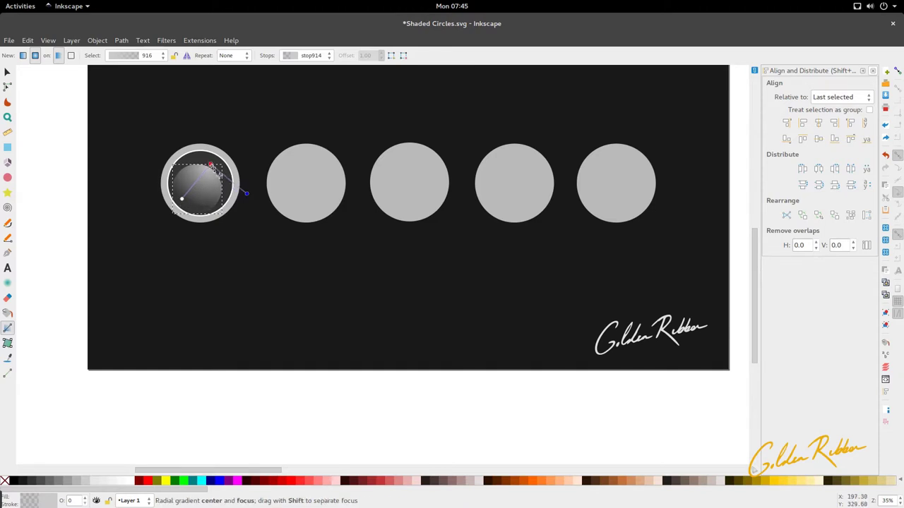
{"action": "left_click_drag", "start_coordinate": [182, 203], "coordinate": [176, 207]}
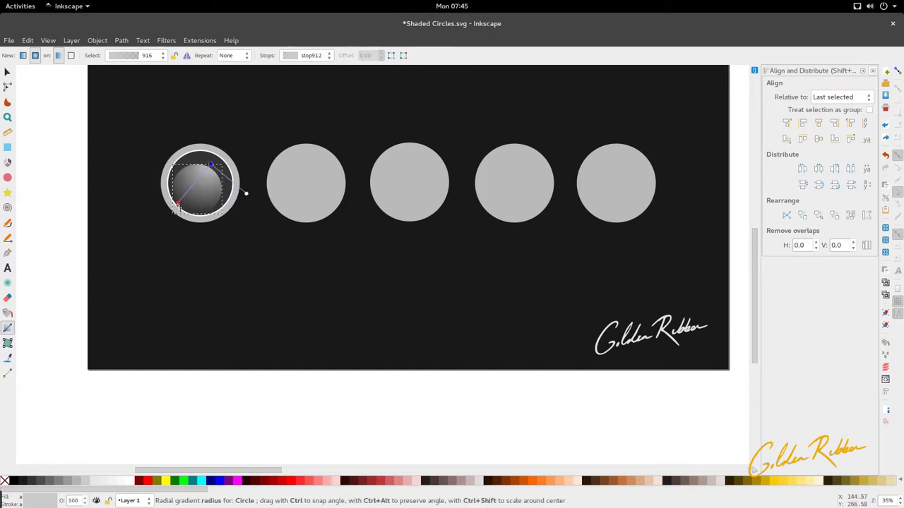
{"action": "key", "text": "s"}
{"action": "left_click", "coordinate": [207, 233]}
{"action": "key", "text": "Tab"}
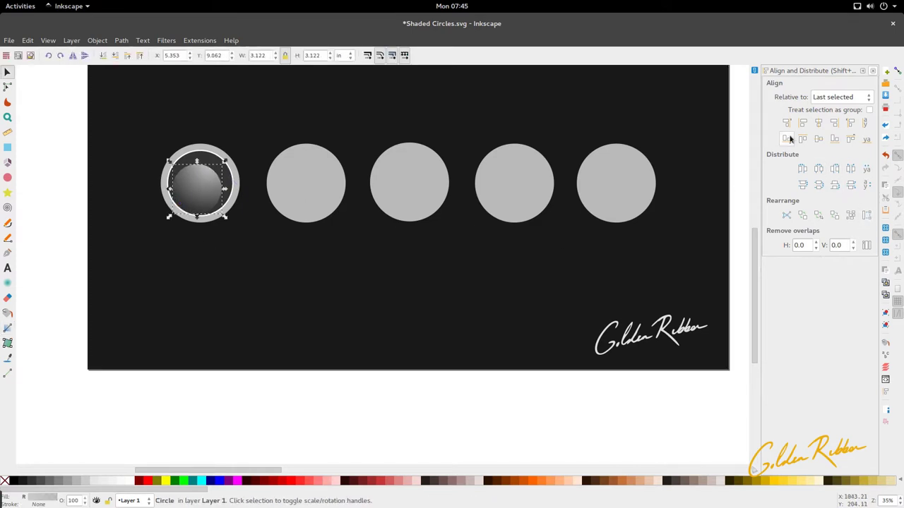
- Replace the Align panel with Fill and Stroke and set the shading's opacity to 34.9%
{"action": "left_click", "coordinate": [873, 72]}
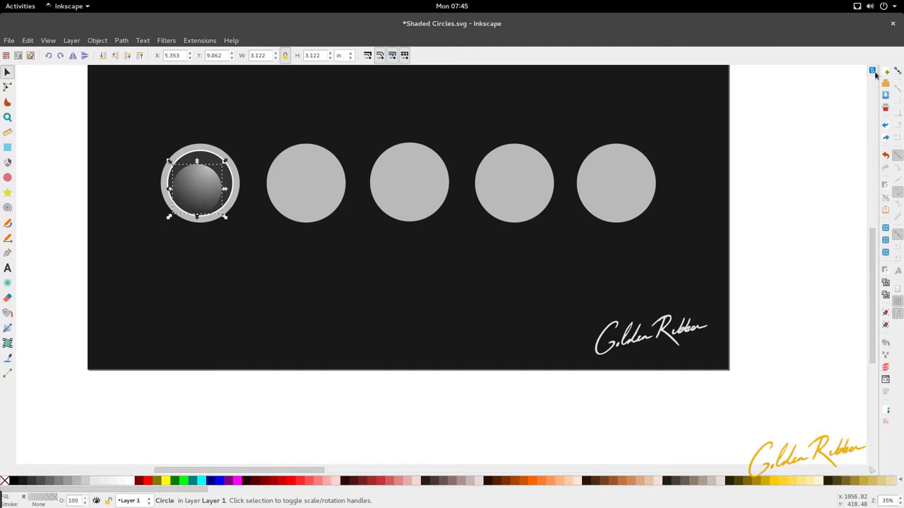
{"action": "left_click", "coordinate": [165, 42]}
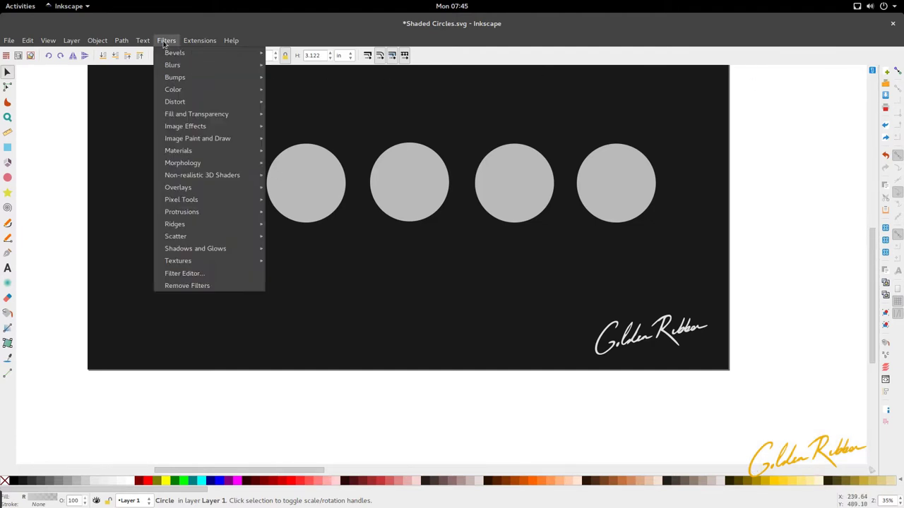
{"action": "mouse_move", "coordinate": [96, 40]}
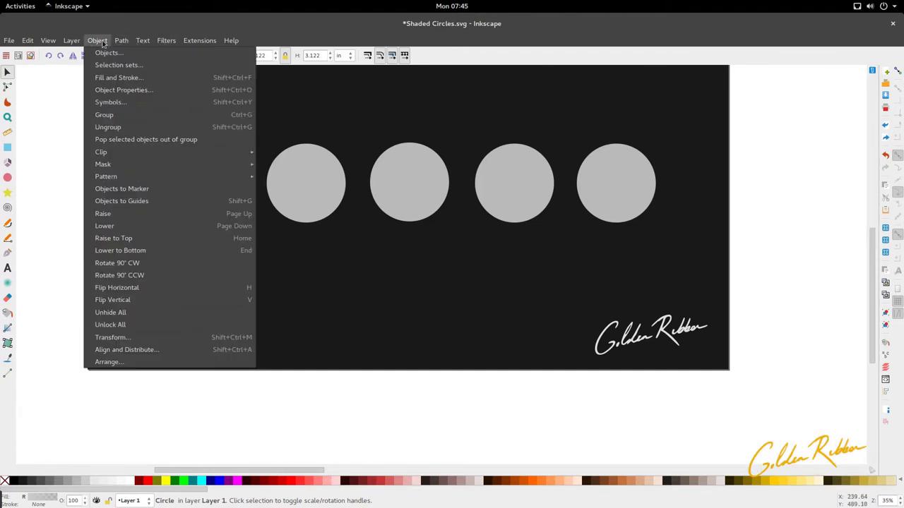
{"action": "left_click", "coordinate": [108, 79]}
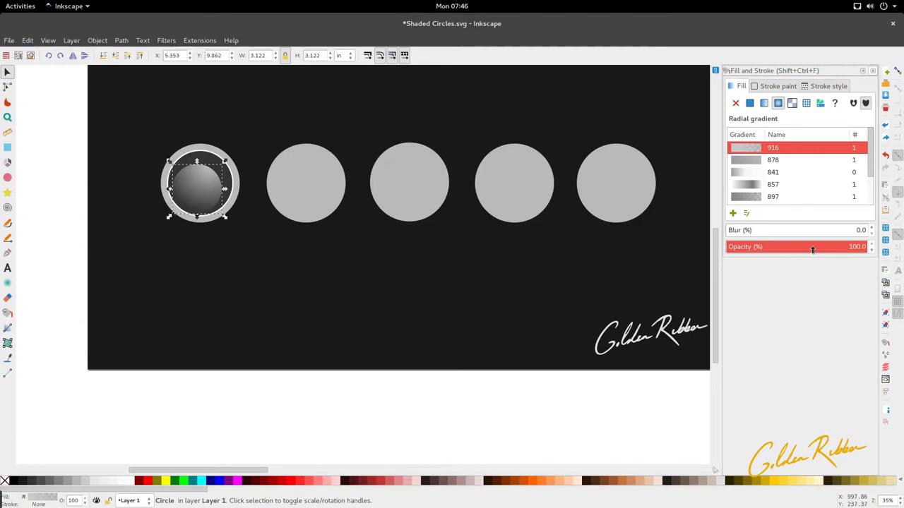
{"action": "left_click_drag", "start_coordinate": [814, 251], "coordinate": [775, 248]}
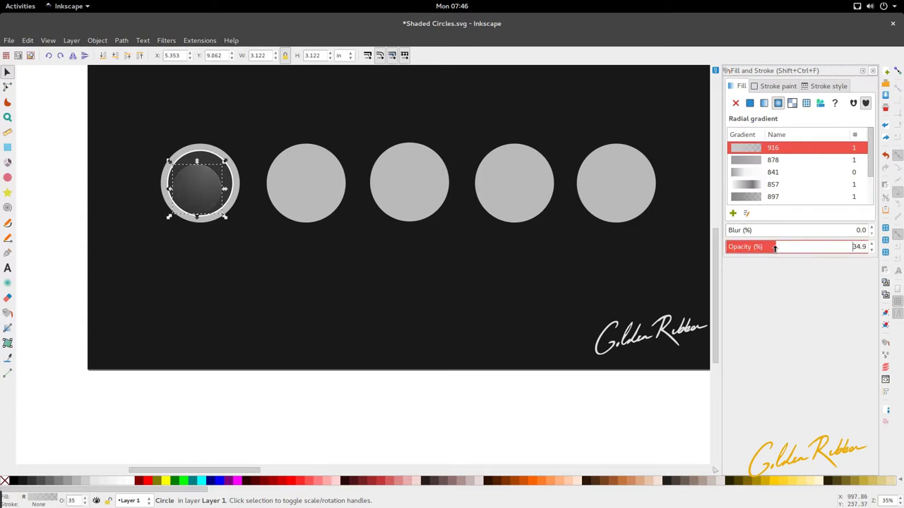
- Give the dark disc behind the shading a 70% Gray fill
{"action": "left_click", "coordinate": [508, 303]}
{"action": "scroll", "coordinate": [283, 196], "scroll_direction": "down", "scroll_amount": 2, "text": "ctrl"}
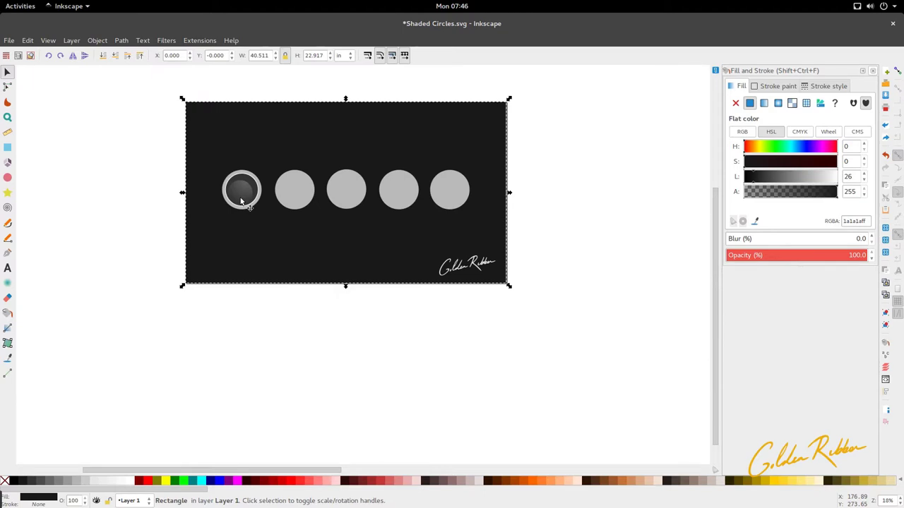
{"action": "scroll", "coordinate": [241, 202], "scroll_direction": "up", "scroll_amount": 4, "text": "ctrl"}
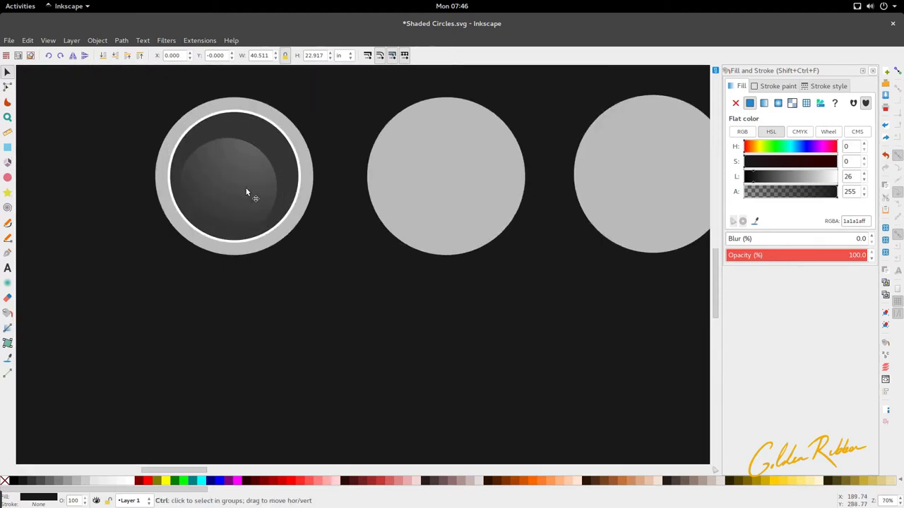
{"action": "left_click", "coordinate": [272, 146]}
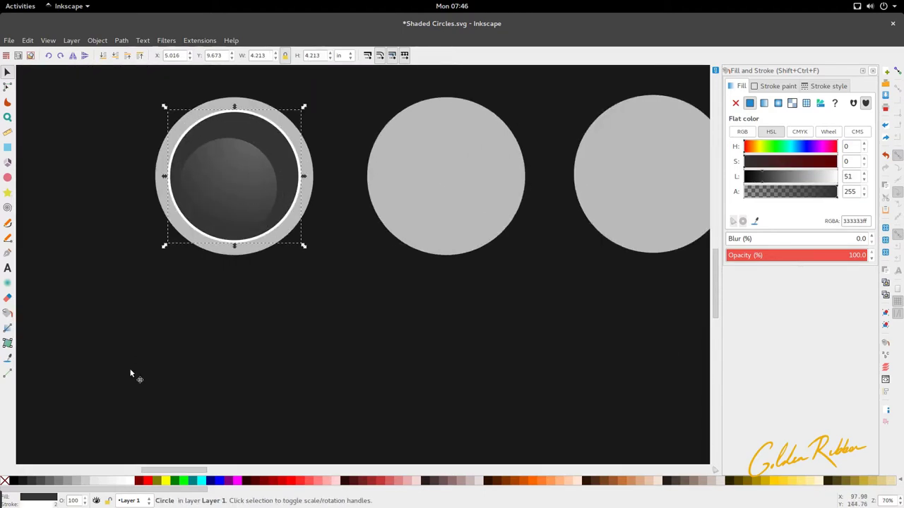
{"action": "left_click", "coordinate": [51, 483]}
{"action": "left_click", "coordinate": [42, 485]}
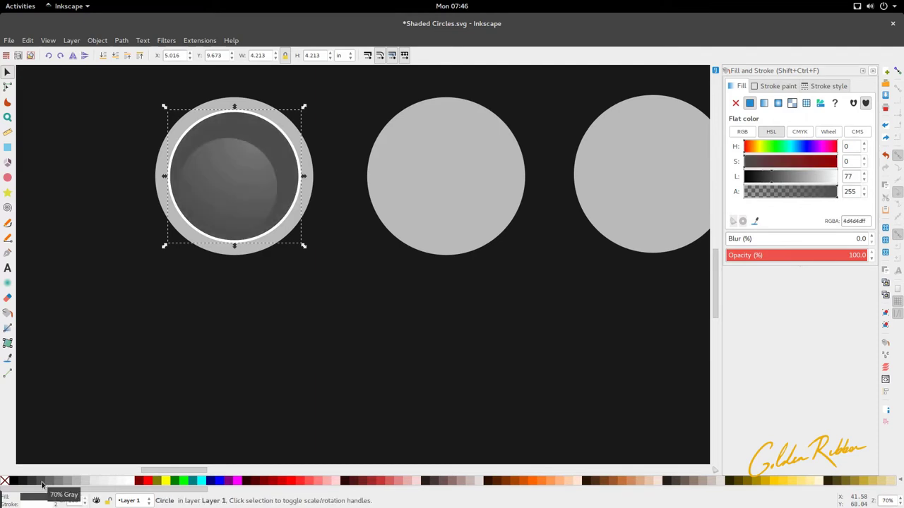
- Enlarge the sphere-shaded circle slightly so it fills the disc
{"action": "left_click", "coordinate": [159, 336]}
{"action": "scroll", "coordinate": [261, 203], "scroll_direction": "down", "scroll_amount": 4}
{"action": "scroll", "coordinate": [252, 195], "scroll_direction": "up", "scroll_amount": 1}
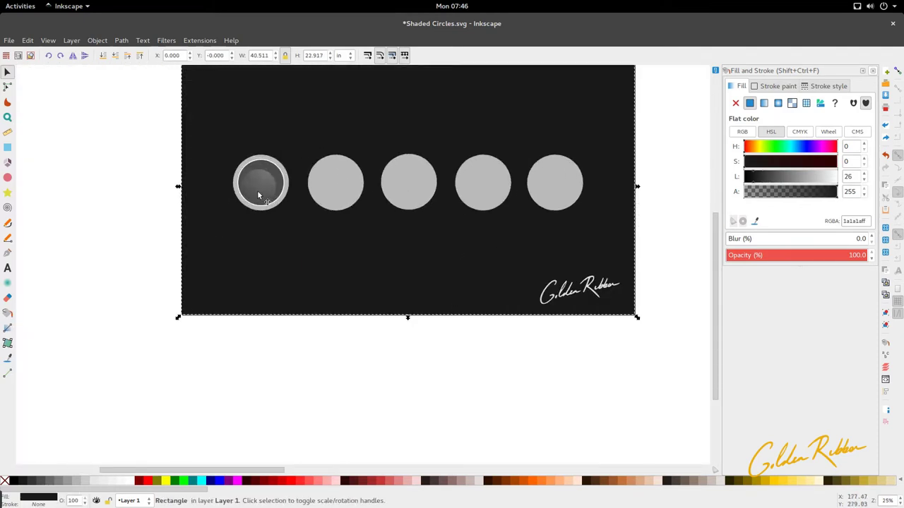
{"action": "scroll", "coordinate": [252, 183], "scroll_direction": "up", "scroll_amount": 3}
{"action": "left_click", "coordinate": [268, 198]}
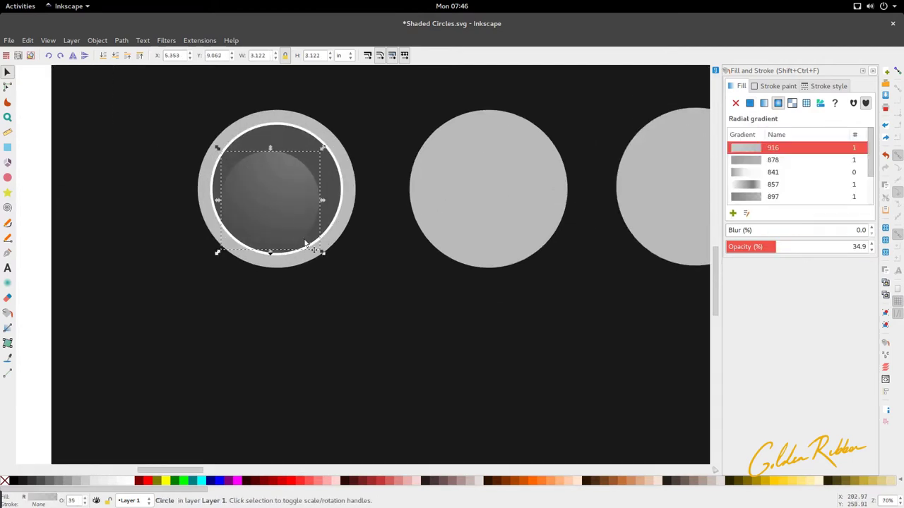
{"action": "left_click_drag", "start_coordinate": [322, 254], "coordinate": [326, 258]}
{"action": "scroll", "coordinate": [297, 257], "scroll_direction": "down", "scroll_amount": 3}
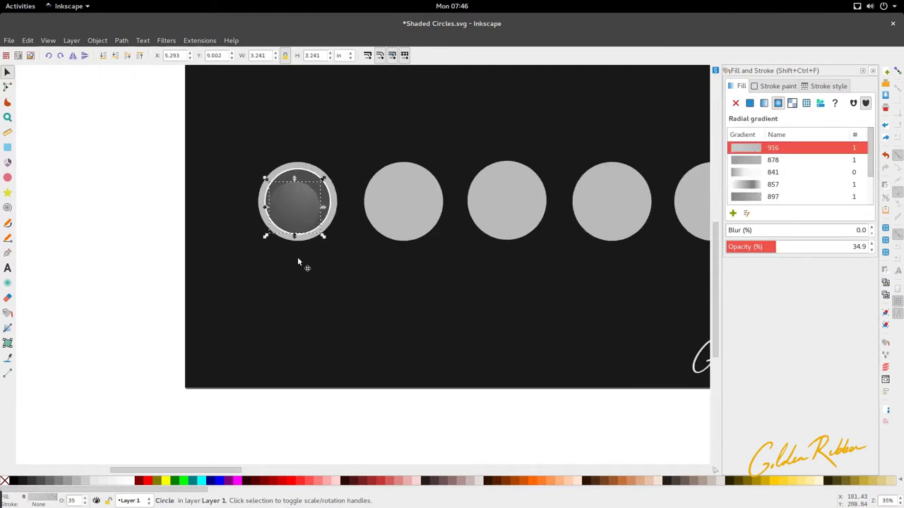
{"action": "left_click", "coordinate": [297, 258]}
{"action": "scroll", "coordinate": [309, 228], "scroll_direction": "down", "scroll_amount": 2}
{"action": "scroll", "coordinate": [288, 212], "scroll_direction": "up", "scroll_amount": 2}
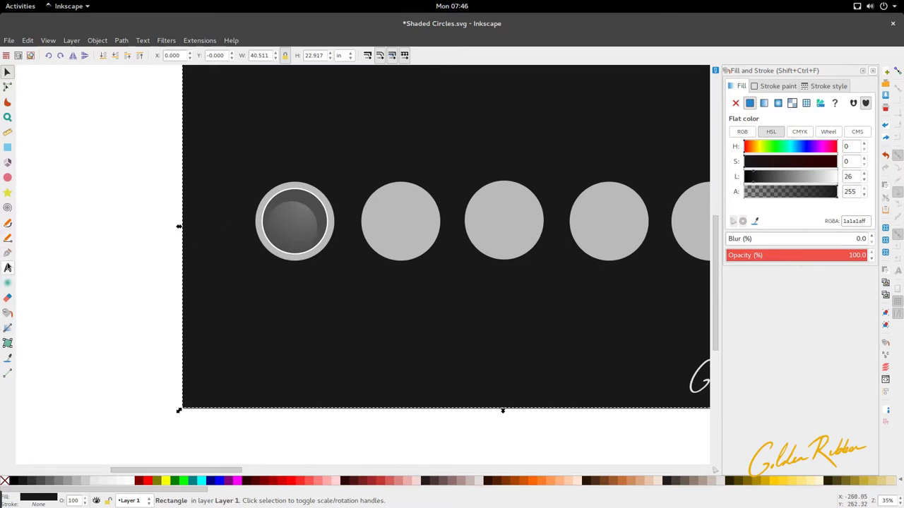
- Create the letter A as text in the Montserrat font
{"action": "left_click", "coordinate": [8, 268]}
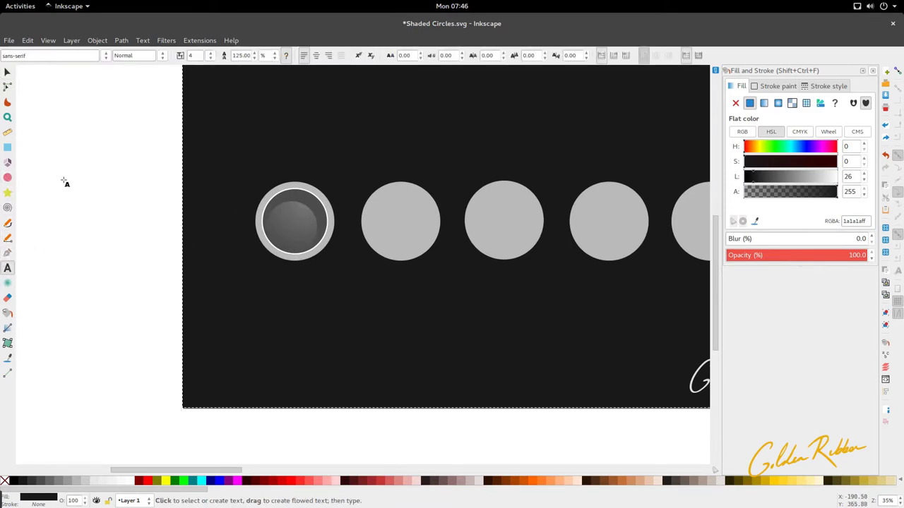
{"action": "left_click_drag", "start_coordinate": [64, 181], "coordinate": [125, 267]}
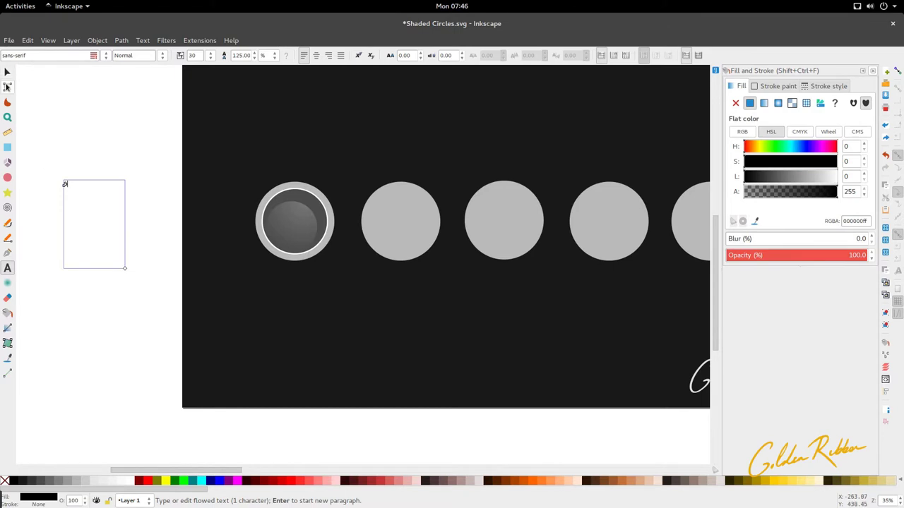
{"action": "left_click", "coordinate": [94, 55]}
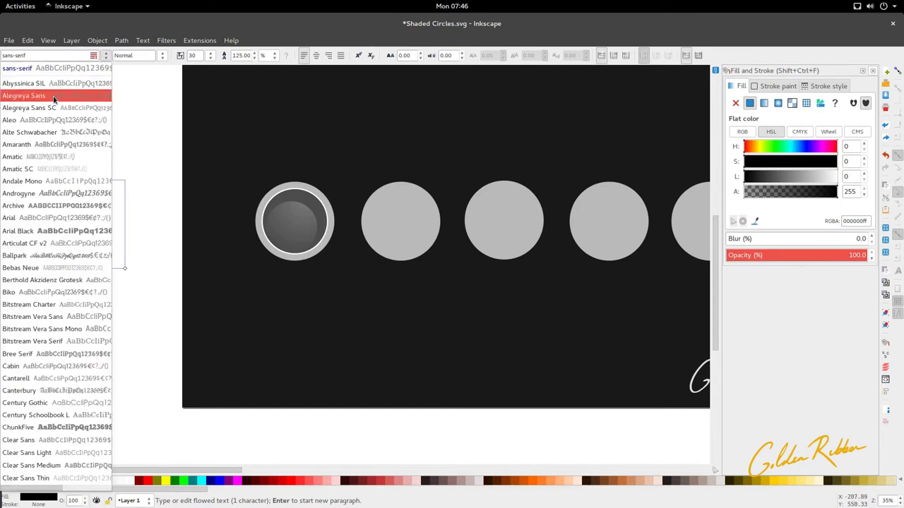
{"action": "left_click", "coordinate": [47, 60]}
{"action": "double_click", "coordinate": [47, 58]}
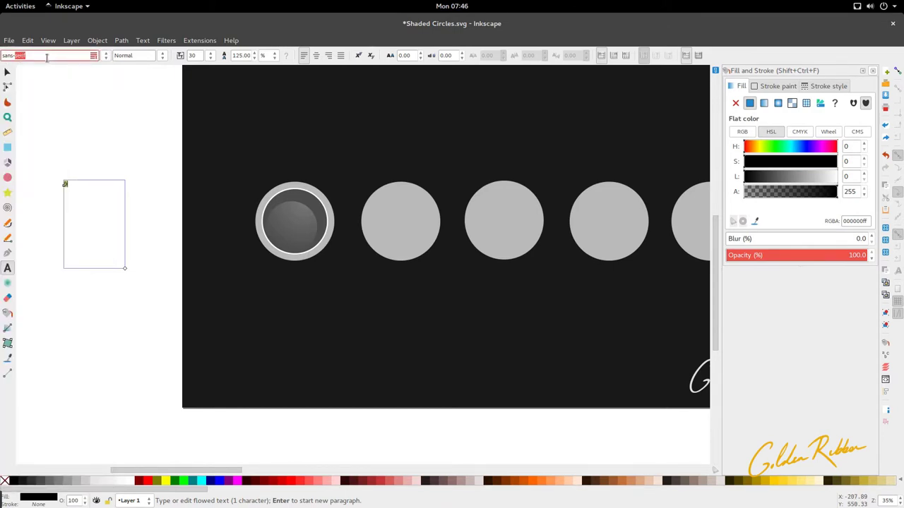
{"action": "type", "text": "mon"}
{"action": "key", "text": "Down"}
{"action": "key", "text": "Return"}
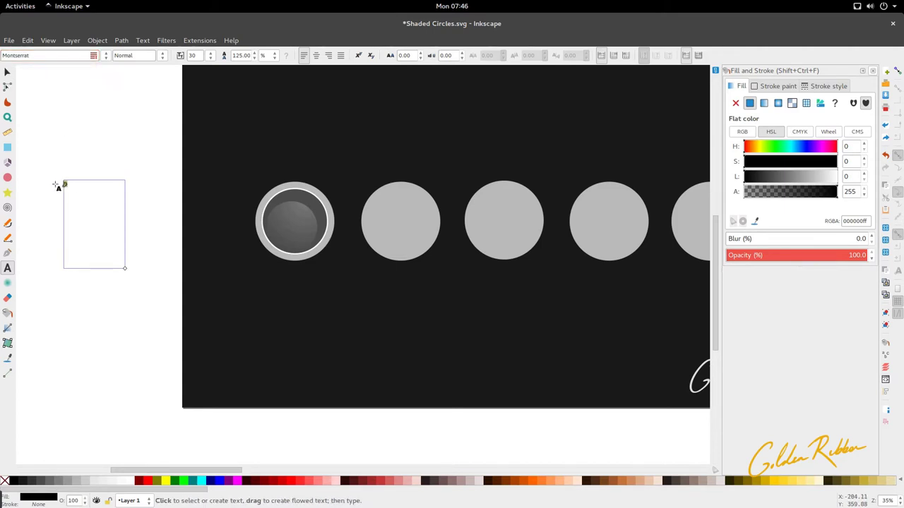
- Scale up the A, move it onto the first circle and colour it dark red #782121
{"action": "left_click", "coordinate": [7, 72]}
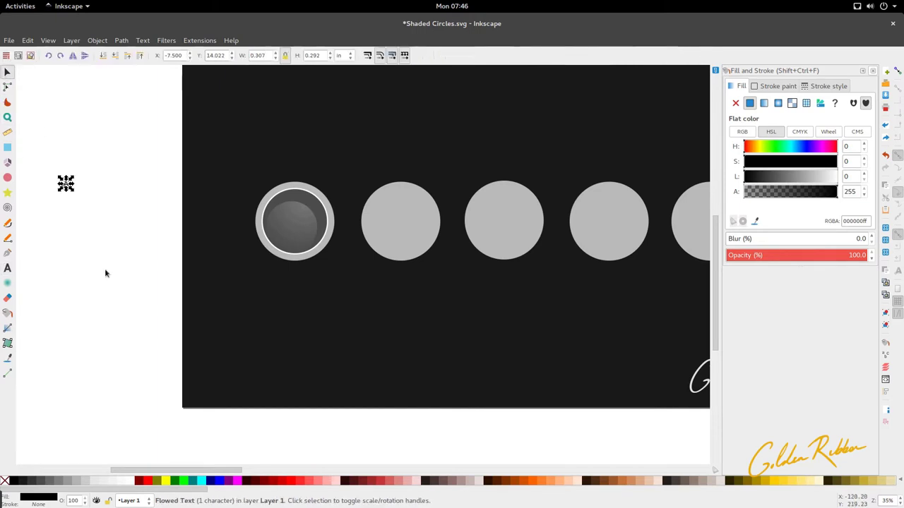
{"action": "left_click_drag", "start_coordinate": [72, 193], "coordinate": [302, 226]}
{"action": "left_click", "coordinate": [93, 207]}
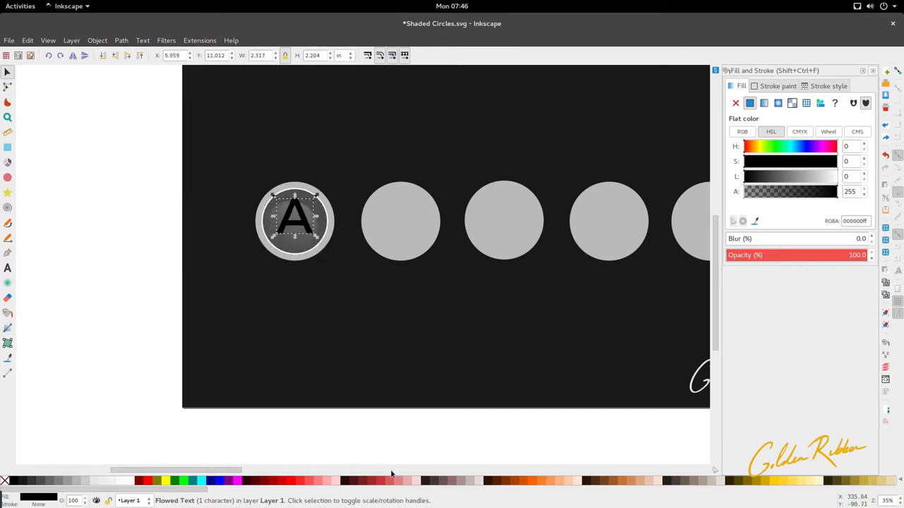
{"action": "left_click", "coordinate": [403, 481]}
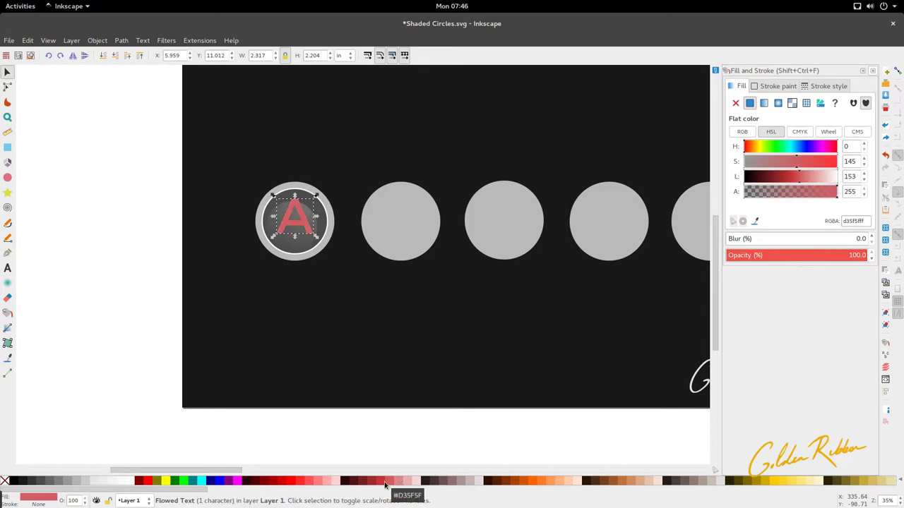
{"action": "left_click", "coordinate": [375, 482]}
{"action": "left_click", "coordinate": [366, 485]}
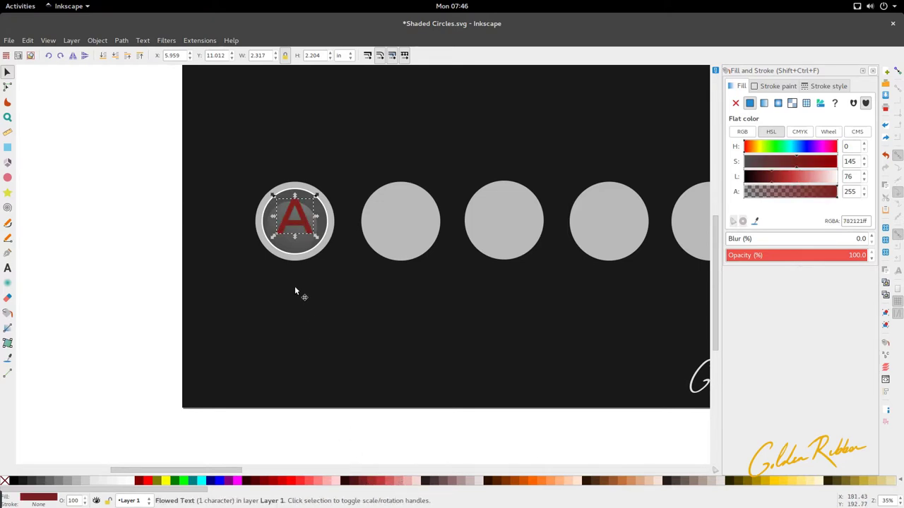
- Lower the letter beneath the sphere shading and check the result
{"action": "left_click", "coordinate": [115, 55]}
{"action": "left_click", "coordinate": [200, 241]}
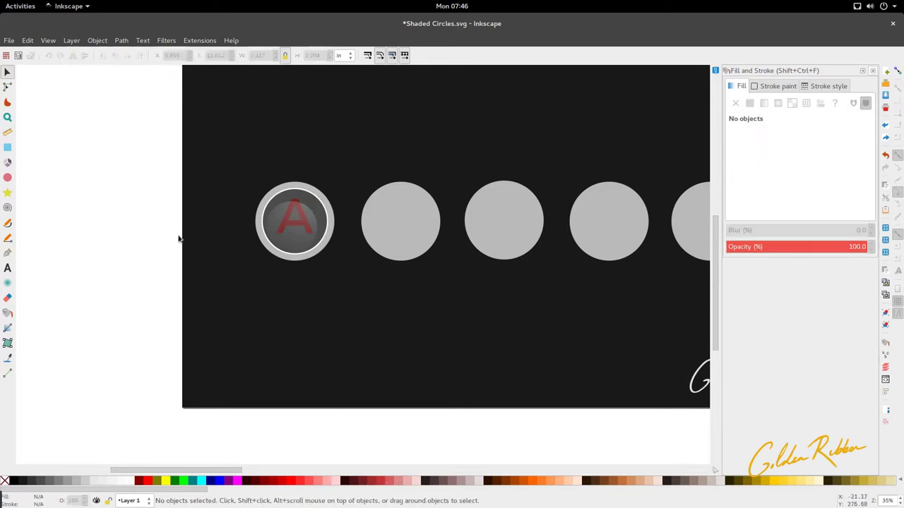
{"action": "scroll", "coordinate": [223, 238], "scroll_direction": "down", "scroll_amount": 1, "text": "ctrl"}
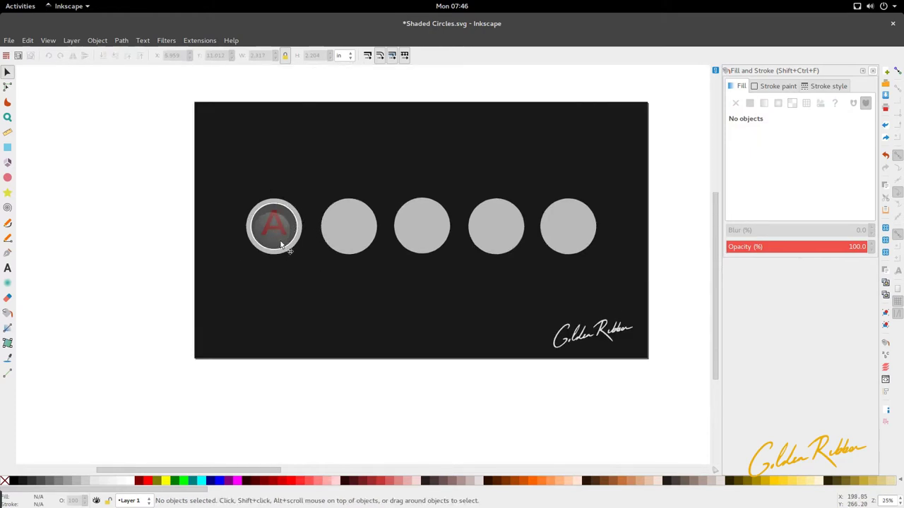
{"action": "scroll", "coordinate": [276, 215], "scroll_direction": "up", "scroll_amount": 3, "text": "ctrl"}
{"action": "left_click", "coordinate": [265, 205]}
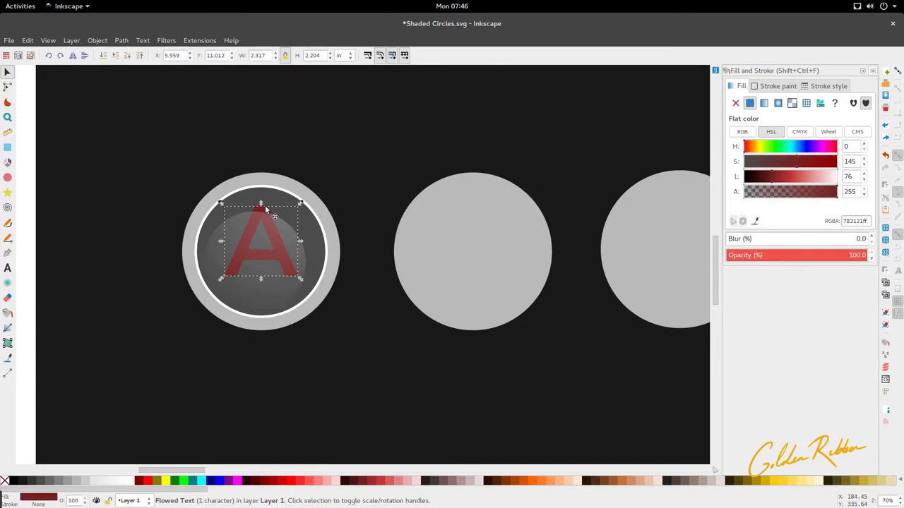
{"action": "key", "text": "Escape"}
{"action": "scroll", "coordinate": [335, 233], "scroll_direction": "down", "scroll_amount": 3, "text": "ctrl"}
- Select the second disc's inner circle and switch units through px and inches to mm
{"action": "left_click", "coordinate": [314, 247]}
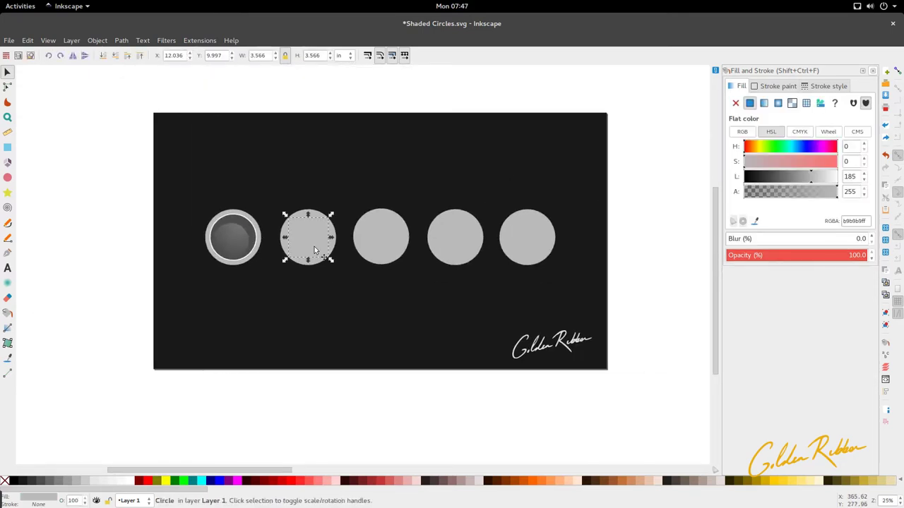
{"action": "scroll", "coordinate": [314, 246], "scroll_direction": "up", "scroll_amount": 3, "text": "ctrl"}
{"action": "scroll", "coordinate": [314, 246], "scroll_direction": "down", "scroll_amount": 2, "text": "ctrl"}
{"action": "left_click", "coordinate": [340, 55]}
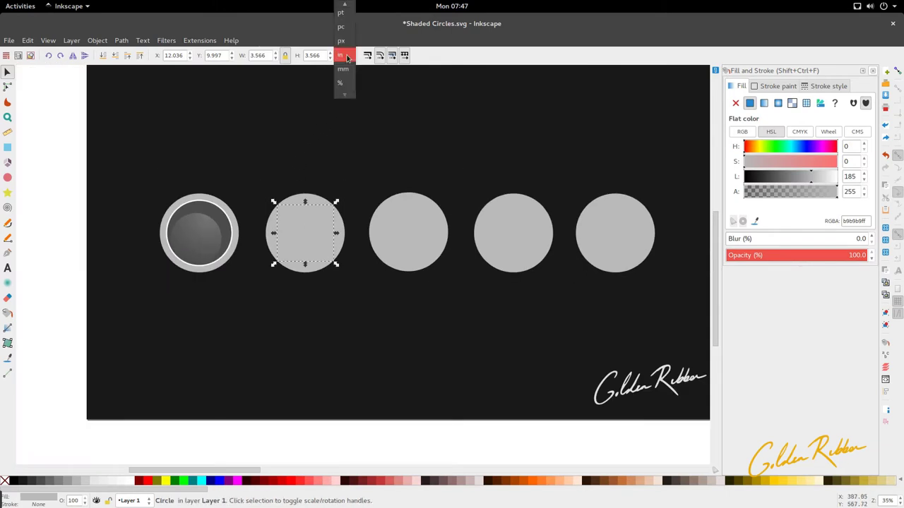
{"action": "left_click", "coordinate": [343, 40]}
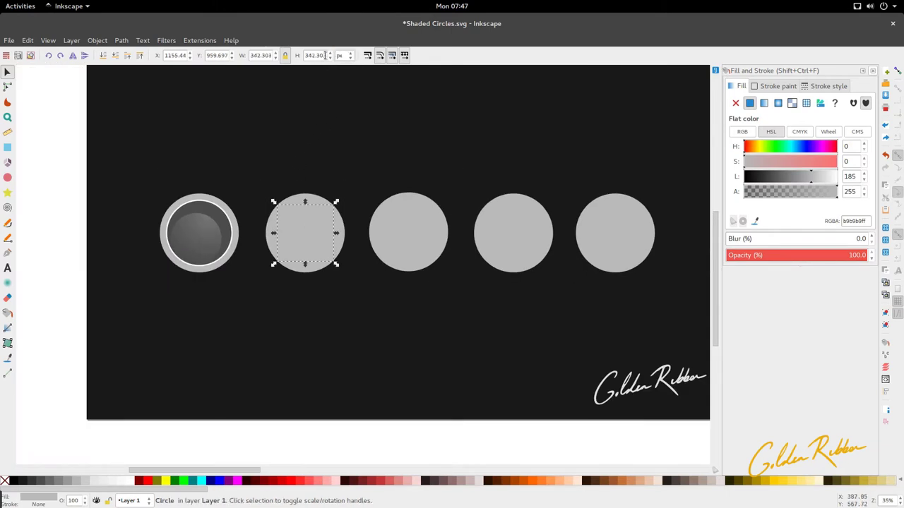
{"action": "left_click", "coordinate": [324, 55]}
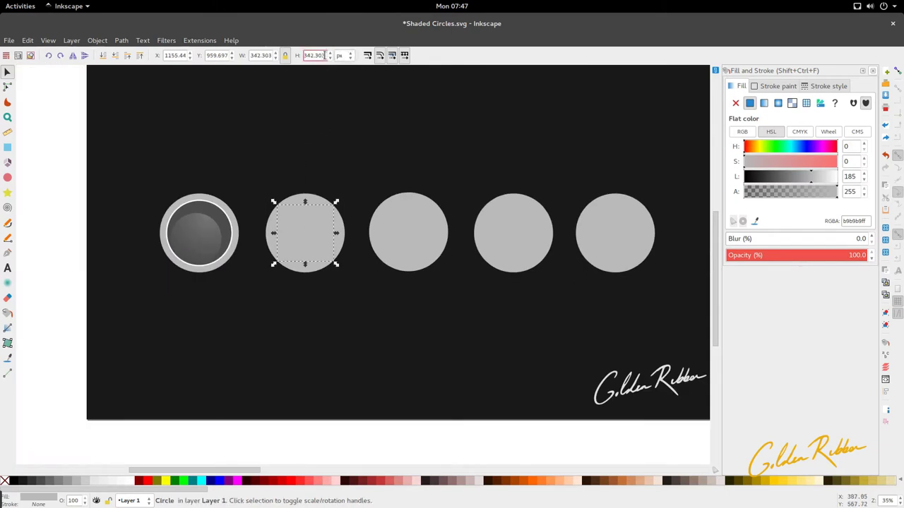
{"action": "left_click", "coordinate": [303, 205]}
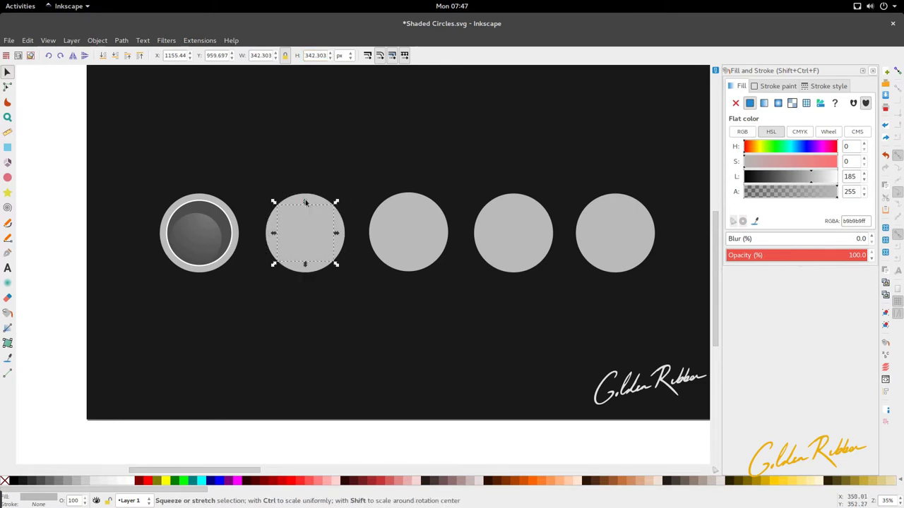
{"action": "left_click", "coordinate": [304, 205]}
{"action": "left_click", "coordinate": [317, 205]}
{"action": "left_click", "coordinate": [313, 196]}
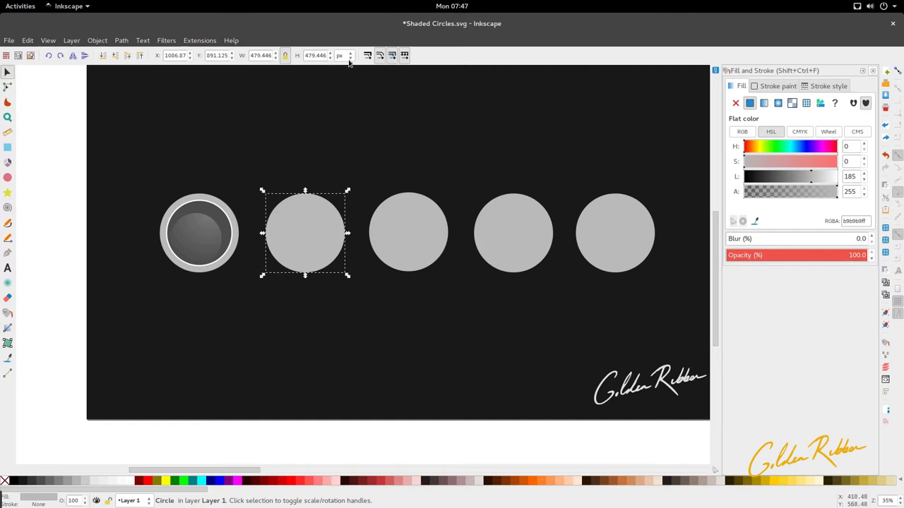
{"action": "left_click", "coordinate": [340, 55]}
{"action": "left_click", "coordinate": [343, 70]}
{"action": "left_click", "coordinate": [345, 59]}
{"action": "left_click", "coordinate": [344, 76]}
- Resize the inner circle to 105 × 105 mm with the ratio locked
{"action": "left_click", "coordinate": [310, 230]}
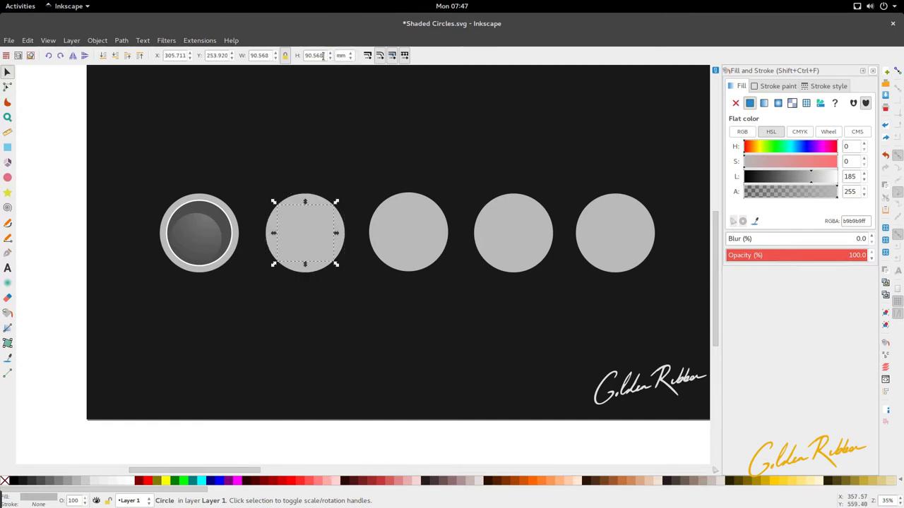
{"action": "double_click", "coordinate": [322, 55]}
{"action": "type", "text": "100"}
{"action": "key", "text": "Return"}
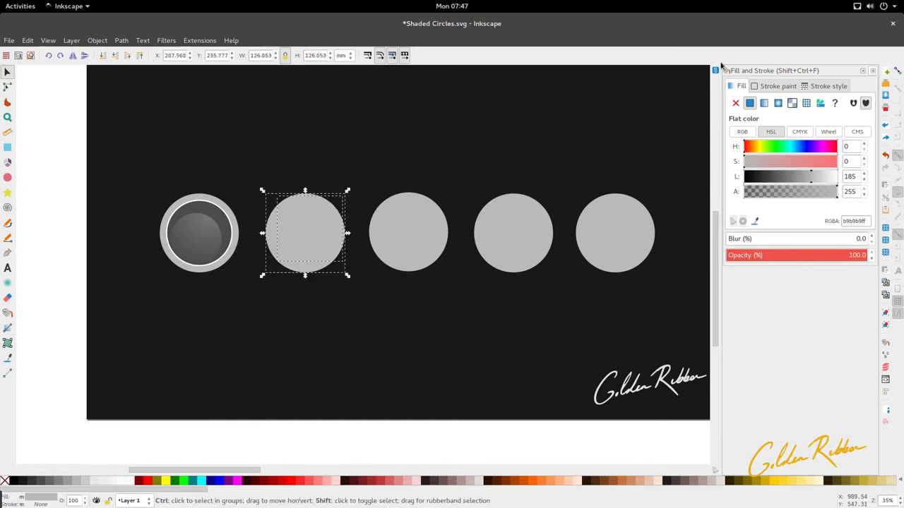
- Open Align and Distribute, leaving only the resized inner circle selected
{"action": "left_click", "coordinate": [270, 244], "text": "alt+shift"}
{"action": "key", "text": "ctrl+shift+a"}
{"action": "left_click", "coordinate": [598, 311]}
{"action": "left_click", "coordinate": [316, 245]}
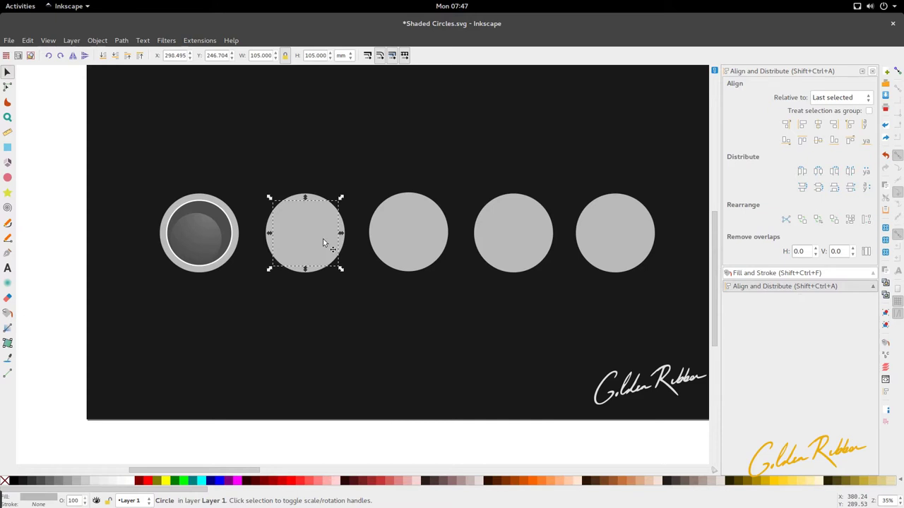
- Give the second disc's inner circle a 10% Gray fill and a thin white stroke
{"action": "key", "text": "d"}
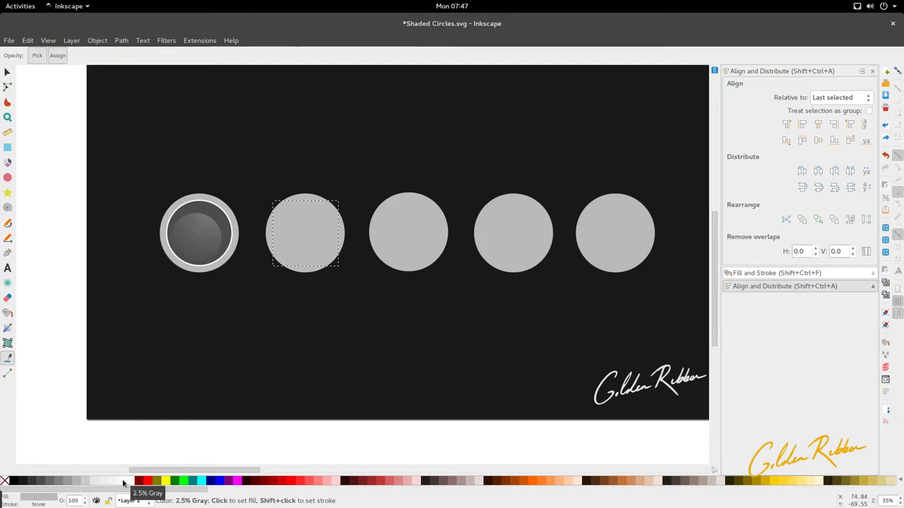
{"action": "left_click", "coordinate": [97, 483], "text": "shift"}
{"action": "key", "text": "ctrl+z"}
{"action": "left_click", "coordinate": [97, 483]}
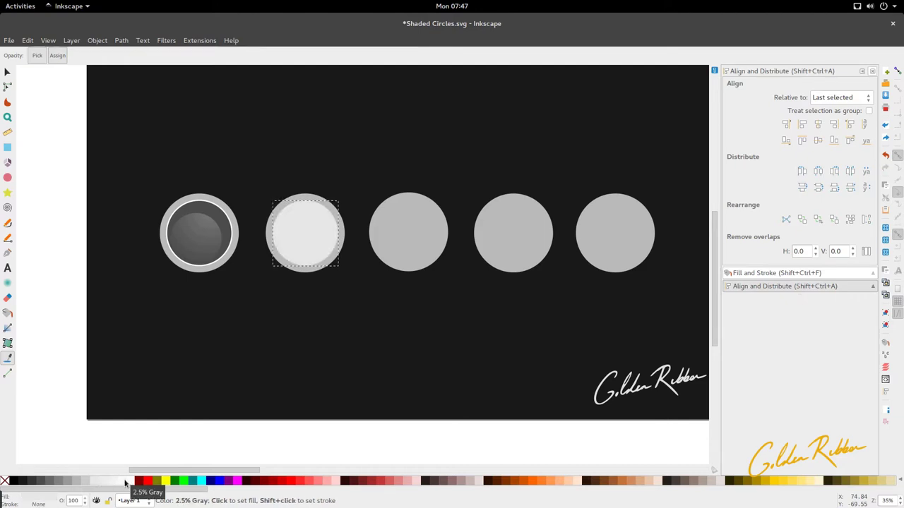
{"action": "left_click", "coordinate": [131, 483], "text": "shift"}
{"action": "scroll", "coordinate": [318, 223], "scroll_direction": "up", "scroll_amount": 4}
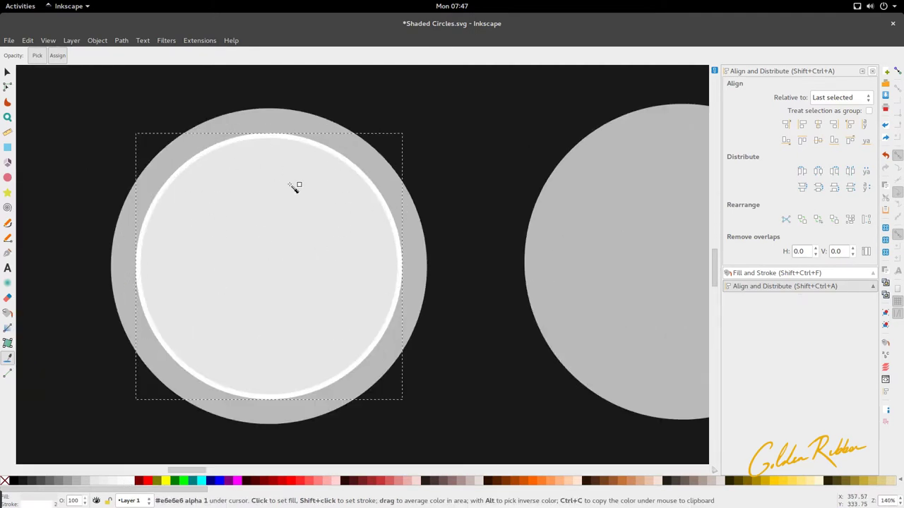
{"action": "scroll", "coordinate": [341, 210], "scroll_direction": "down", "scroll_amount": 3}
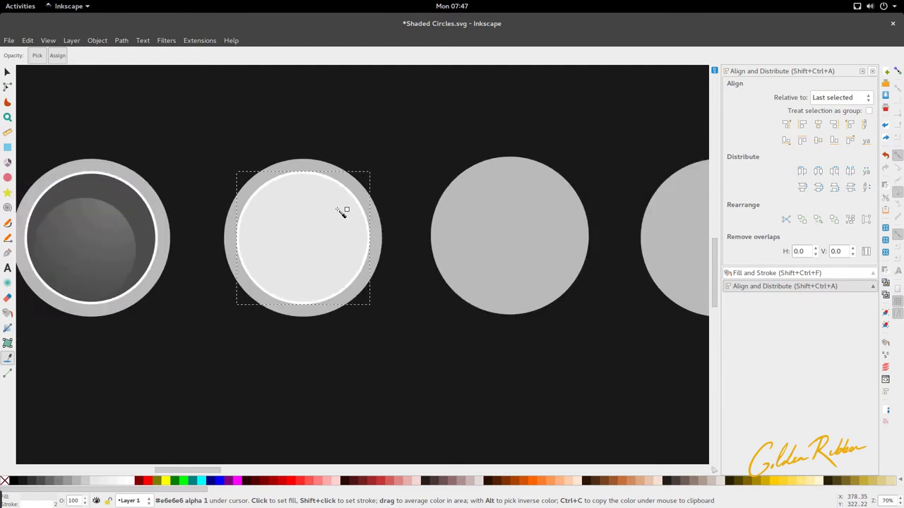
{"action": "key", "text": "s"}
{"action": "scroll", "coordinate": [361, 205], "scroll_direction": "down", "scroll_amount": 1}
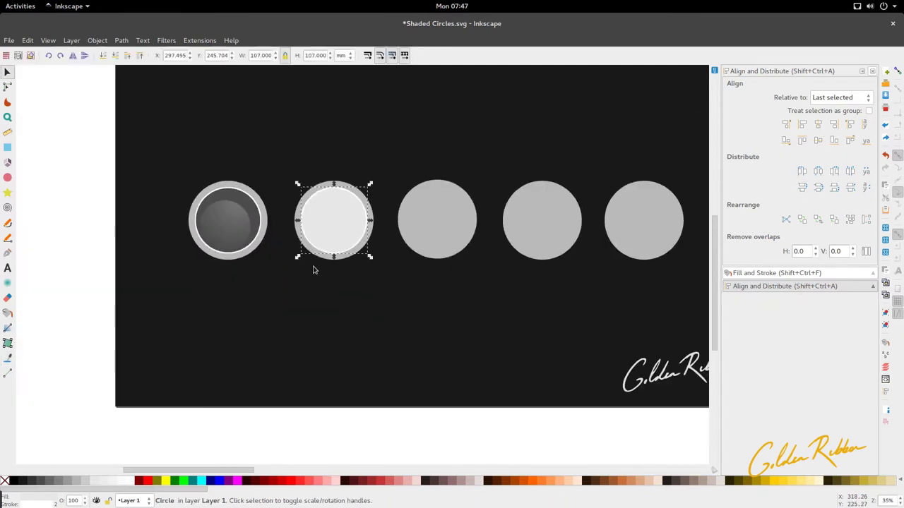
{"action": "scroll", "coordinate": [303, 233], "scroll_direction": "down", "scroll_amount": 1}
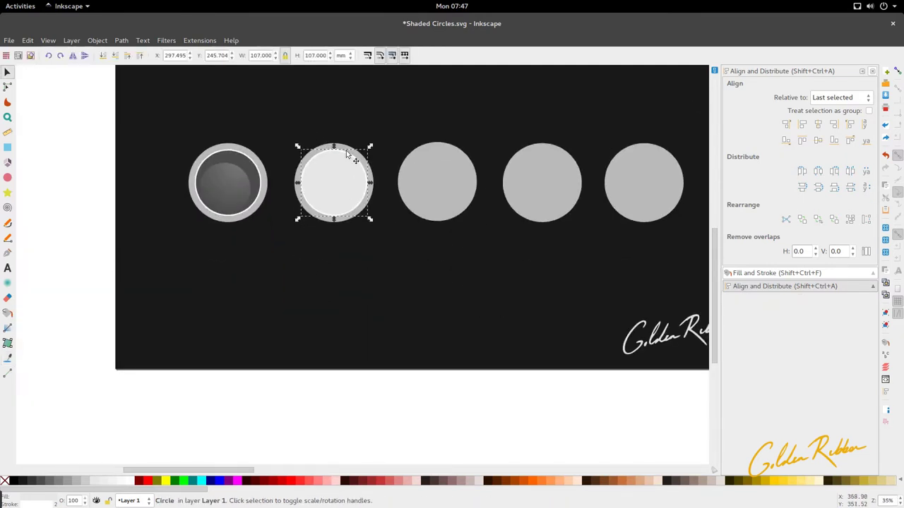
{"action": "key", "text": "e"}
{"action": "scroll", "coordinate": [341, 185], "scroll_direction": "up", "scroll_amount": 3}
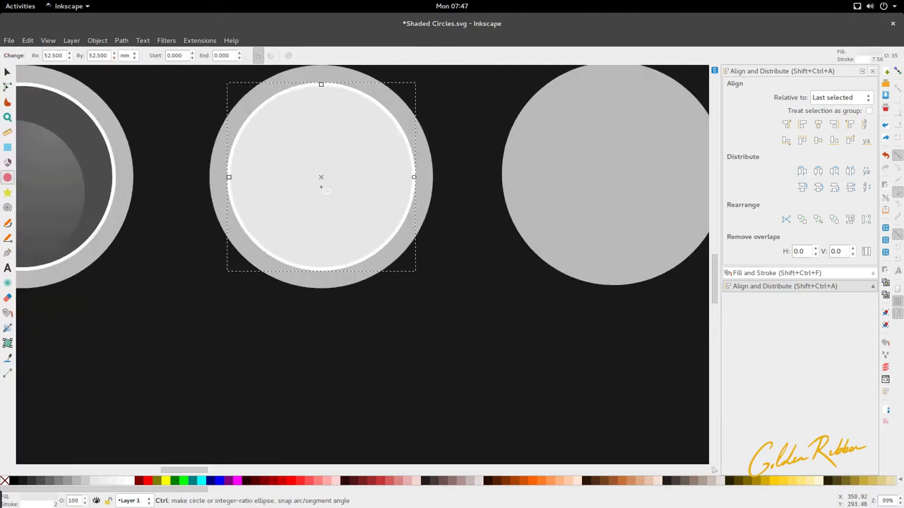
{"action": "scroll", "coordinate": [277, 141], "scroll_direction": "down", "scroll_amount": 2}
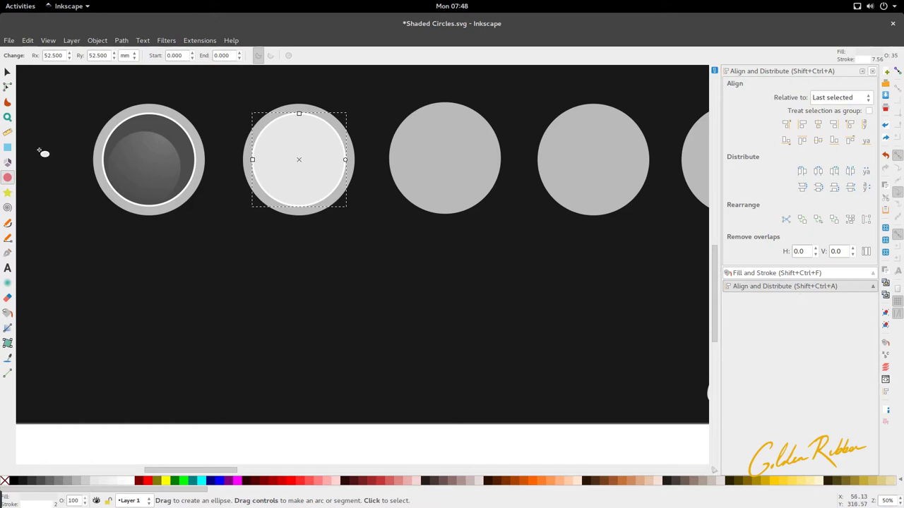
- Draw a radial gradient on the inner circle with a light grey outer stop and an outer-disc-grey centre
{"action": "left_click", "coordinate": [7, 328]}
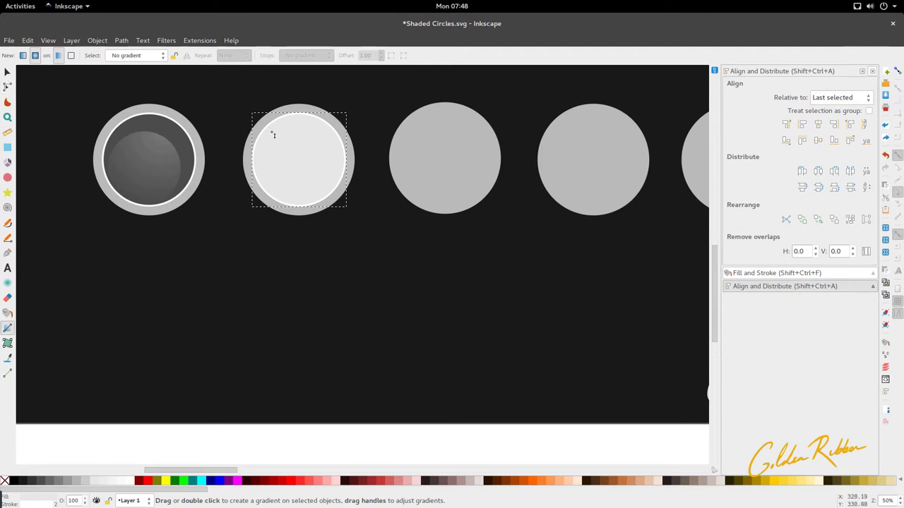
{"action": "left_click_drag", "start_coordinate": [273, 135], "coordinate": [300, 205]}
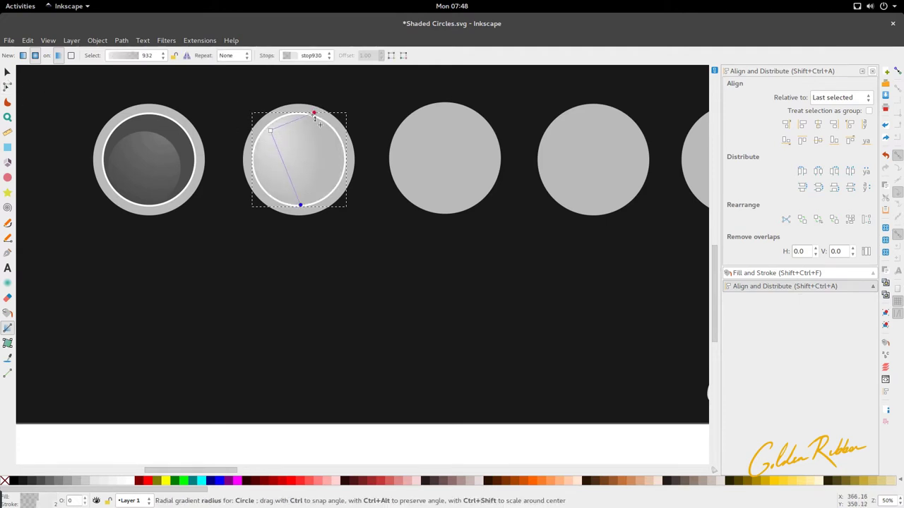
{"action": "left_click_drag", "start_coordinate": [325, 113], "coordinate": [334, 111]}
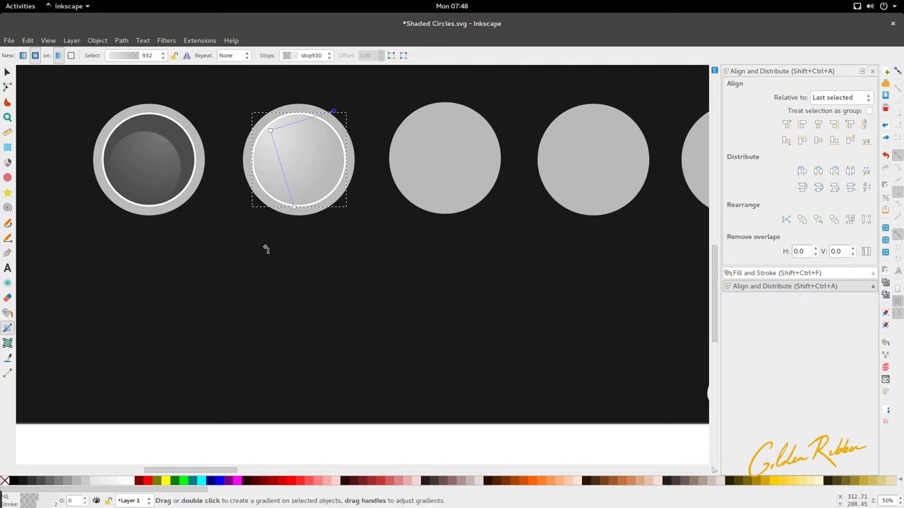
{"action": "left_click", "coordinate": [97, 481]}
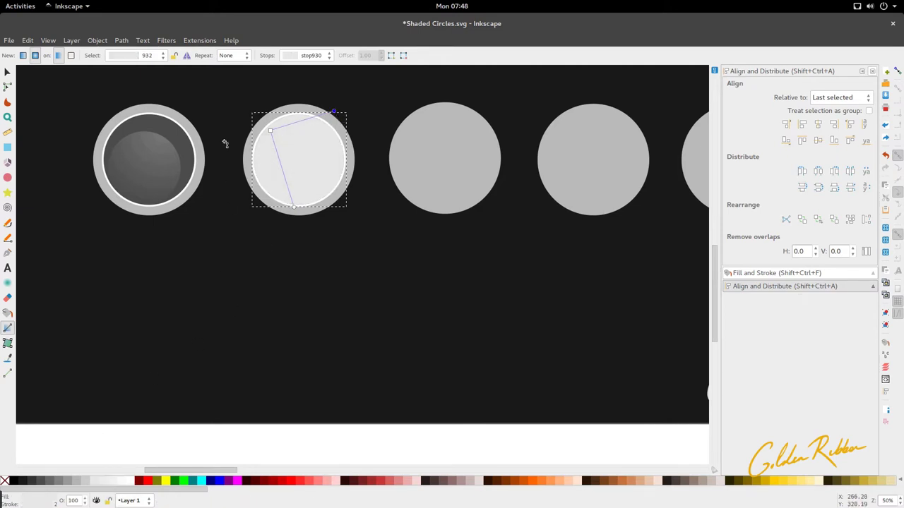
{"action": "left_click", "coordinate": [272, 131]}
{"action": "key", "text": "d"}
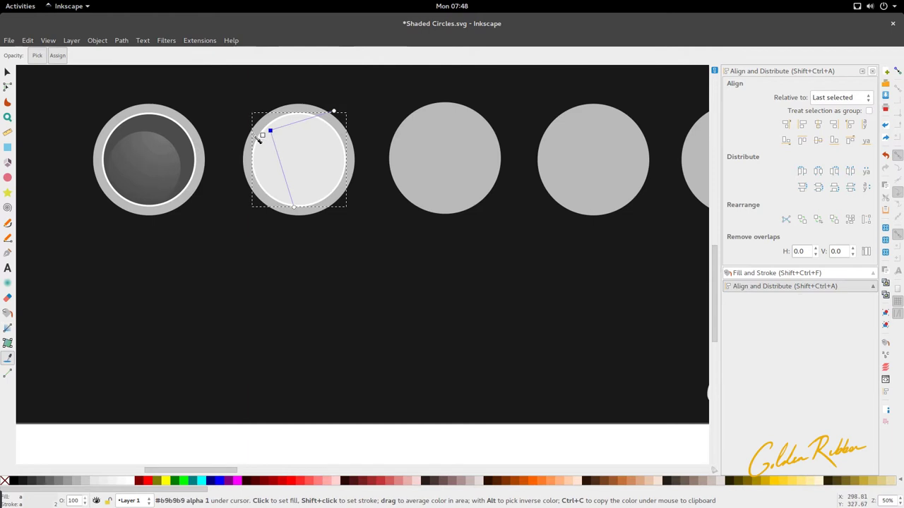
{"action": "left_click", "coordinate": [264, 135]}
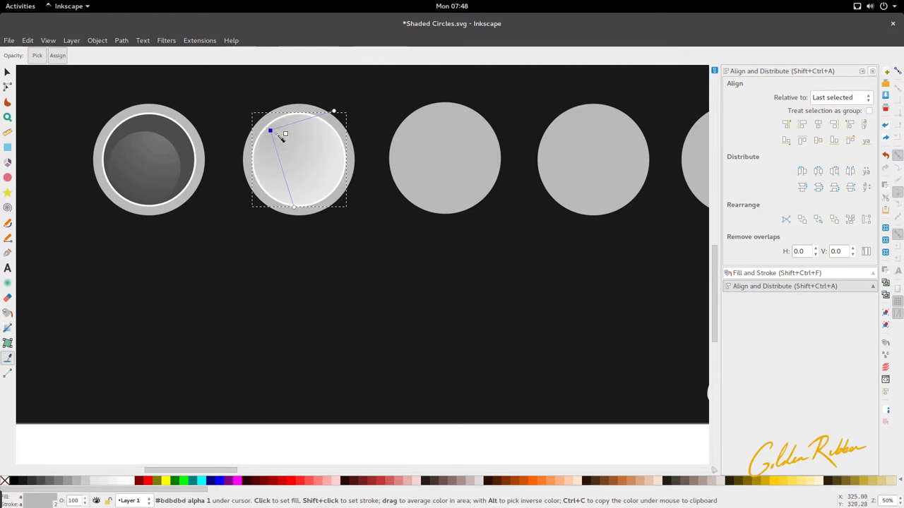
{"action": "key", "text": "s"}
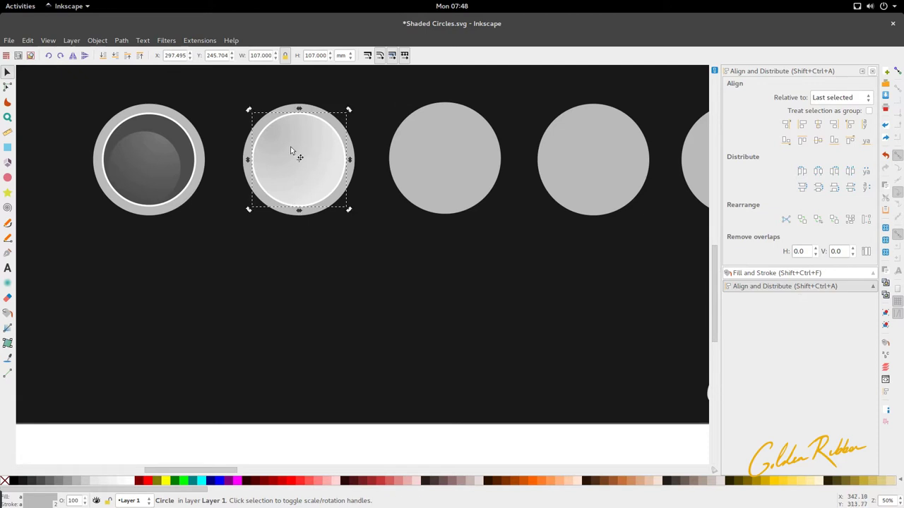
- Rotate the gradient, darken the selected stop's Lightness, and pull the radius down and left
{"action": "key", "text": "e"}
{"action": "mouse_move", "coordinate": [335, 111]}
{"action": "left_mouse_down"}
{"action": "mouse_move", "coordinate": [351, 121]}
{"action": "mouse_move", "coordinate": [338, 122]}
{"action": "left_mouse_up"}
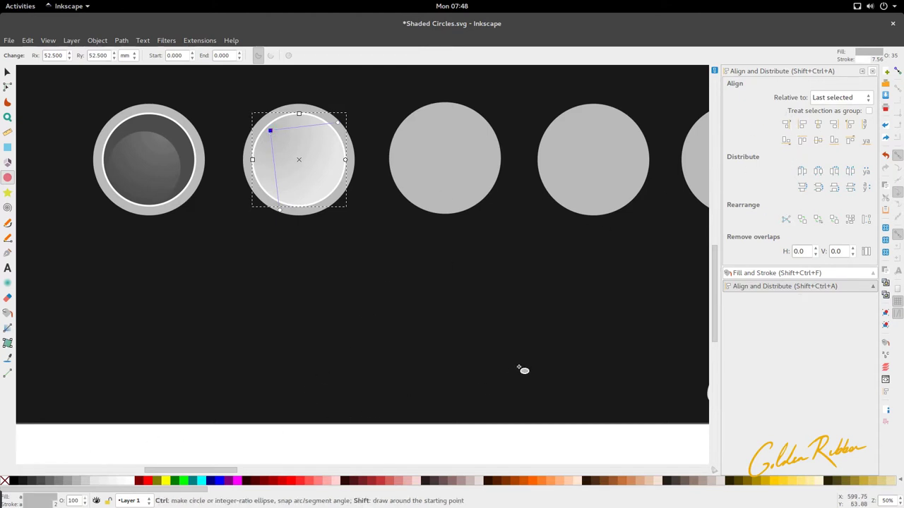
{"action": "left_click", "coordinate": [871, 71]}
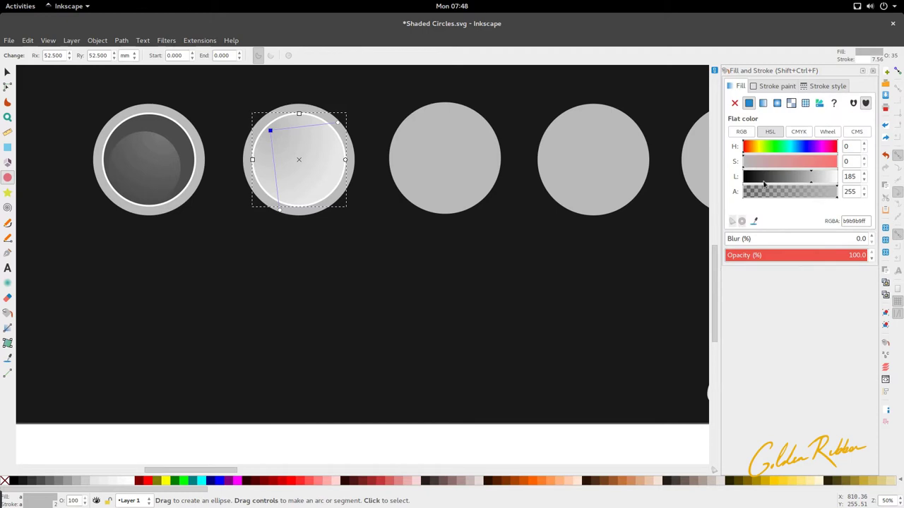
{"action": "left_click_drag", "start_coordinate": [806, 181], "coordinate": [799, 178]}
{"action": "key", "text": "s"}
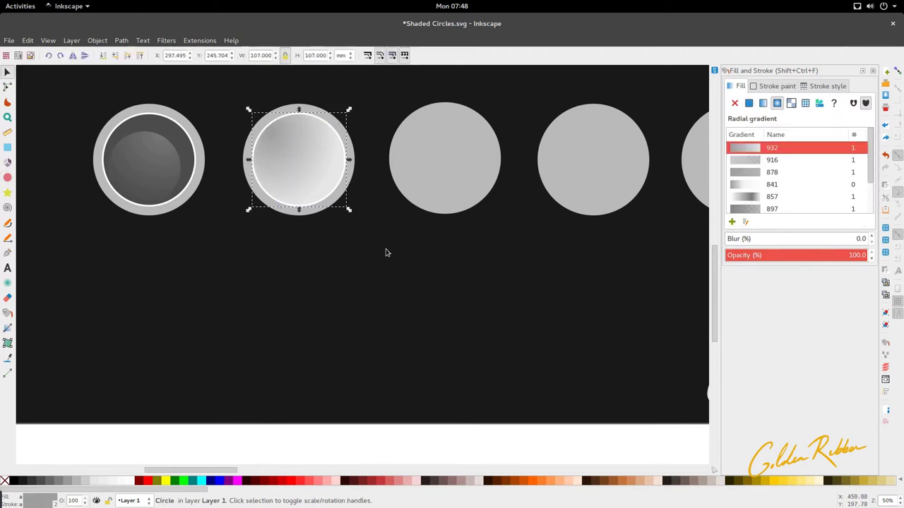
{"action": "left_click", "coordinate": [344, 182], "text": "ctrl+alt"}
{"action": "scroll", "coordinate": [344, 182], "scroll_direction": "down", "scroll_amount": 3}
{"action": "scroll", "coordinate": [353, 191], "scroll_direction": "up", "scroll_amount": 4}
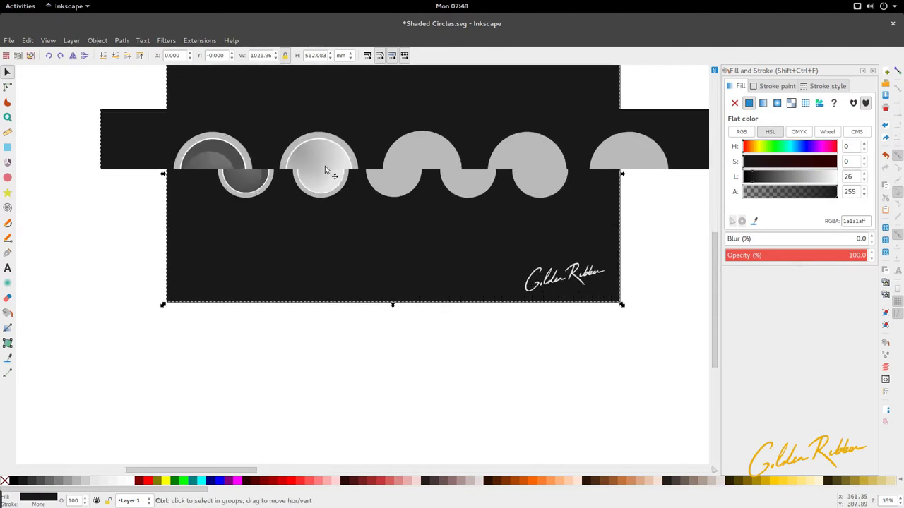
{"action": "left_click", "coordinate": [281, 167]}
{"action": "key", "text": "e"}
{"action": "left_click_drag", "start_coordinate": [280, 250], "coordinate": [245, 263]}
{"action": "key", "text": "s"}
- Shift the gradient centre up-right and reshape its upper and lower radii
{"action": "scroll", "coordinate": [363, 205], "scroll_direction": "down", "scroll_amount": 3}
{"action": "left_click", "coordinate": [360, 201]}
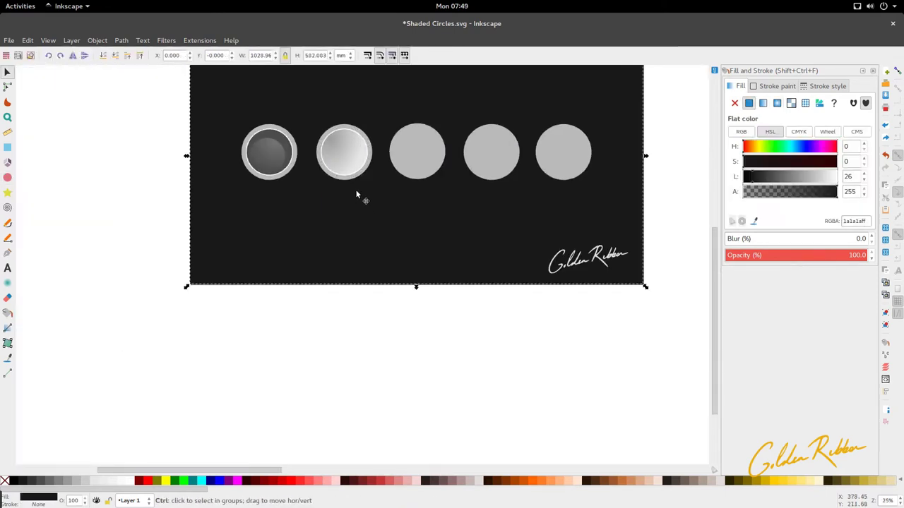
{"action": "scroll", "coordinate": [357, 196], "scroll_direction": "down", "scroll_amount": 2}
{"action": "scroll", "coordinate": [357, 194], "scroll_direction": "up", "scroll_amount": 4}
{"action": "left_click", "coordinate": [347, 161]}
{"action": "key", "text": "e"}
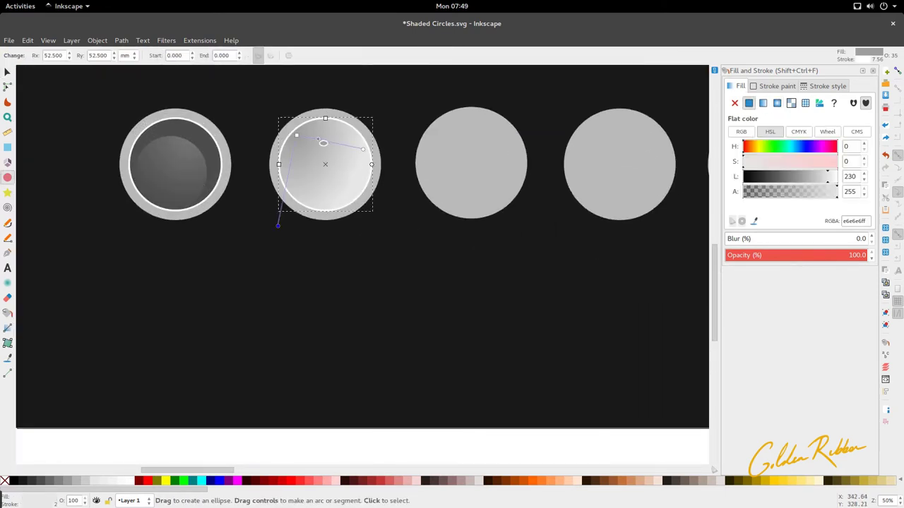
{"action": "left_click_drag", "start_coordinate": [296, 136], "coordinate": [302, 130]}
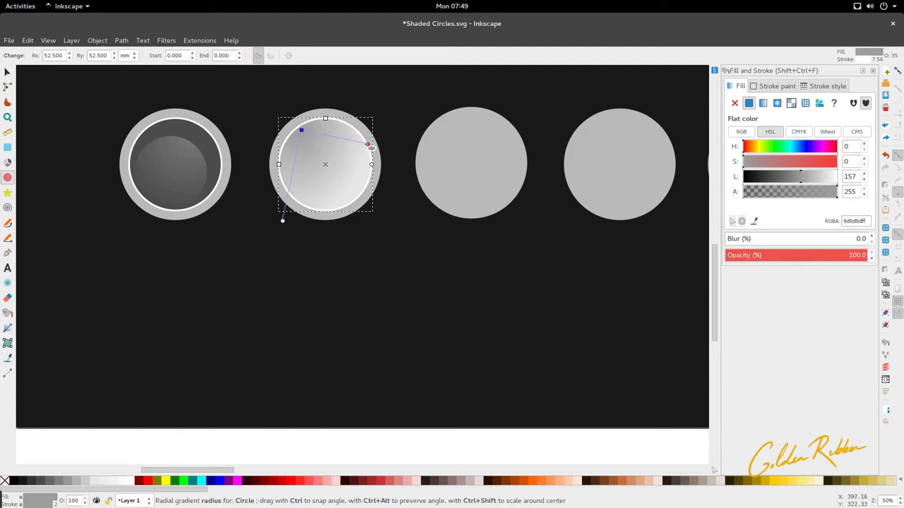
{"action": "left_click_drag", "start_coordinate": [365, 143], "coordinate": [368, 134]}
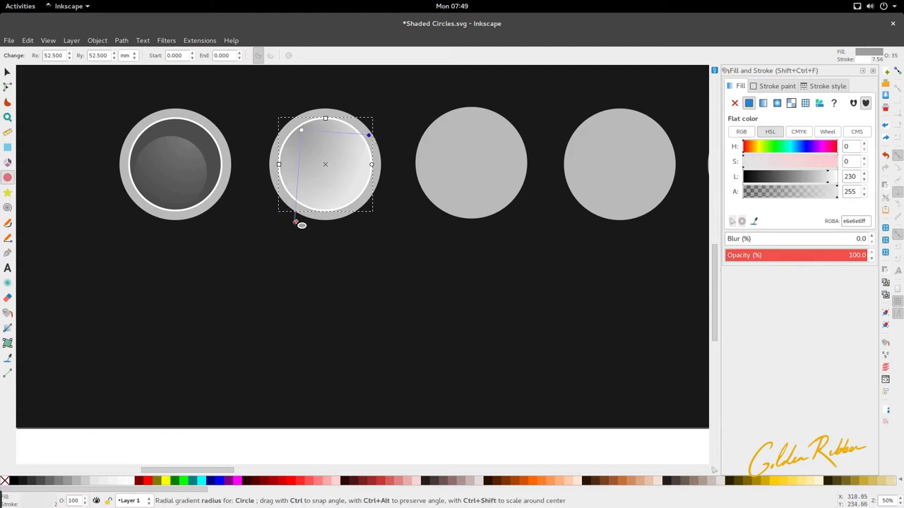
{"action": "mouse_move", "coordinate": [295, 223]}
{"action": "left_mouse_down"}
{"action": "mouse_move", "coordinate": [291, 204]}
{"action": "mouse_move", "coordinate": [288, 212]}
{"action": "left_mouse_up"}
{"action": "key", "text": "s"}
{"action": "left_click", "coordinate": [312, 218]}
{"action": "key", "text": "5"}
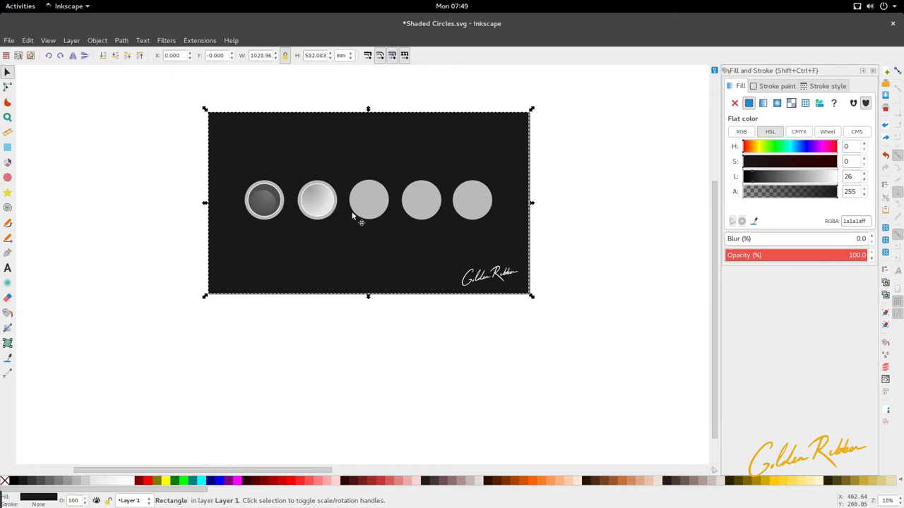
- Resize the third inner circle to a height of 105 mm
{"action": "scroll", "coordinate": [356, 216], "scroll_direction": "up", "scroll_amount": 3}
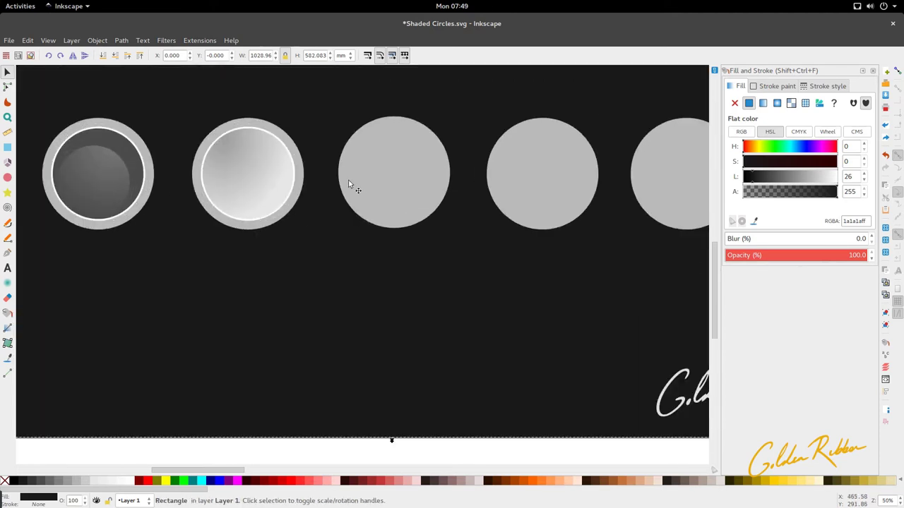
{"action": "left_click", "coordinate": [416, 154]}
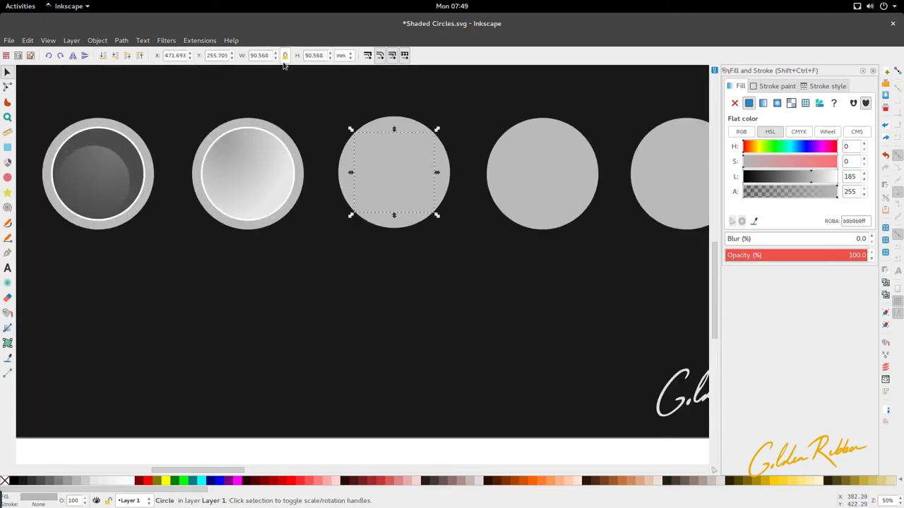
{"action": "triple_click", "coordinate": [306, 55]}
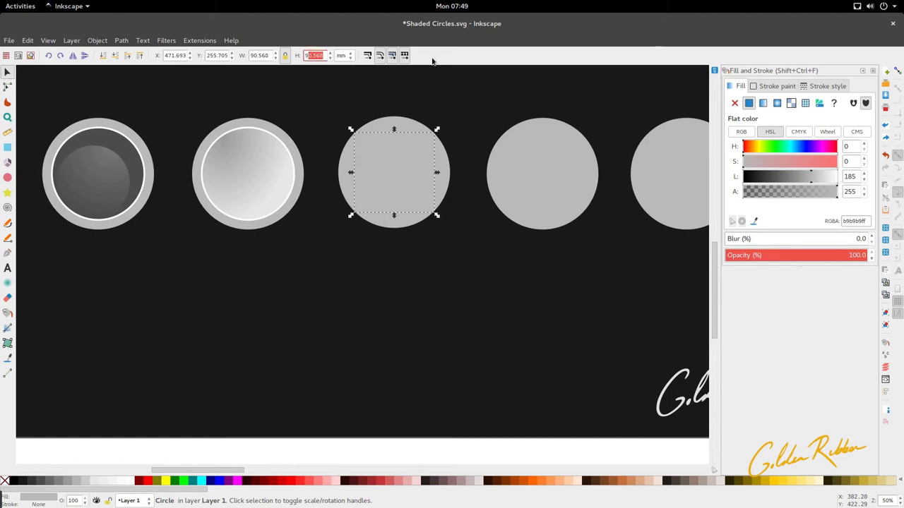
{"action": "key", "text": "BackSpace"}
{"action": "type", "text": "105"}
{"action": "key", "text": "Return"}
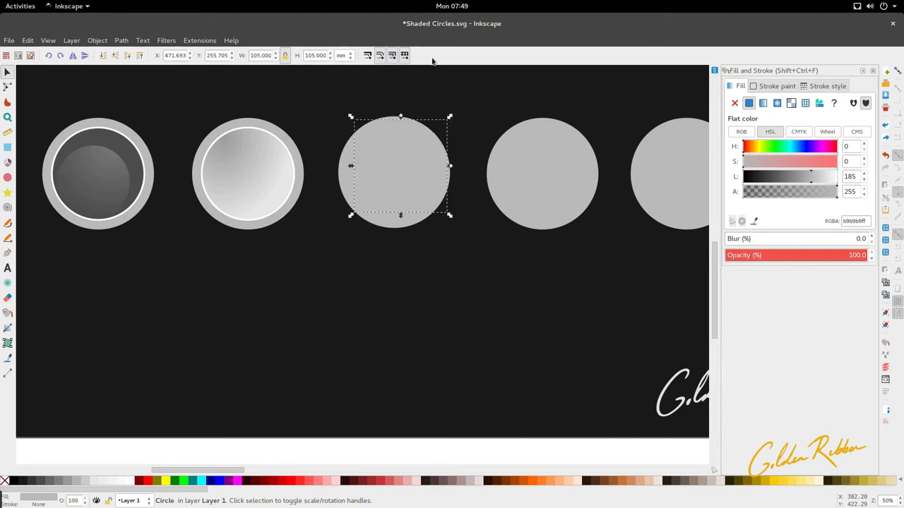
- Centre the inner circle on its larger grey backing circle using Align and Distribute
{"action": "left_click", "coordinate": [347, 173], "text": "shift"}
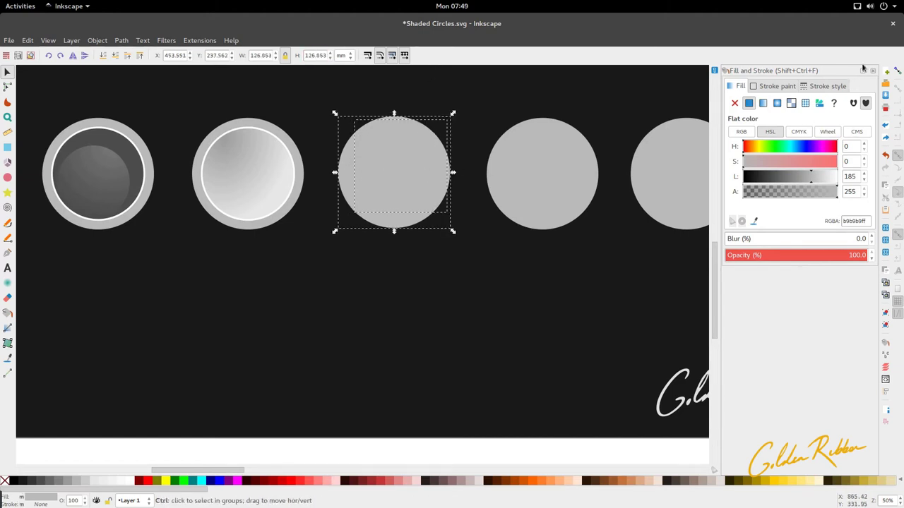
{"action": "key", "text": "ctrl+shift+a"}
{"action": "left_click", "coordinate": [818, 126]}
{"action": "left_click", "coordinate": [448, 365]}
{"action": "left_click", "coordinate": [395, 190]}
{"action": "scroll", "coordinate": [395, 187], "scroll_direction": "down", "scroll_amount": 2}
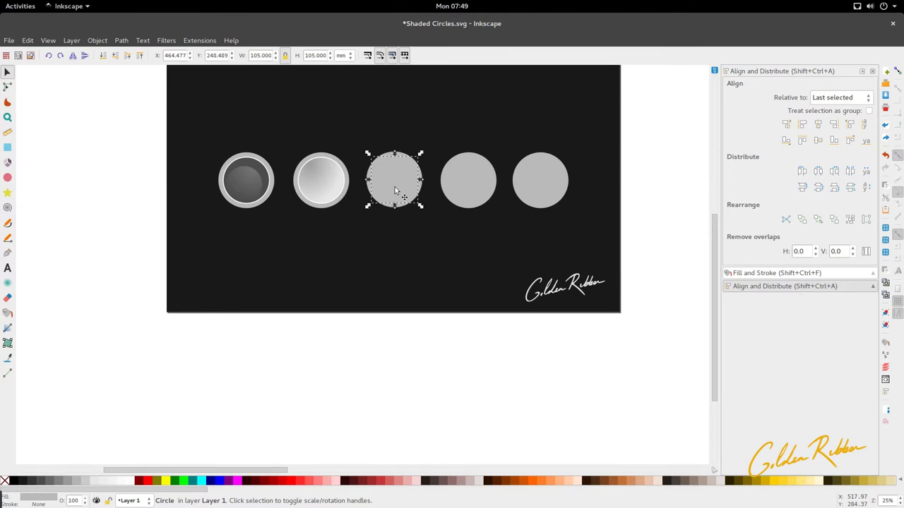
- Give the third inner circle a white outline
{"action": "key", "text": "d"}
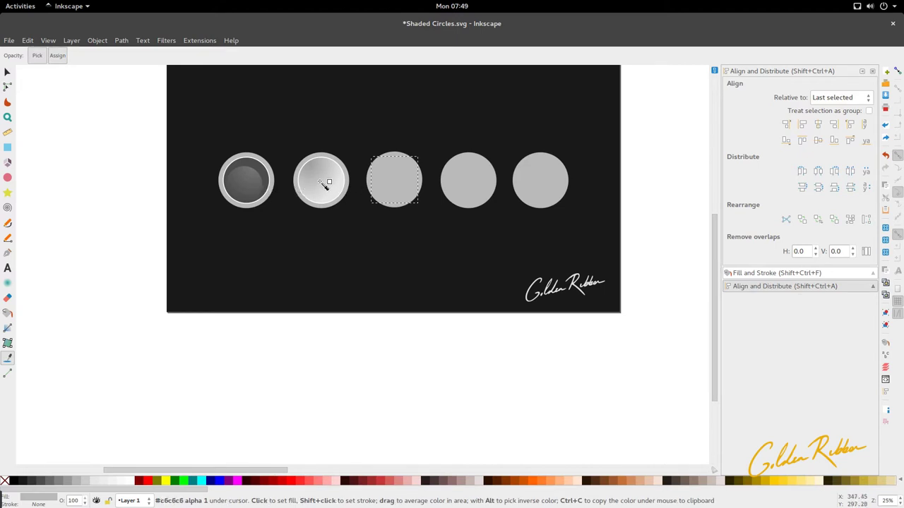
{"action": "scroll", "coordinate": [412, 181], "scroll_direction": "up", "scroll_amount": 2, "text": "ctrl"}
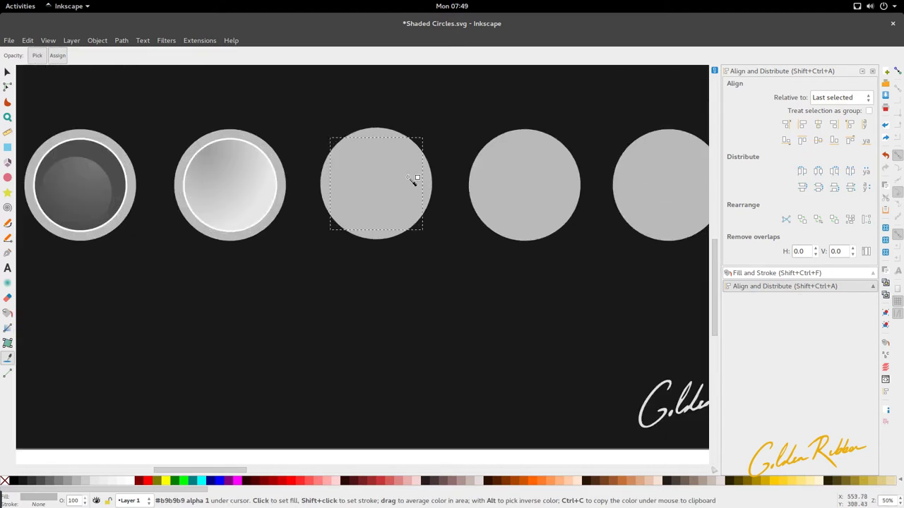
{"action": "key", "text": "s"}
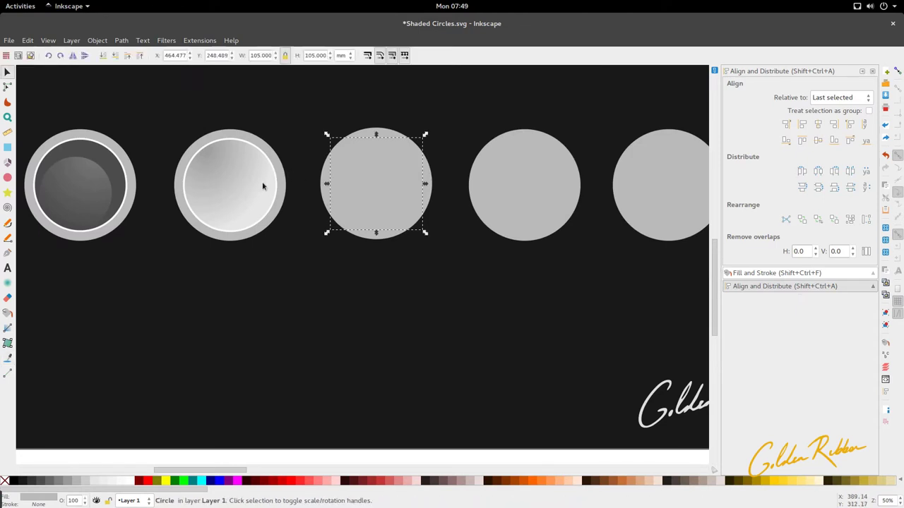
{"action": "left_click", "coordinate": [132, 482], "text": "shift"}
{"action": "scroll", "coordinate": [410, 151], "scroll_direction": "down", "scroll_amount": 1, "text": "ctrl"}
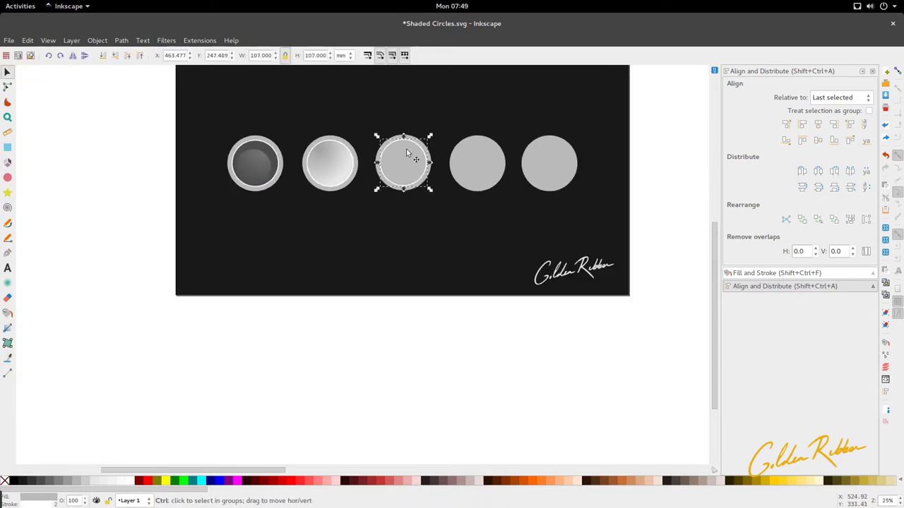
{"action": "scroll", "coordinate": [406, 151], "scroll_direction": "up", "scroll_amount": 1, "text": "ctrl"}
- Create a radial gradient on the third circle and stretch its radii slightly past the edge
{"action": "left_click", "coordinate": [7, 328]}
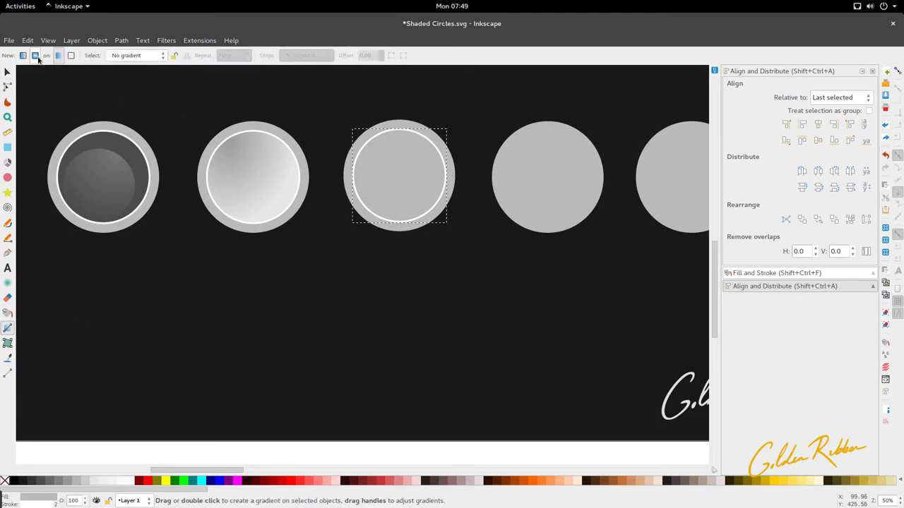
{"action": "double_click", "coordinate": [396, 183]}
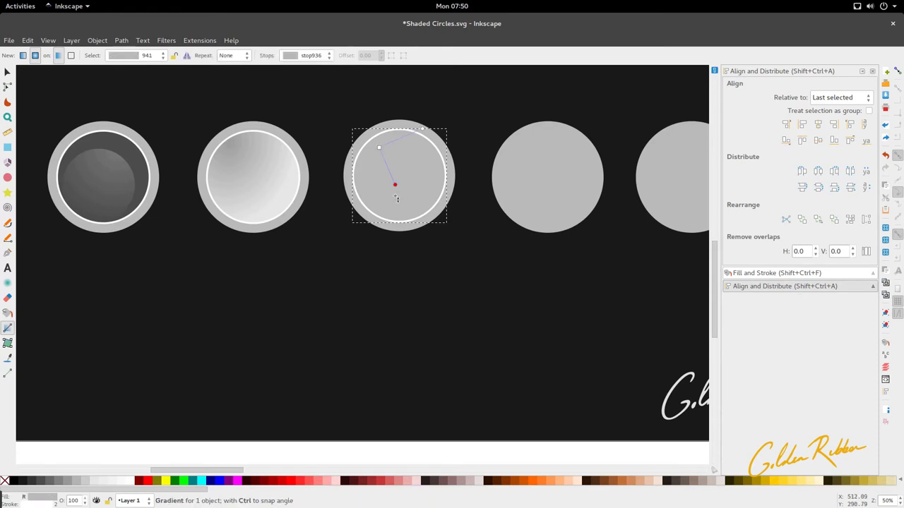
{"action": "left_click_drag", "start_coordinate": [389, 215], "coordinate": [382, 214]}
{"action": "left_click_drag", "start_coordinate": [447, 147], "coordinate": [448, 142]}
{"action": "mouse_move", "coordinate": [382, 215]}
{"action": "left_mouse_down"}
{"action": "mouse_move", "coordinate": [387, 228]}
{"action": "mouse_move", "coordinate": [384, 220]}
{"action": "left_mouse_up"}
- Make the gradient centre white, shift it down-right, and reposition the middle stop
{"action": "left_click", "coordinate": [380, 146]}
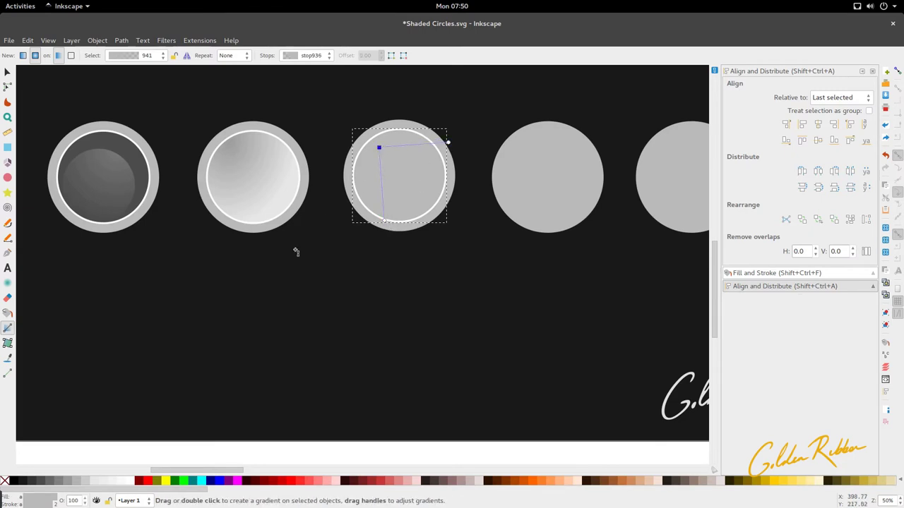
{"action": "left_click", "coordinate": [135, 481]}
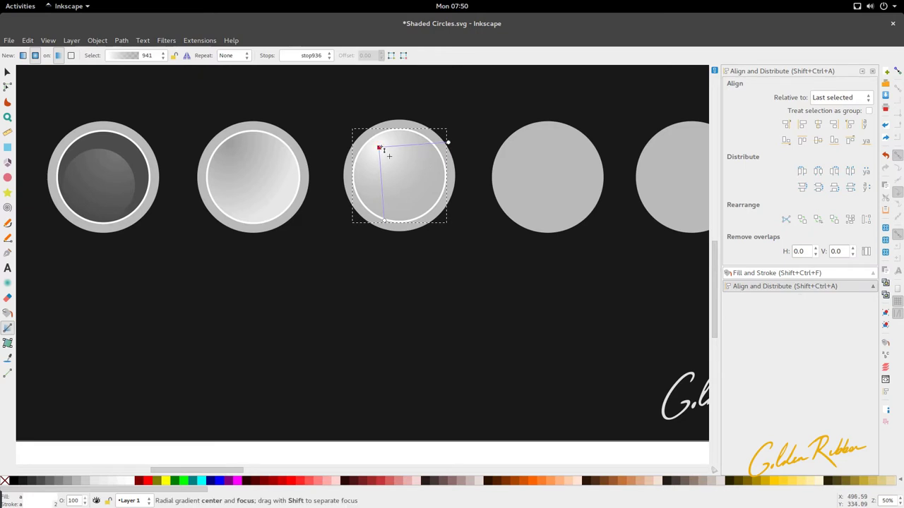
{"action": "left_click_drag", "start_coordinate": [380, 148], "coordinate": [386, 154]}
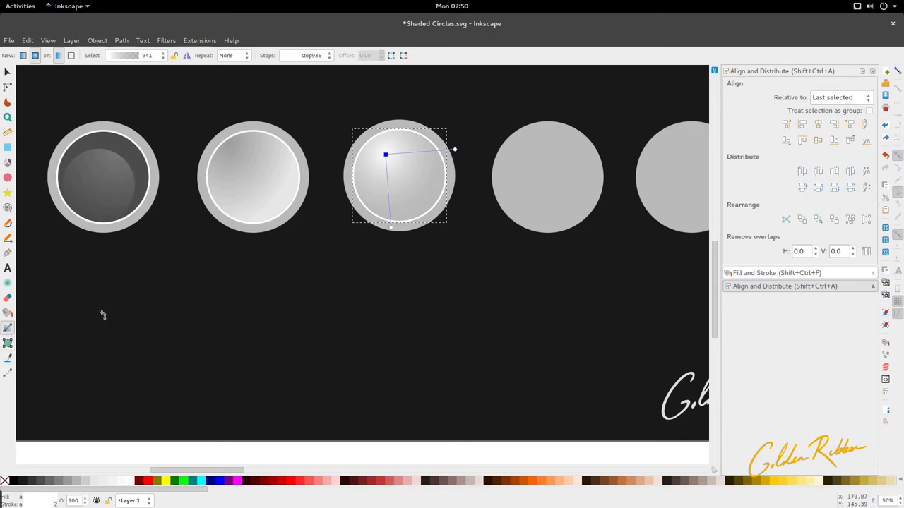
{"action": "left_click", "coordinate": [389, 205]}
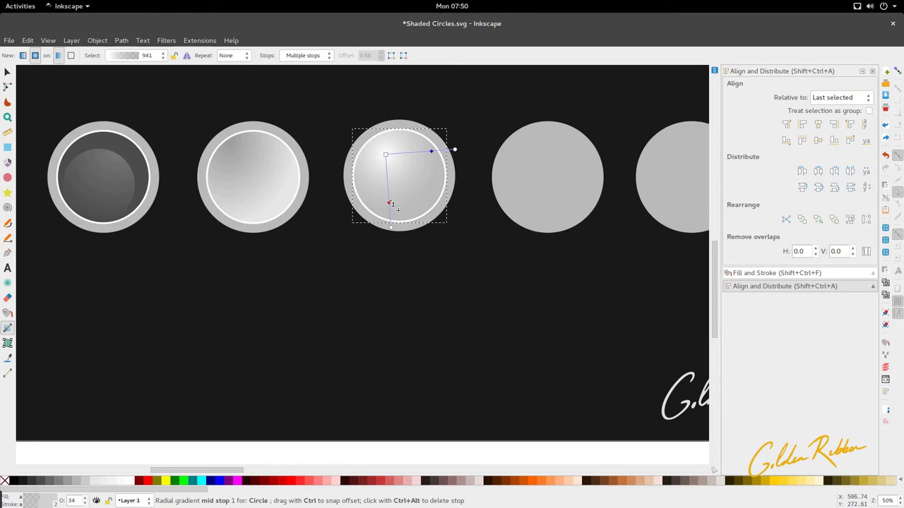
{"action": "left_click_drag", "start_coordinate": [398, 210], "coordinate": [398, 213]}
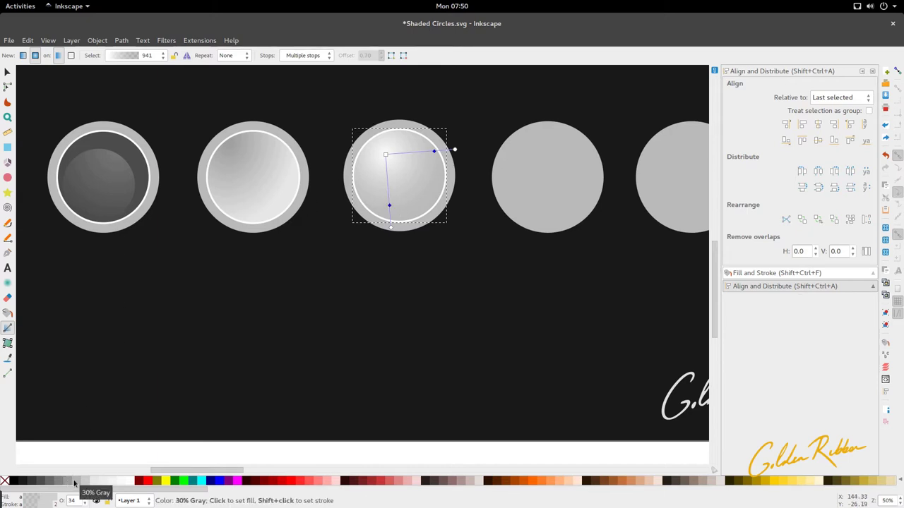
- Colour the selected stop 50% Gray and stretch the gradient toward the lower right
{"action": "left_click", "coordinate": [74, 483]}
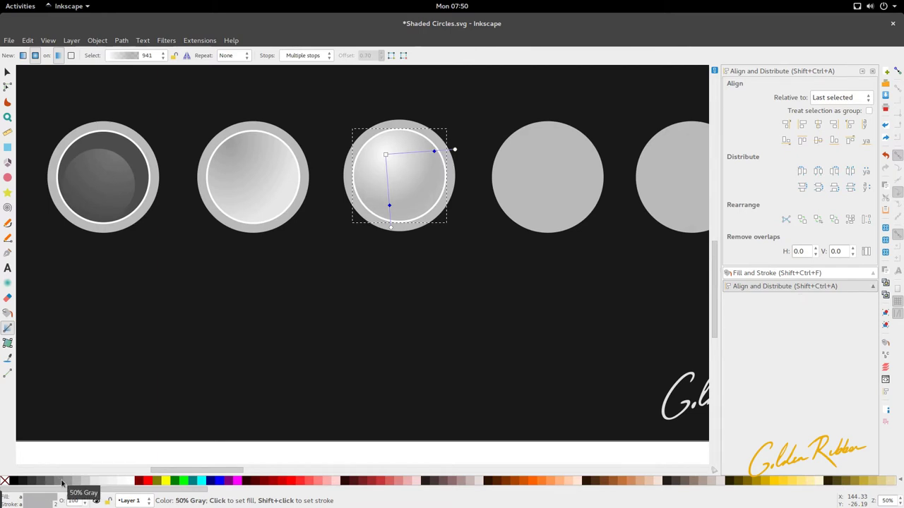
{"action": "left_click", "coordinate": [61, 483]}
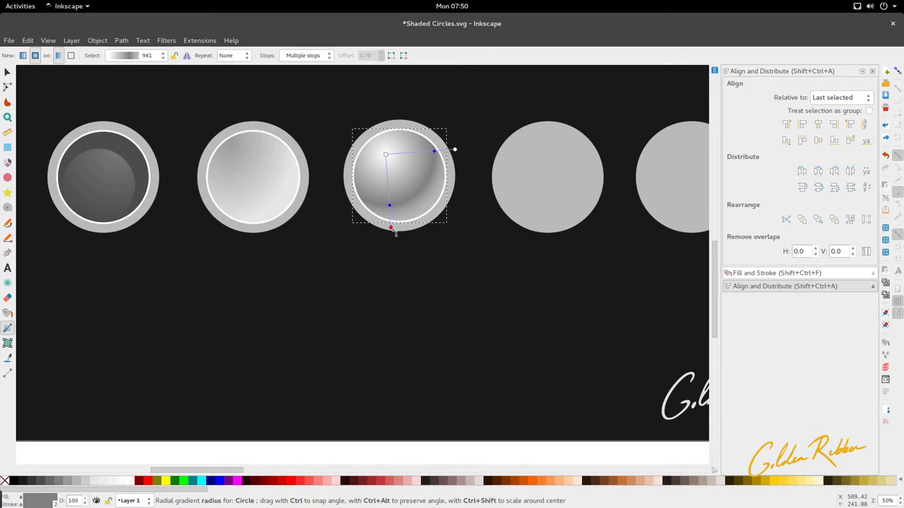
{"action": "mouse_move", "coordinate": [393, 230]}
{"action": "left_mouse_down"}
{"action": "mouse_move", "coordinate": [381, 242]}
{"action": "mouse_move", "coordinate": [385, 233]}
{"action": "left_mouse_up"}
{"action": "left_click_drag", "start_coordinate": [461, 164], "coordinate": [435, 235]}
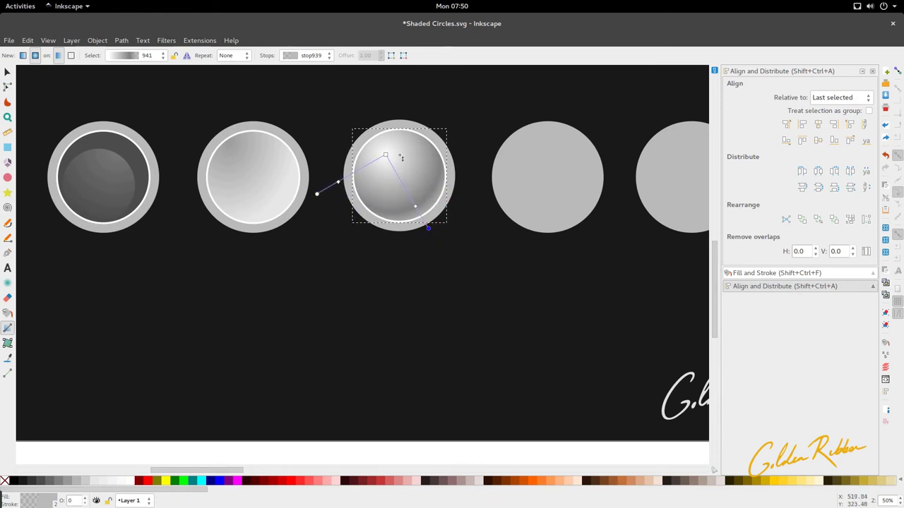
{"action": "left_click_drag", "start_coordinate": [385, 155], "coordinate": [386, 154]}
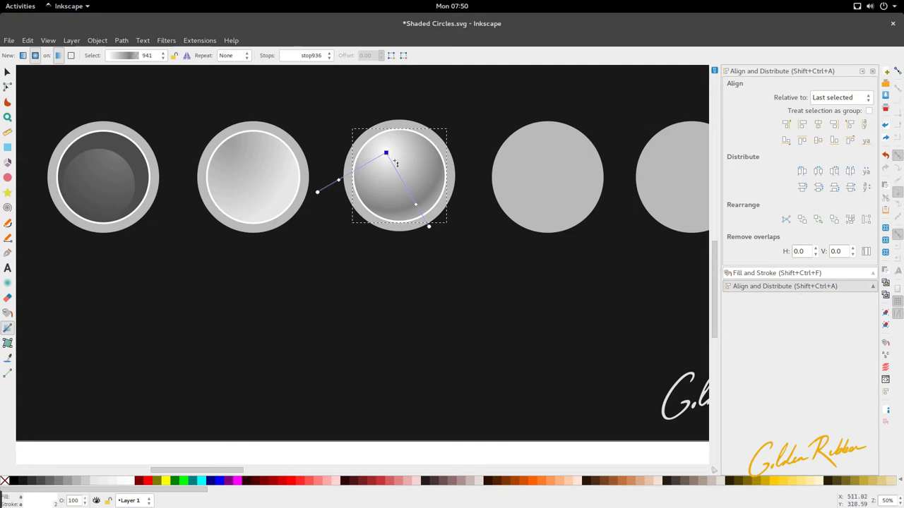
- Darken the middle stop to 60% Gray and slightly adjust the outer radius
{"action": "left_click_drag", "start_coordinate": [417, 209], "coordinate": [417, 210]}
{"action": "left_click", "coordinate": [416, 208]}
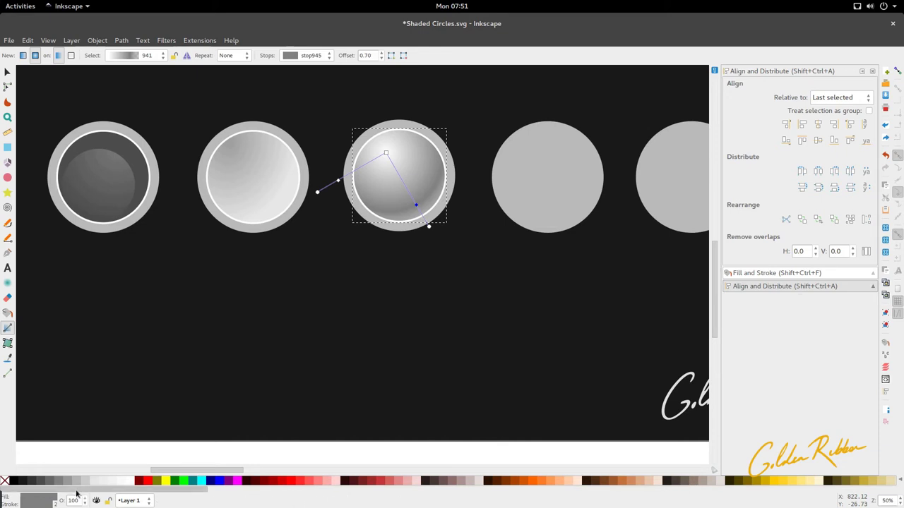
{"action": "left_click", "coordinate": [52, 482]}
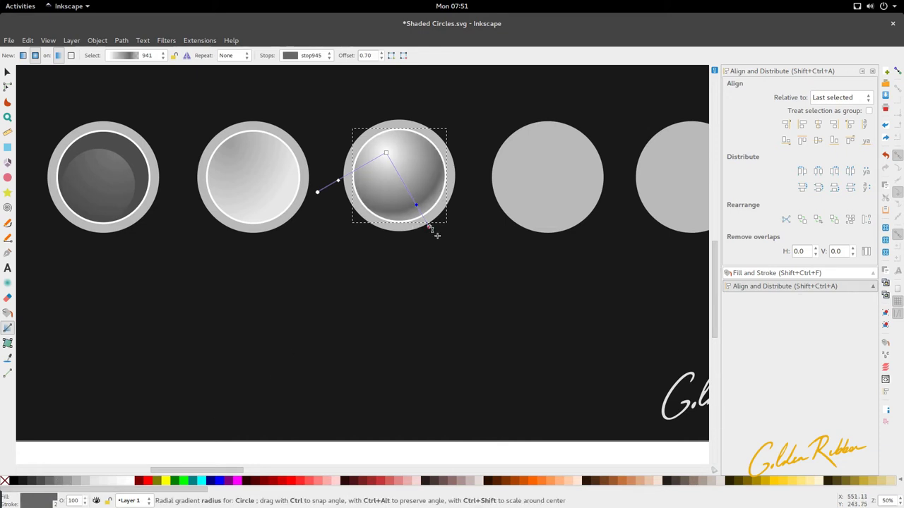
{"action": "left_click", "coordinate": [429, 228]}
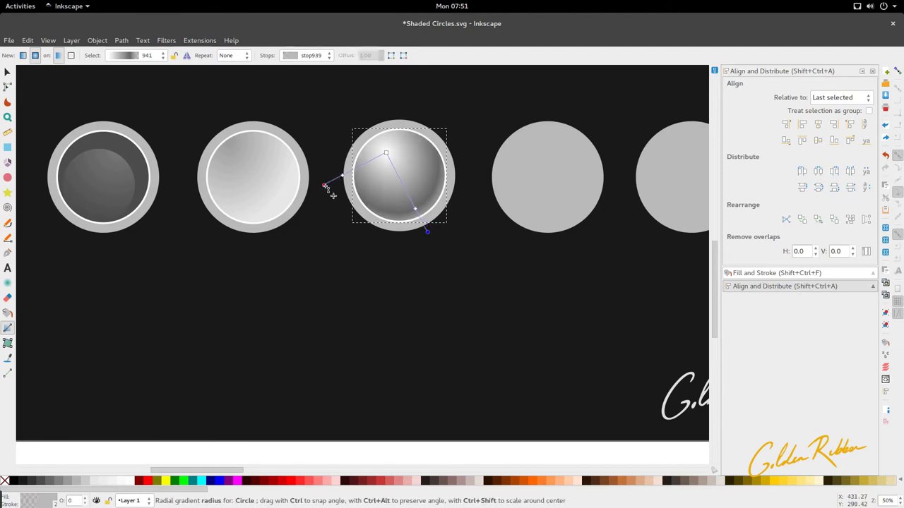
{"action": "left_click_drag", "start_coordinate": [333, 196], "coordinate": [323, 192]}
- Fit the page in view and nudge the third circle's gradient centre slightly
{"action": "key", "text": "s"}
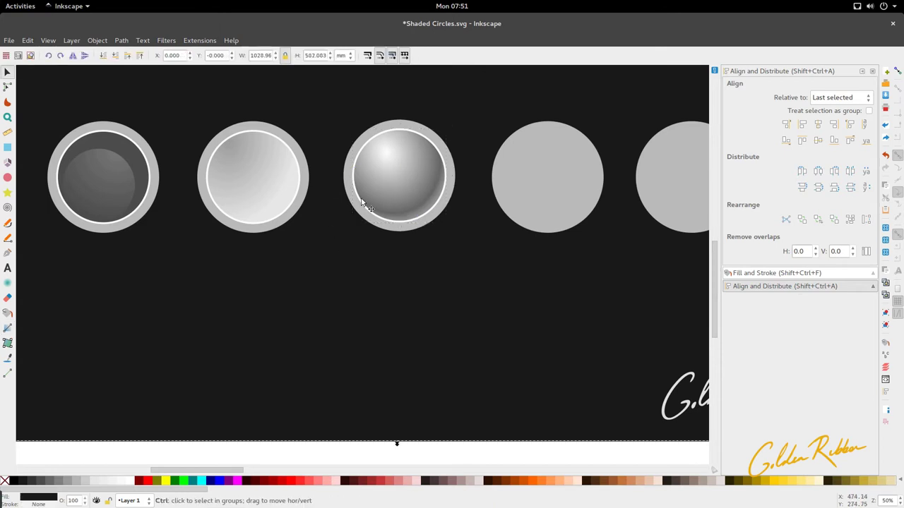
{"action": "left_click", "coordinate": [332, 238]}
{"action": "key", "text": "5"}
{"action": "scroll", "coordinate": [365, 202], "scroll_direction": "up", "scroll_amount": 4}
{"action": "scroll", "coordinate": [383, 193], "scroll_direction": "down", "scroll_amount": 5}
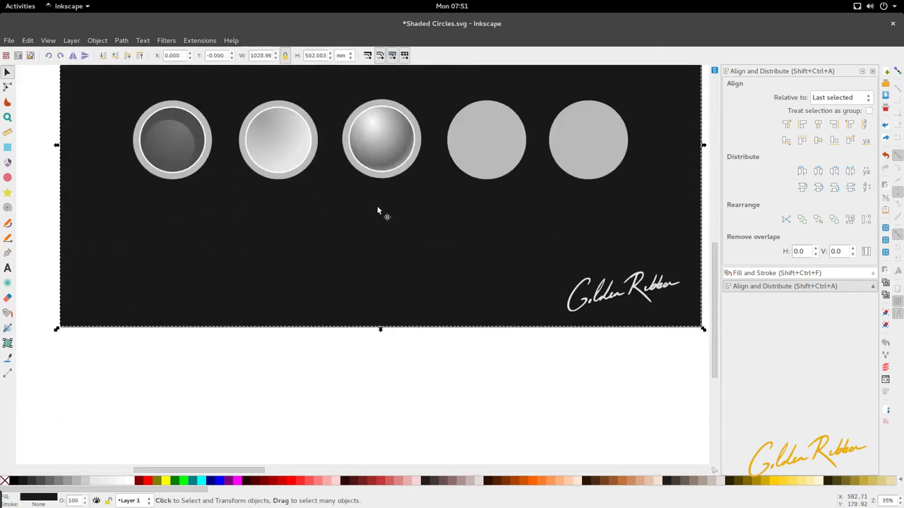
{"action": "scroll", "coordinate": [381, 148], "scroll_direction": "up", "scroll_amount": 2}
{"action": "left_click", "coordinate": [381, 147], "text": "ctrl"}
{"action": "key", "text": "e"}
{"action": "left_click_drag", "start_coordinate": [376, 123], "coordinate": [373, 118]}
{"action": "left_click", "coordinate": [373, 119]}
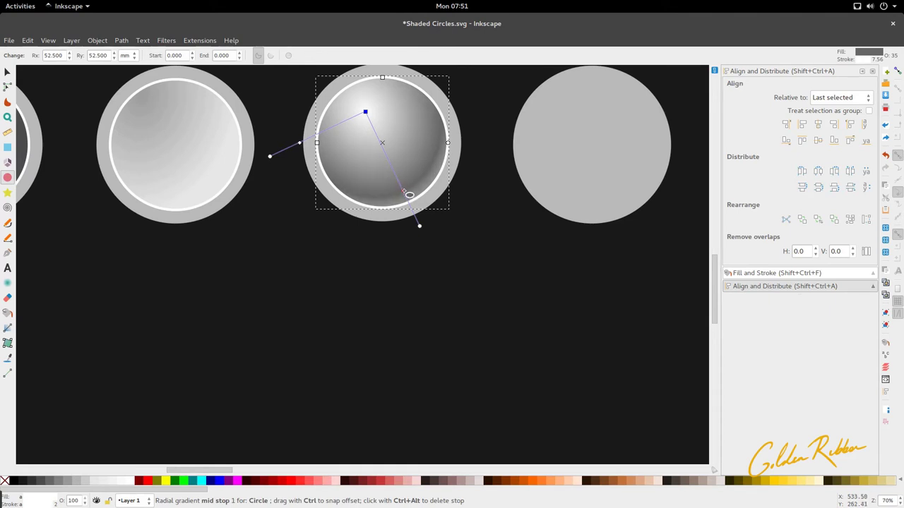
{"action": "key", "text": "s"}
- Resize the gradient radius to reshape the sphere's shading
{"action": "scroll", "coordinate": [384, 236], "scroll_direction": "down", "scroll_amount": 3, "text": "ctrl"}
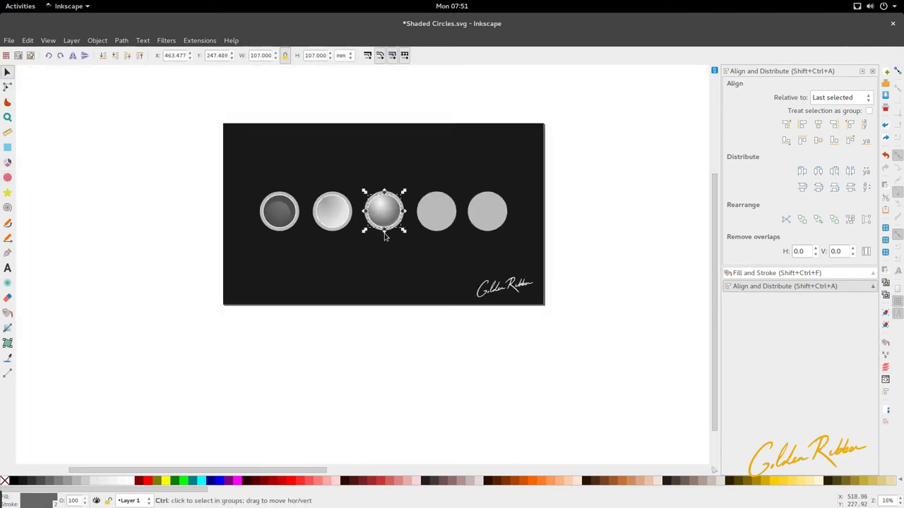
{"action": "scroll", "coordinate": [384, 237], "scroll_direction": "up", "scroll_amount": 2, "text": "ctrl"}
{"action": "key", "text": "e"}
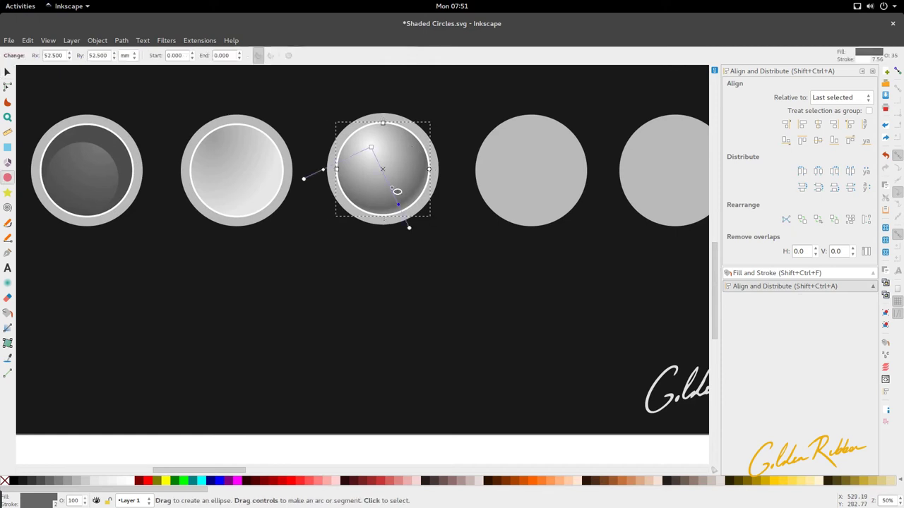
{"action": "mouse_move", "coordinate": [304, 179]}
{"action": "left_mouse_down"}
{"action": "mouse_move", "coordinate": [319, 178]}
{"action": "mouse_move", "coordinate": [311, 192]}
{"action": "left_mouse_up"}
{"action": "key", "text": "s"}
{"action": "left_click", "coordinate": [384, 233]}
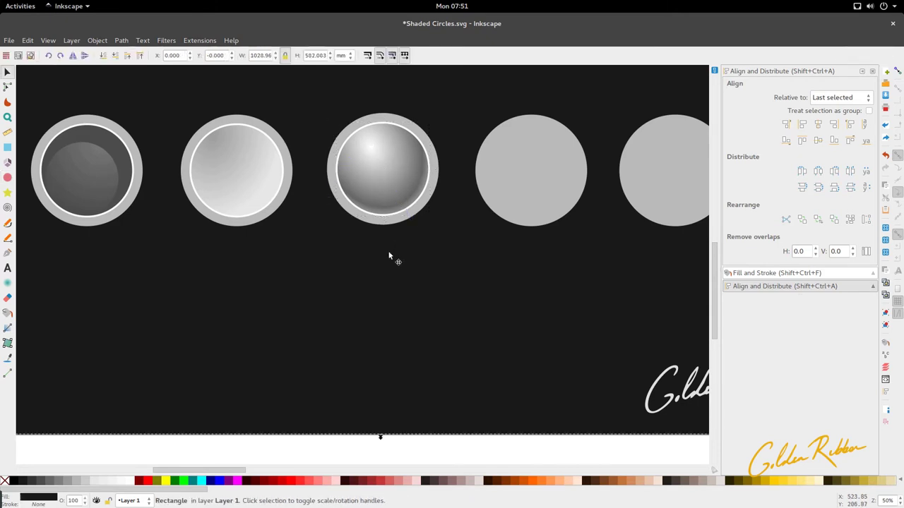
{"action": "scroll", "coordinate": [383, 229], "scroll_direction": "down", "scroll_amount": 2}
{"action": "scroll", "coordinate": [387, 204], "scroll_direction": "up", "scroll_amount": 2}
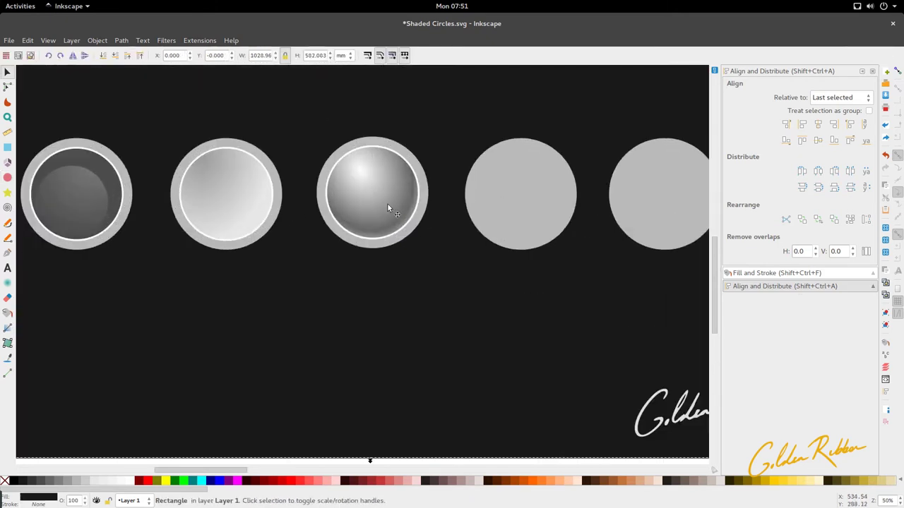
- Shift the sphere's shading slightly down-right and narrow its spread
{"action": "key", "text": "e"}
{"action": "left_click", "coordinate": [388, 204]}
{"action": "left_click_drag", "start_coordinate": [362, 171], "coordinate": [364, 174]}
{"action": "left_click_drag", "start_coordinate": [405, 250], "coordinate": [394, 225]}
{"action": "key", "text": "s"}
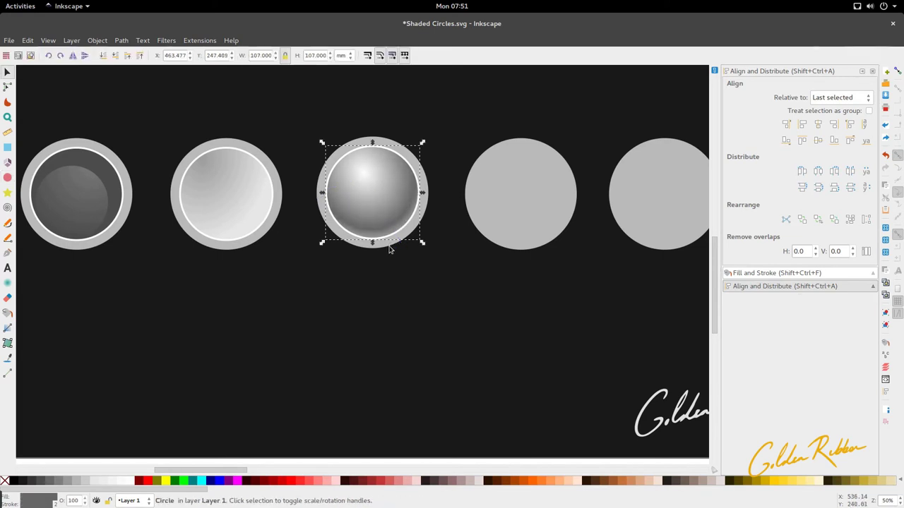
{"action": "key", "text": "5"}
{"action": "left_click", "coordinate": [388, 263]}
{"action": "scroll", "coordinate": [387, 251], "scroll_direction": "down", "scroll_amount": 1}
{"action": "scroll", "coordinate": [384, 216], "scroll_direction": "up", "scroll_amount": 2}
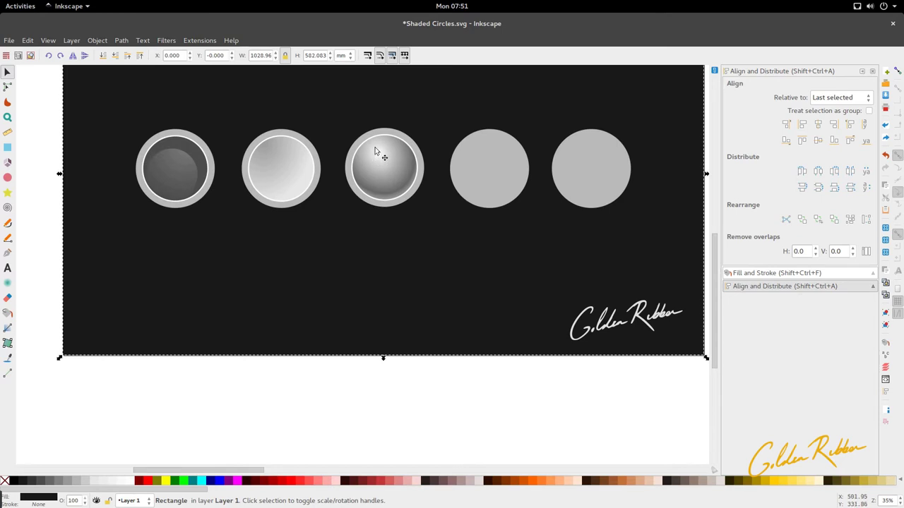
- Select the fourth disc's inner circle and give it a white outline
{"action": "left_click", "coordinate": [495, 159]}
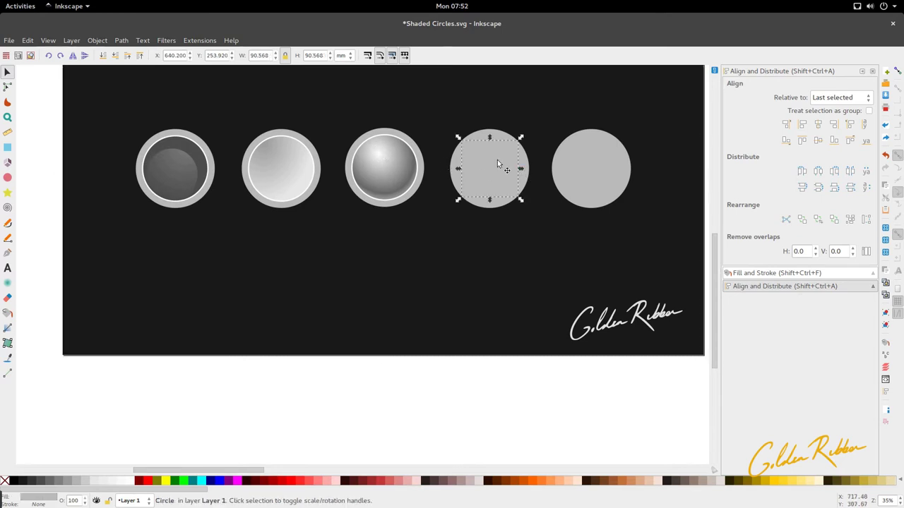
{"action": "scroll", "coordinate": [495, 160], "scroll_direction": "up", "scroll_amount": 2}
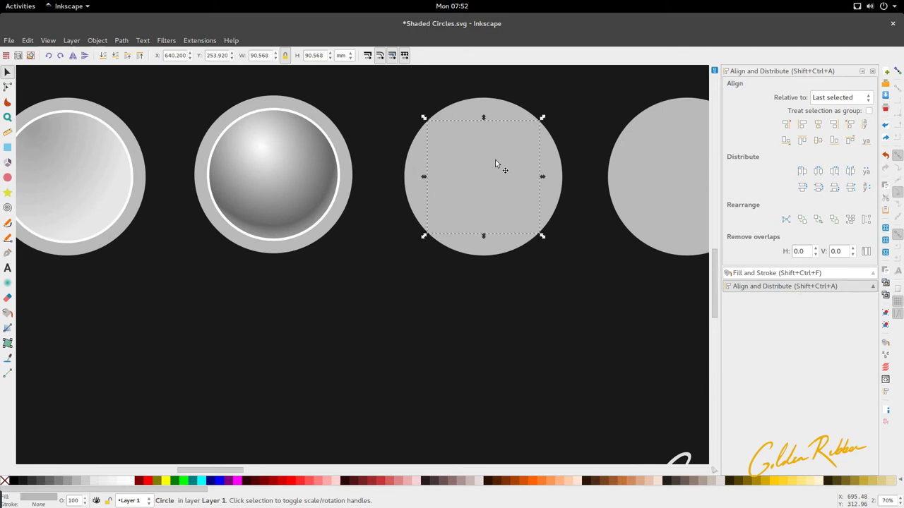
{"action": "scroll", "coordinate": [495, 161], "scroll_direction": "down", "scroll_amount": 1}
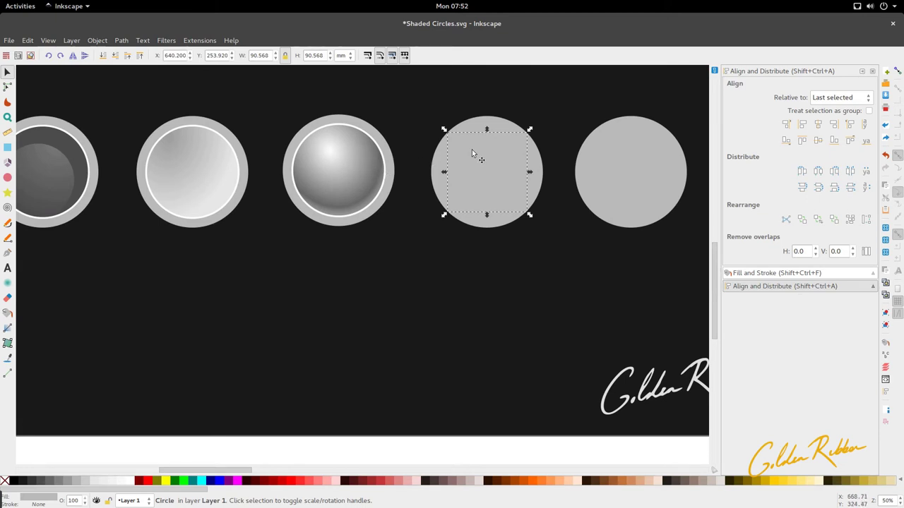
{"action": "left_click", "coordinate": [442, 185], "text": "shift"}
{"action": "left_click", "coordinate": [448, 212]}
{"action": "left_click", "coordinate": [447, 212]}
{"action": "left_click", "coordinate": [130, 481], "text": "shift"}
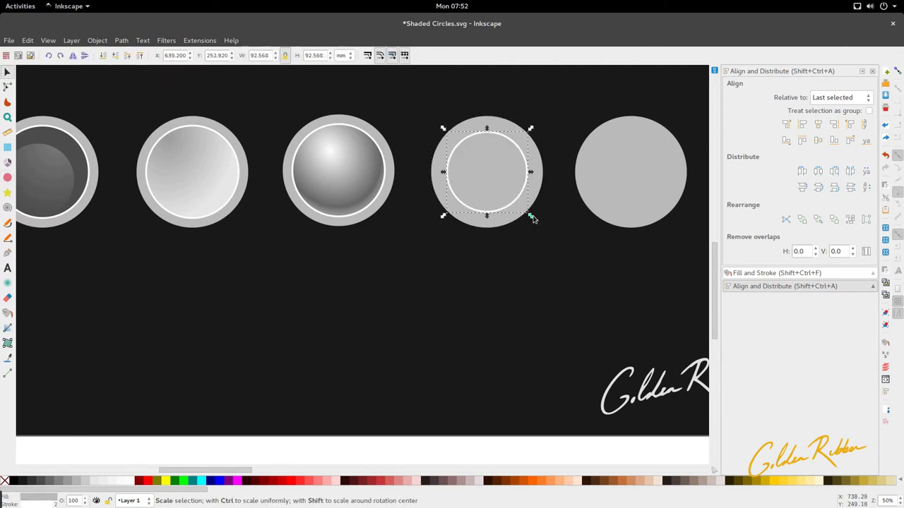
- Set the inner circle's height to 105 mm and centre it on the outer circle
{"action": "double_click", "coordinate": [315, 55]}
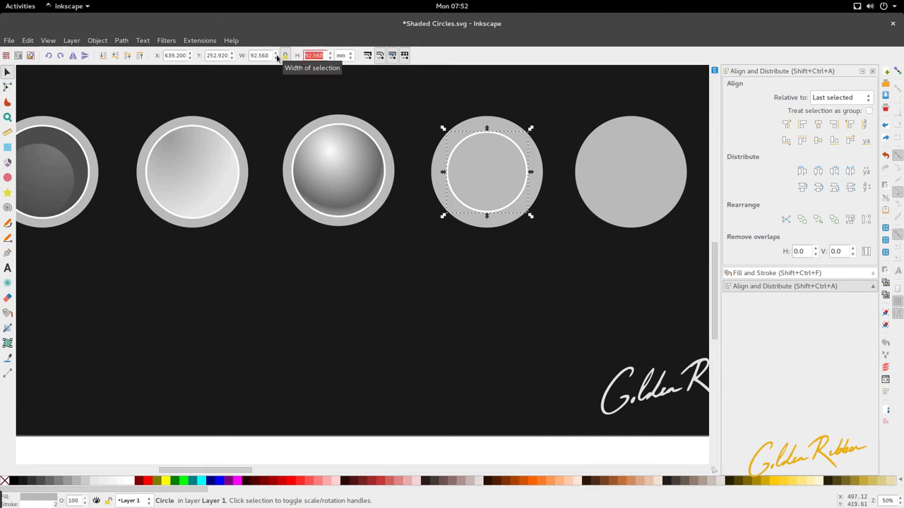
{"action": "type", "text": "105."}
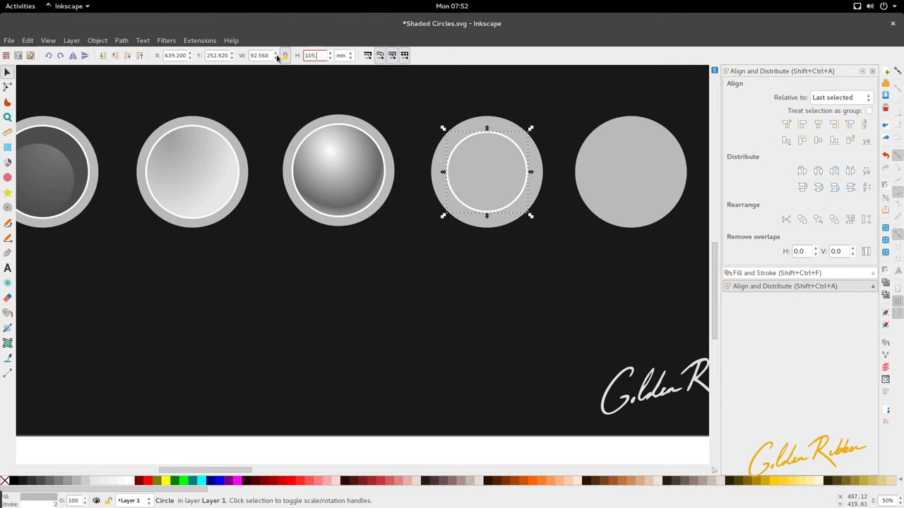
{"action": "key", "text": "Return"}
{"action": "left_click", "coordinate": [475, 228], "text": "shift"}
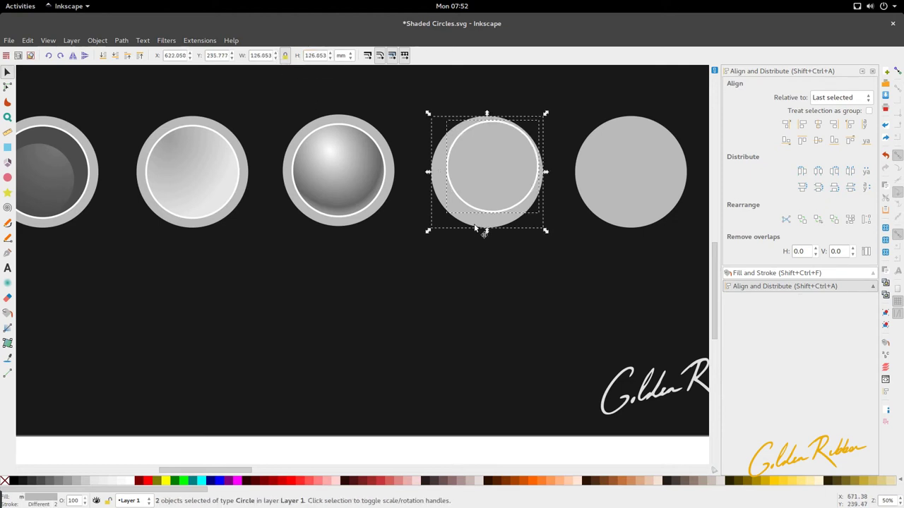
{"action": "left_click", "coordinate": [818, 124]}
{"action": "left_click", "coordinate": [818, 140]}
{"action": "left_click", "coordinate": [526, 282]}
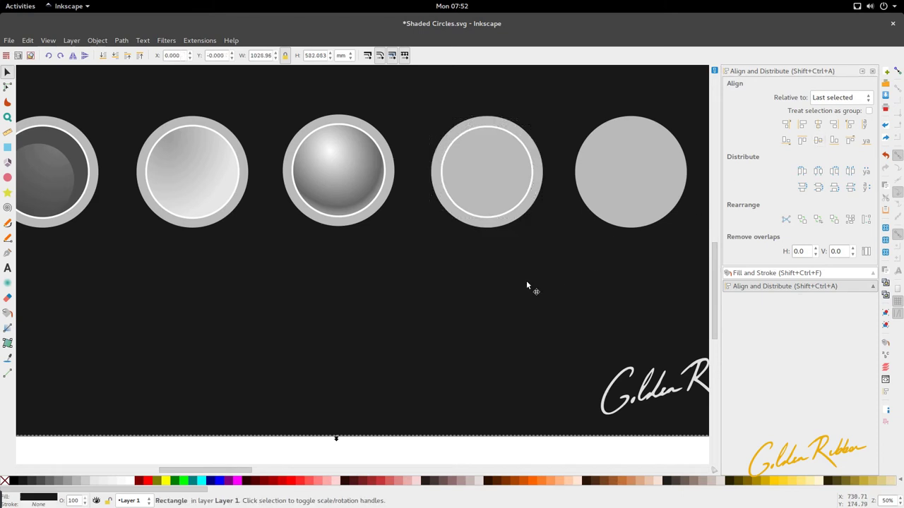
{"action": "left_click", "coordinate": [468, 178]}
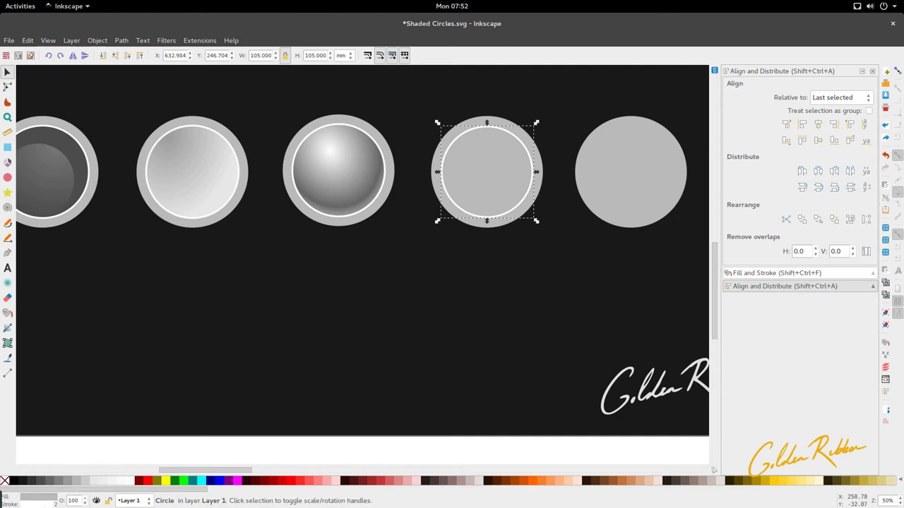
- Fill the inner circle with 40% Gray, then darken it slightly via Lightness
{"action": "key", "text": "d"}
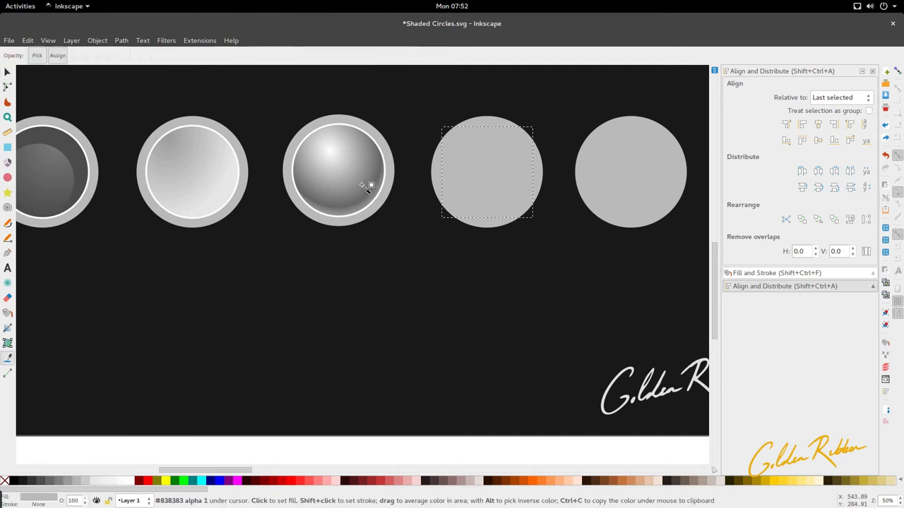
{"action": "left_click", "coordinate": [62, 485]}
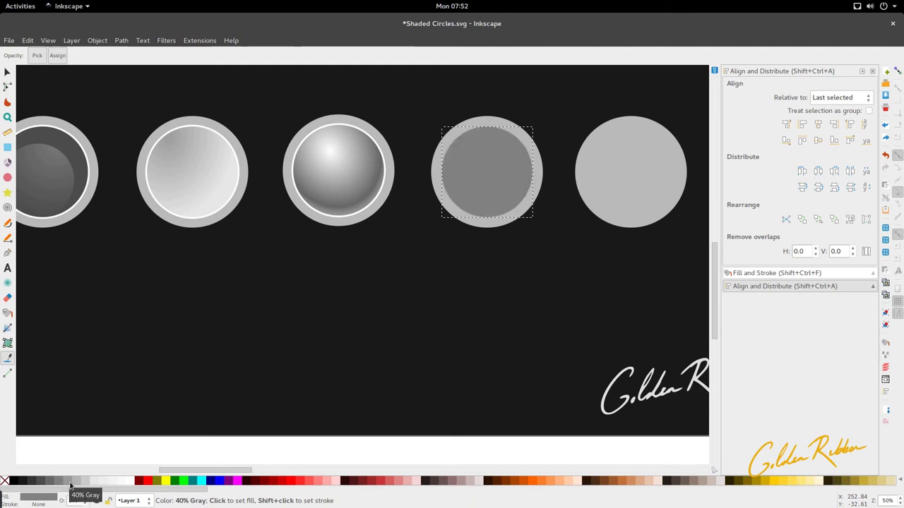
{"action": "left_click", "coordinate": [70, 485]}
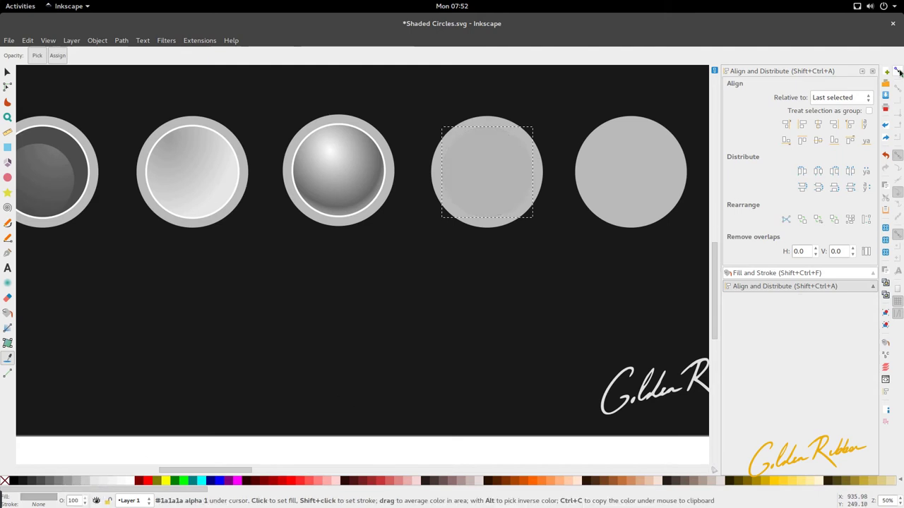
{"action": "key", "text": "shift+ctrl+f"}
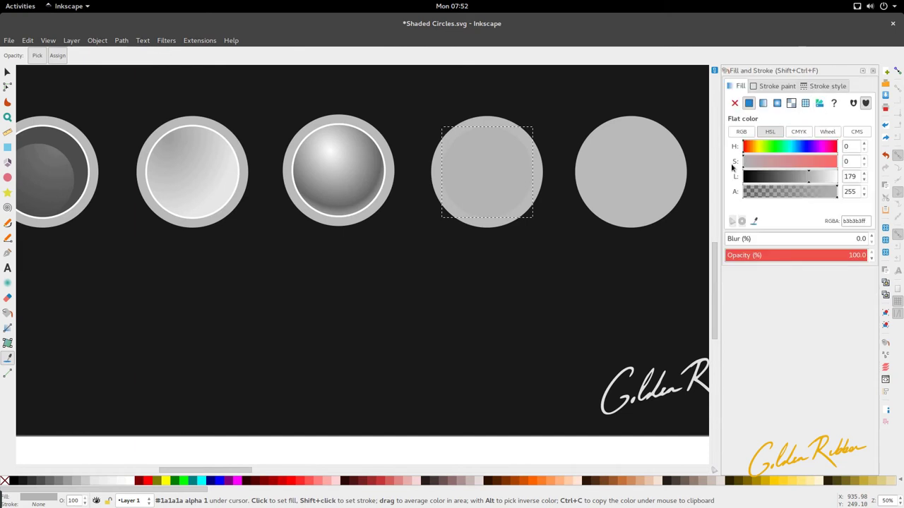
{"action": "left_click", "coordinate": [804, 180]}
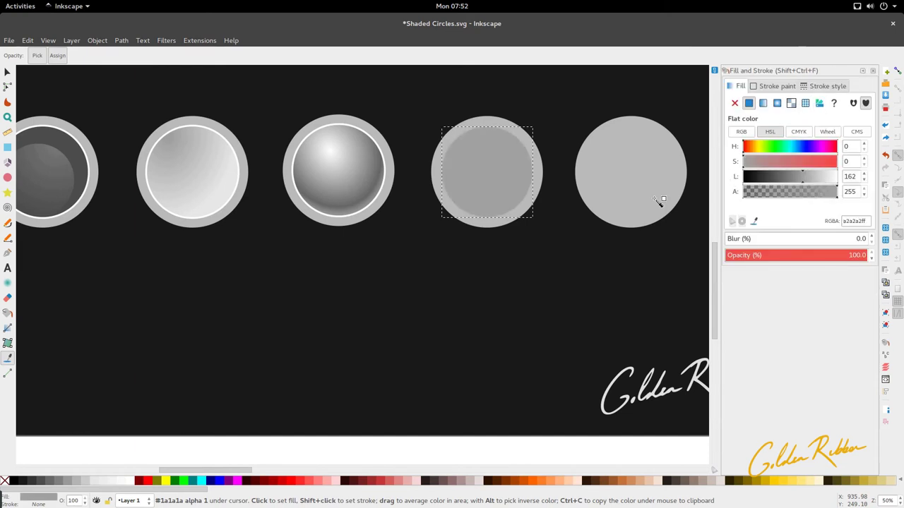
{"action": "key", "text": "s"}
- Fill the circle with light pink #E9AFAF and nudge it slightly upward
{"action": "scroll", "coordinate": [513, 190], "scroll_direction": "up", "scroll_amount": 2, "text": "ctrl"}
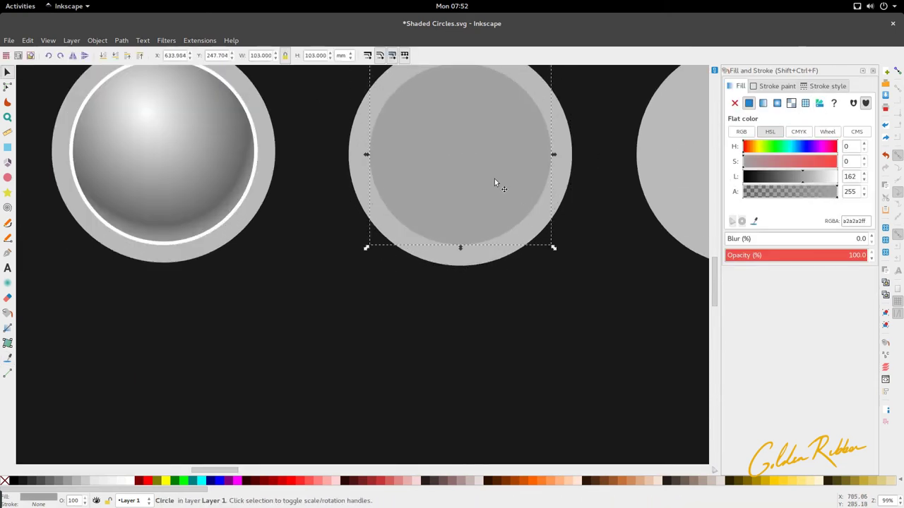
{"action": "scroll", "coordinate": [494, 182], "scroll_direction": "up", "scroll_amount": 4}
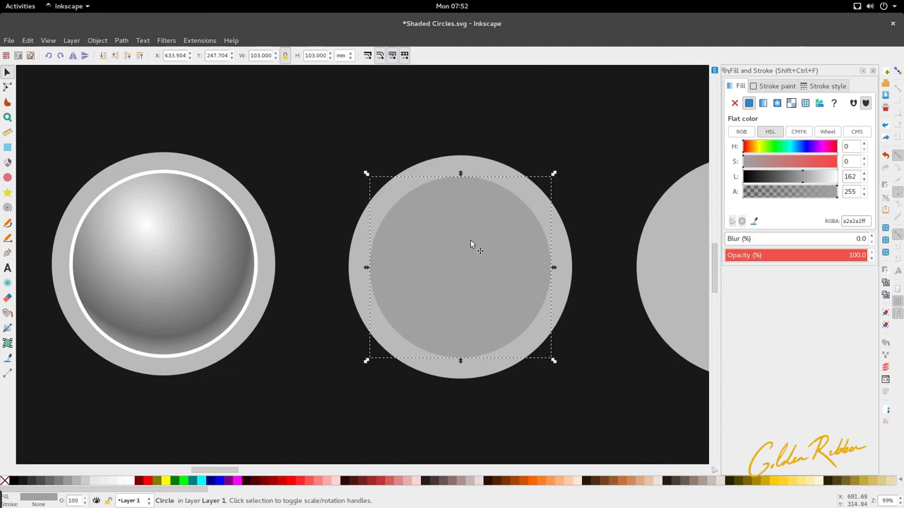
{"action": "left_click_drag", "start_coordinate": [469, 242], "coordinate": [469, 237]}
{"action": "key", "text": "ctrl+z"}
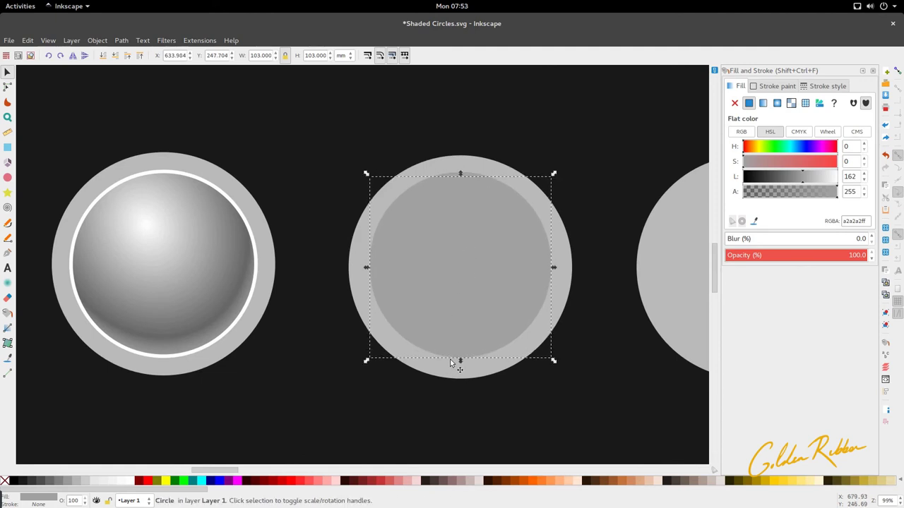
{"action": "left_click", "coordinate": [406, 486]}
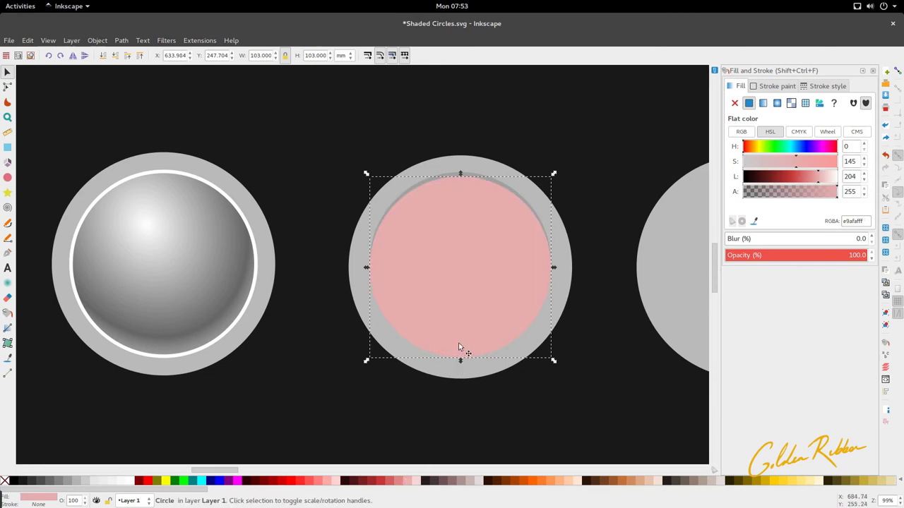
{"action": "scroll", "coordinate": [464, 177], "scroll_direction": "up", "scroll_amount": 2}
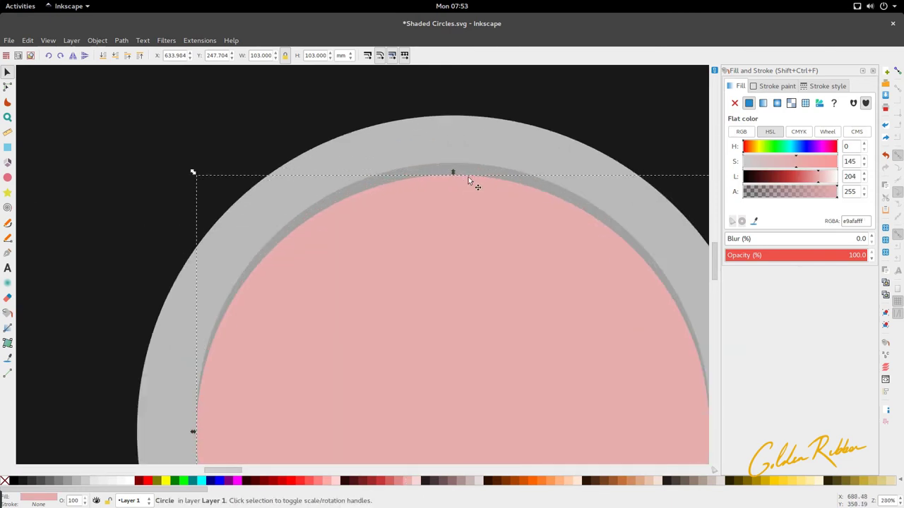
{"action": "key", "text": "Up"}
- Subtract the pink circle from the grey one with Path > Difference, leaving a crescent arc
{"action": "left_click", "coordinate": [479, 164], "text": "shift"}
{"action": "left_click", "coordinate": [115, 42]}
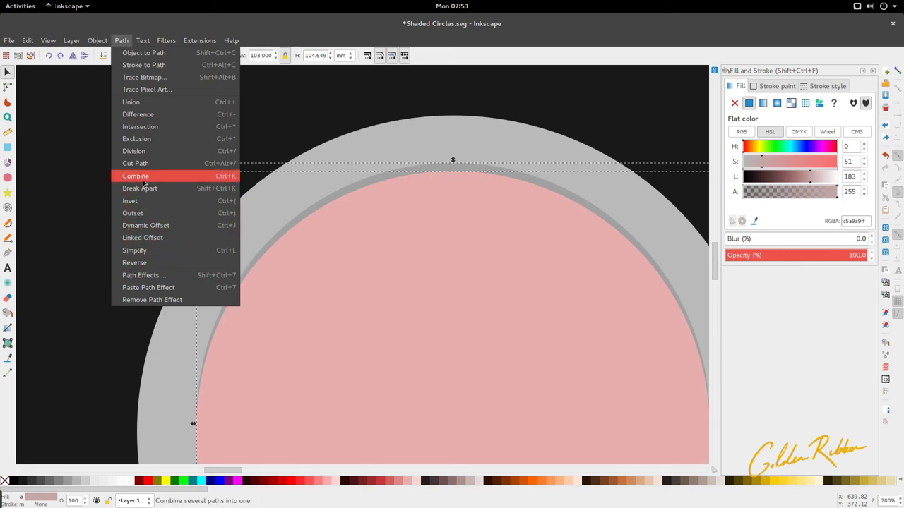
{"action": "left_click", "coordinate": [138, 115]}
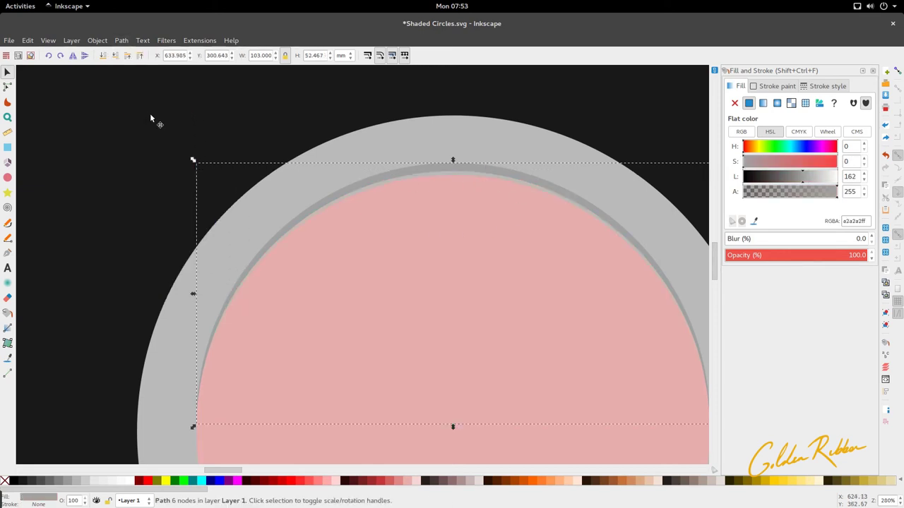
- Check the result by temporarily moving the arc and pink circle aside, undoing each move
{"action": "scroll", "coordinate": [353, 98], "scroll_direction": "down", "scroll_amount": 4}
{"action": "left_click_drag", "start_coordinate": [380, 125], "coordinate": [471, 129]}
{"action": "key", "text": "ctrl+z"}
{"action": "scroll", "coordinate": [384, 155], "scroll_direction": "up", "scroll_amount": 2}
{"action": "left_click_drag", "start_coordinate": [384, 156], "coordinate": [373, 264]}
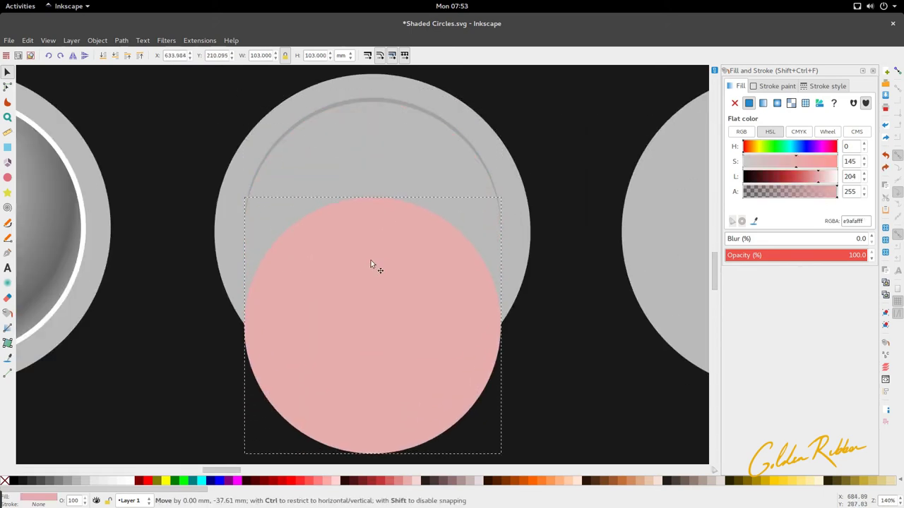
{"action": "key", "text": "ctrl+z"}
{"action": "scroll", "coordinate": [375, 219], "scroll_direction": "down", "scroll_amount": 3}
- Recolour the pink circle to grey a0a0a0 with the Dropper
{"action": "key", "text": "d"}
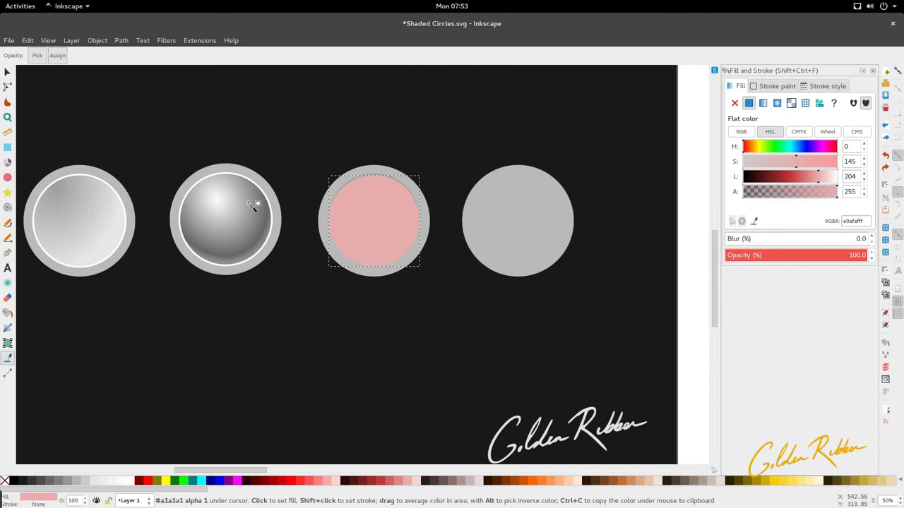
{"action": "left_click", "coordinate": [250, 207]}
{"action": "key", "text": "s"}
{"action": "scroll", "coordinate": [373, 199], "scroll_direction": "up", "scroll_amount": 3}
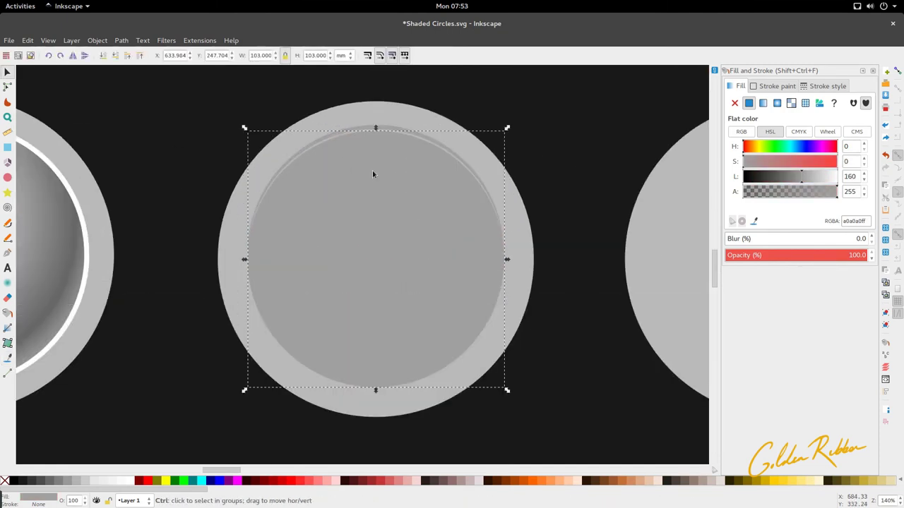
- Shift the crescent arc slightly along the top rim of the disc
{"action": "left_click", "coordinate": [387, 127], "text": "ctrl"}
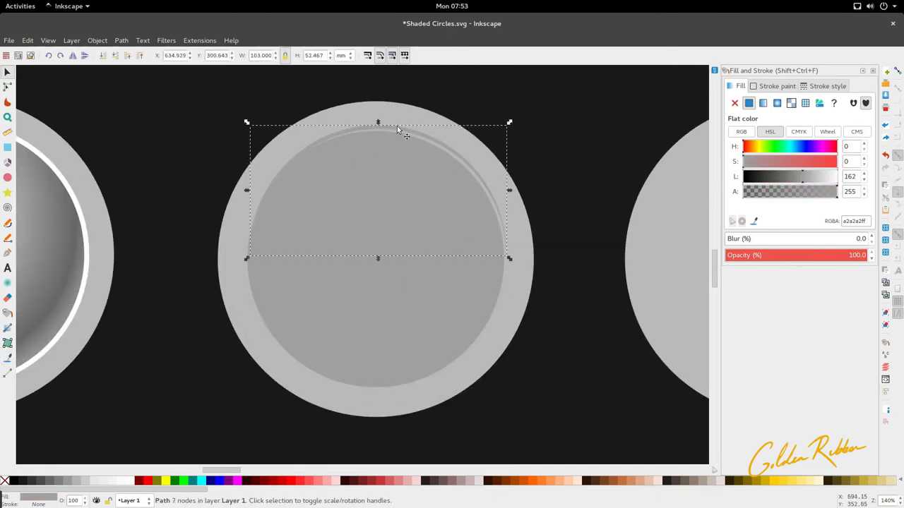
{"action": "left_click", "coordinate": [397, 126]}
{"action": "left_click_drag", "start_coordinate": [397, 127], "coordinate": [399, 132]}
{"action": "scroll", "coordinate": [409, 182], "scroll_direction": "down", "scroll_amount": 3}
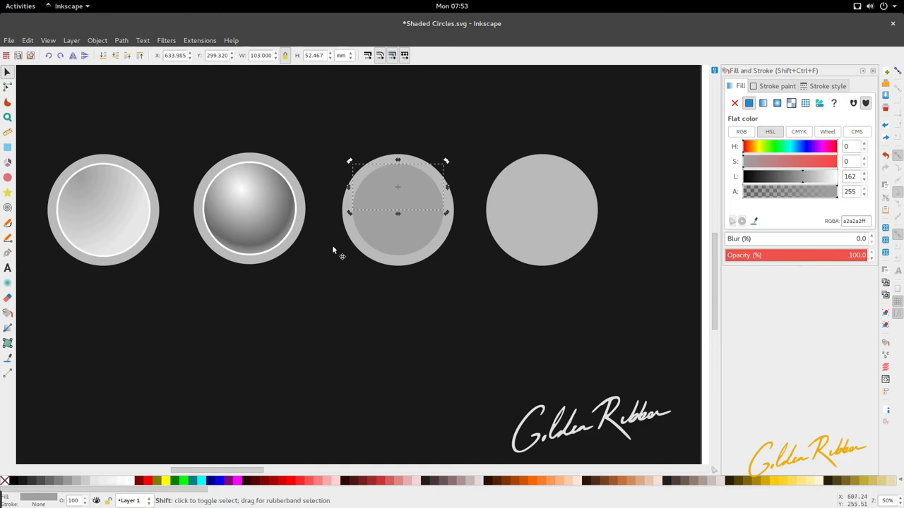
- Give the top arc a darker grey sampled from the sphere
{"action": "scroll", "coordinate": [393, 175], "scroll_direction": "up", "scroll_amount": 1}
{"action": "key", "text": "d"}
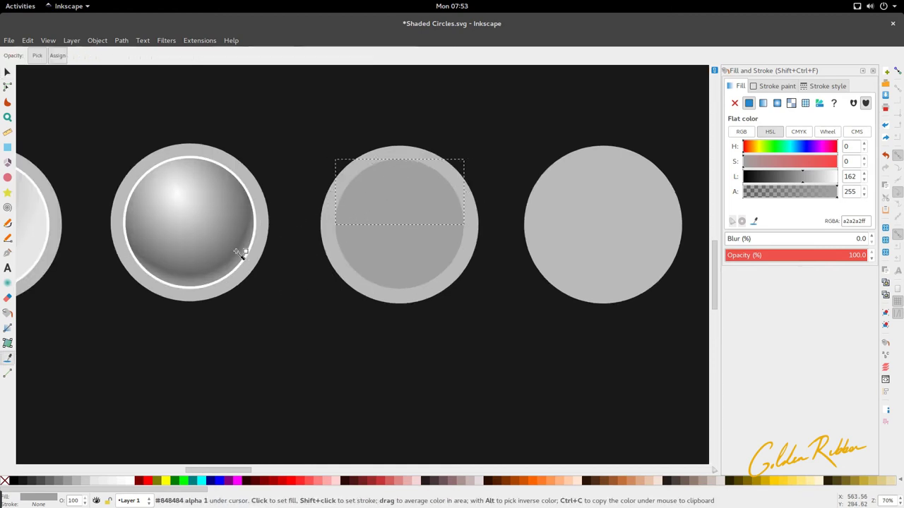
{"action": "left_click", "coordinate": [212, 264]}
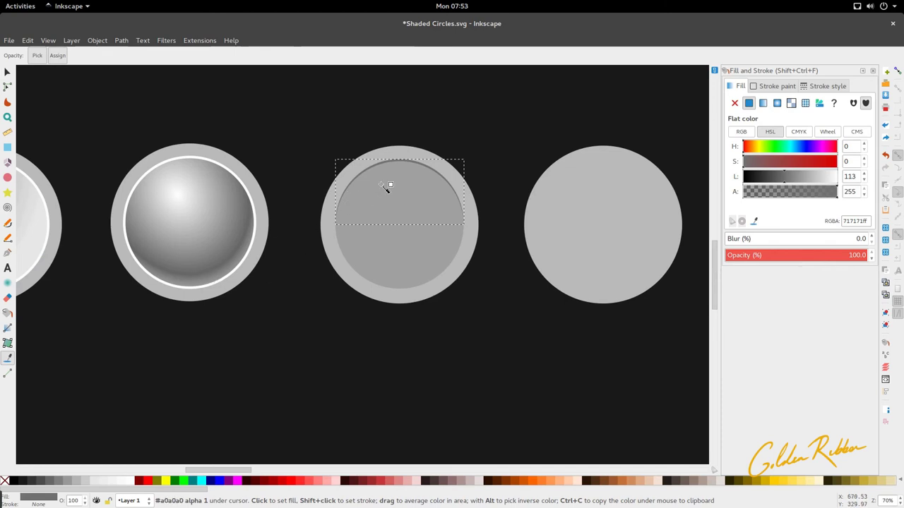
{"action": "key", "text": "s"}
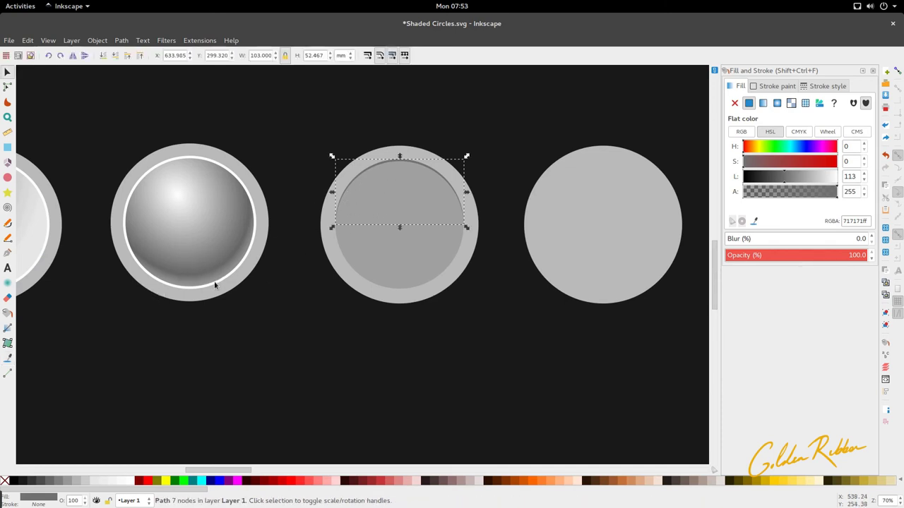
- Duplicate the arc, flip the copy vertically and place it at the disc's bottom edge
{"action": "key", "text": "ctrl+d"}
{"action": "left_click_drag", "start_coordinate": [410, 165], "coordinate": [414, 212]}
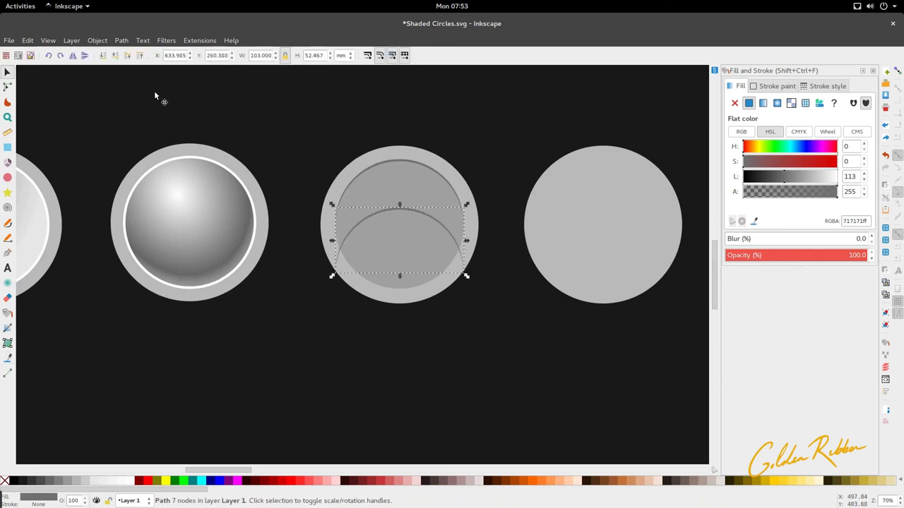
{"action": "left_click", "coordinate": [83, 56]}
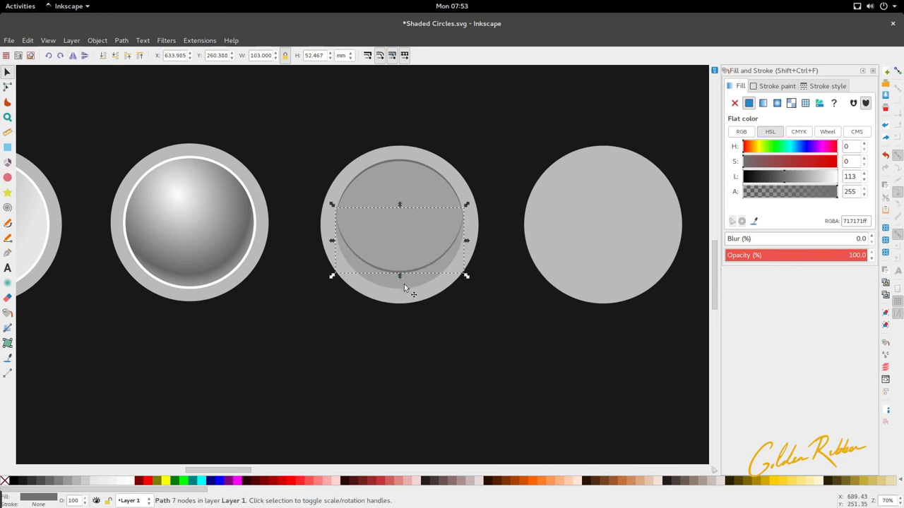
{"action": "scroll", "coordinate": [404, 283], "scroll_direction": "up", "scroll_amount": 2}
{"action": "left_click_drag", "start_coordinate": [411, 259], "coordinate": [409, 289]}
{"action": "scroll", "coordinate": [409, 289], "scroll_direction": "down", "scroll_amount": 3}
- Colour the lower arc white using the Dropper on the second ring
{"action": "key", "text": "d"}
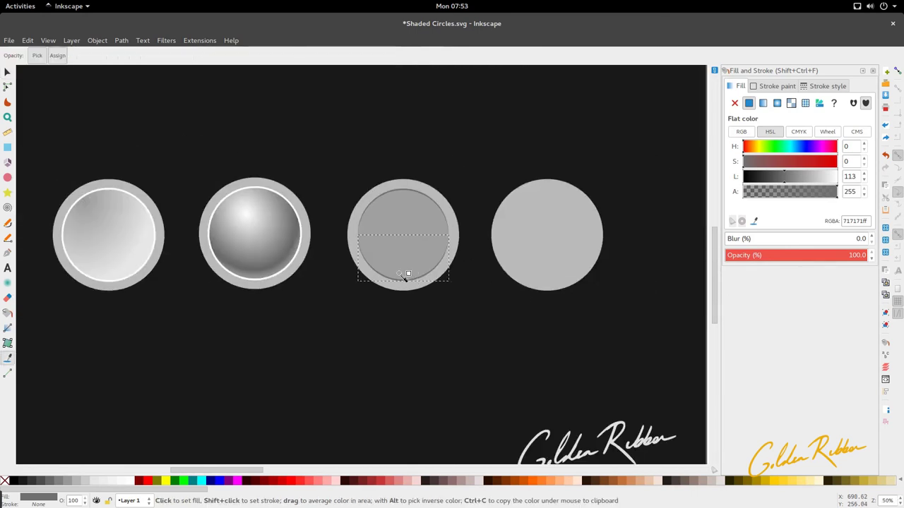
{"action": "scroll", "coordinate": [280, 268], "scroll_direction": "up", "scroll_amount": 3}
{"action": "left_click", "coordinate": [329, 252]}
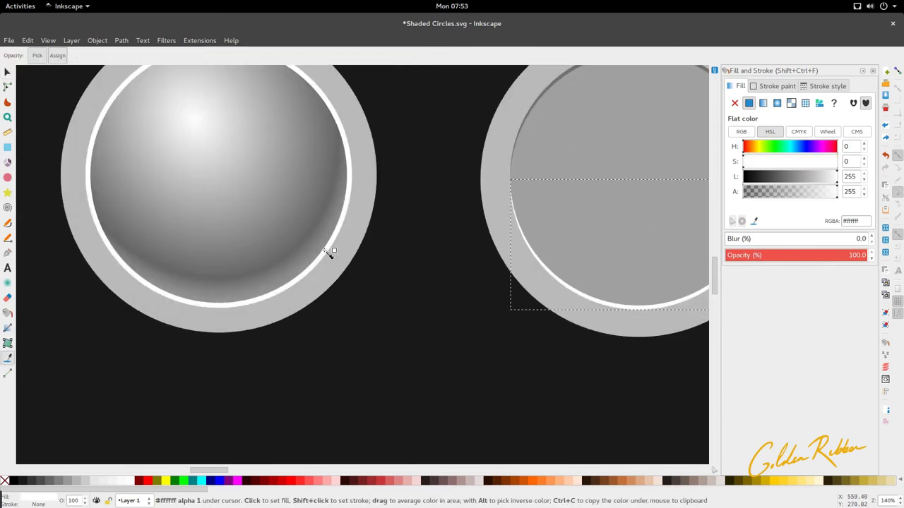
{"action": "scroll", "coordinate": [332, 250], "scroll_direction": "down", "scroll_amount": 3}
{"action": "key", "text": "s"}
- Deselect the arc and select the fourth button's inner grey disc
{"action": "left_click", "coordinate": [362, 295]}
{"action": "scroll", "coordinate": [365, 269], "scroll_direction": "down", "scroll_amount": 1}
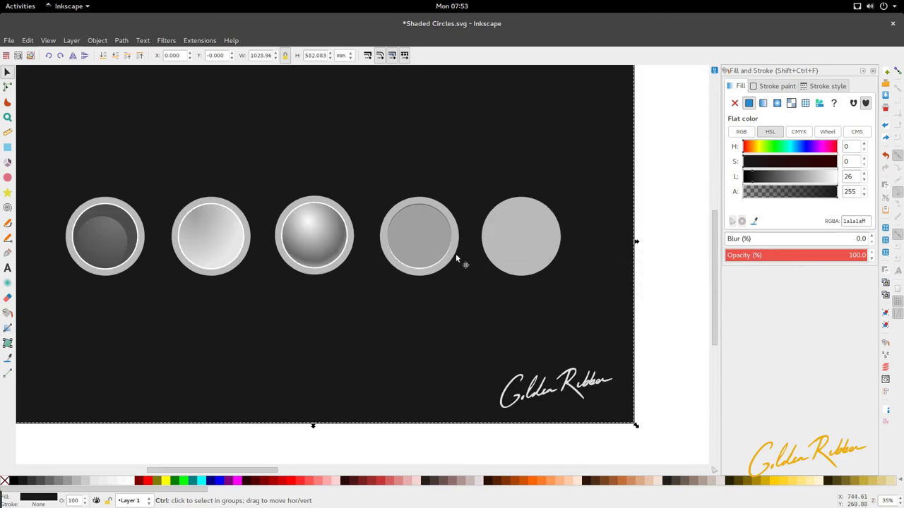
{"action": "scroll", "coordinate": [456, 253], "scroll_direction": "up", "scroll_amount": 2}
{"action": "scroll", "coordinate": [331, 284], "scroll_direction": "up", "scroll_amount": 1}
{"action": "left_click", "coordinate": [359, 249], "text": "ctrl"}
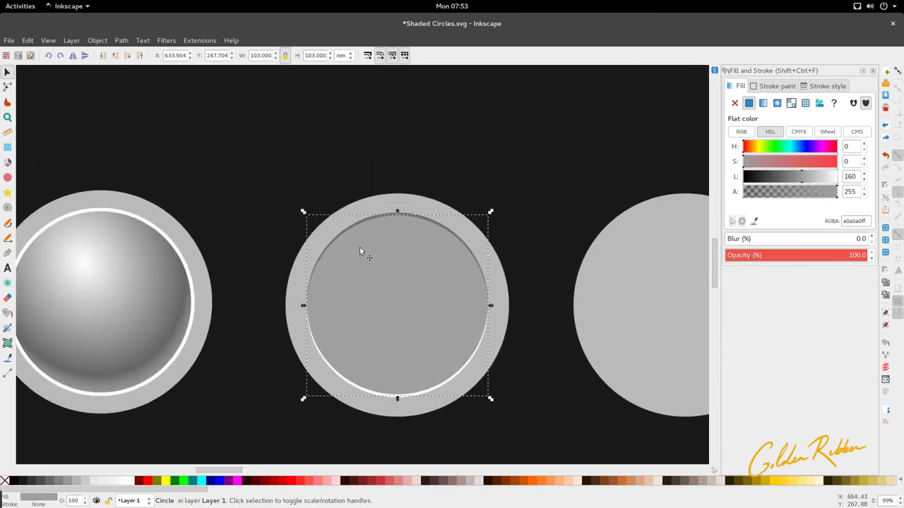
{"action": "scroll", "coordinate": [363, 257], "scroll_direction": "down", "scroll_amount": 2}
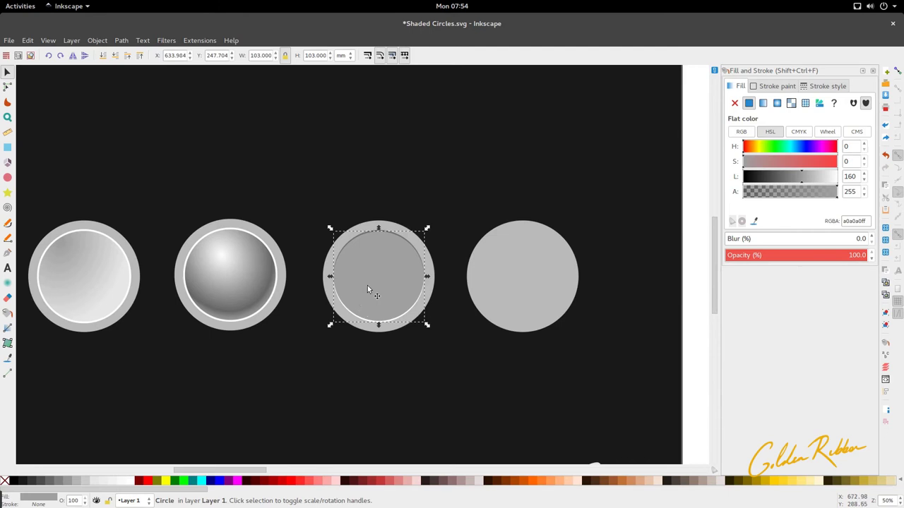
- Double-click the fourth inner disc, then deselect it
{"action": "double_click", "coordinate": [367, 286]}
{"action": "key", "text": "s"}
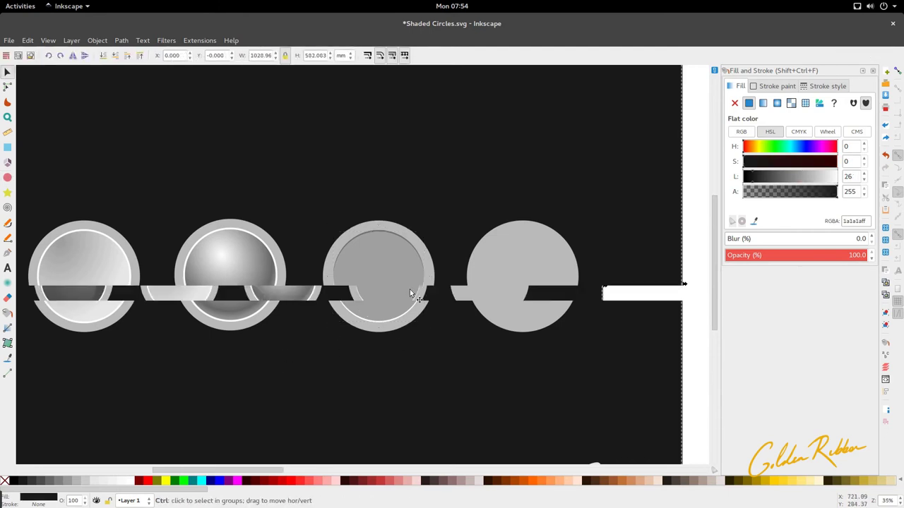
{"action": "left_click", "coordinate": [379, 375]}
{"action": "scroll", "coordinate": [408, 292], "scroll_direction": "down", "scroll_amount": 1}
{"action": "scroll", "coordinate": [410, 292], "scroll_direction": "up", "scroll_amount": 3}
- Drag a first gradient up the inner disc from its bottom edge, then deselect
{"action": "double_click", "coordinate": [367, 300]}
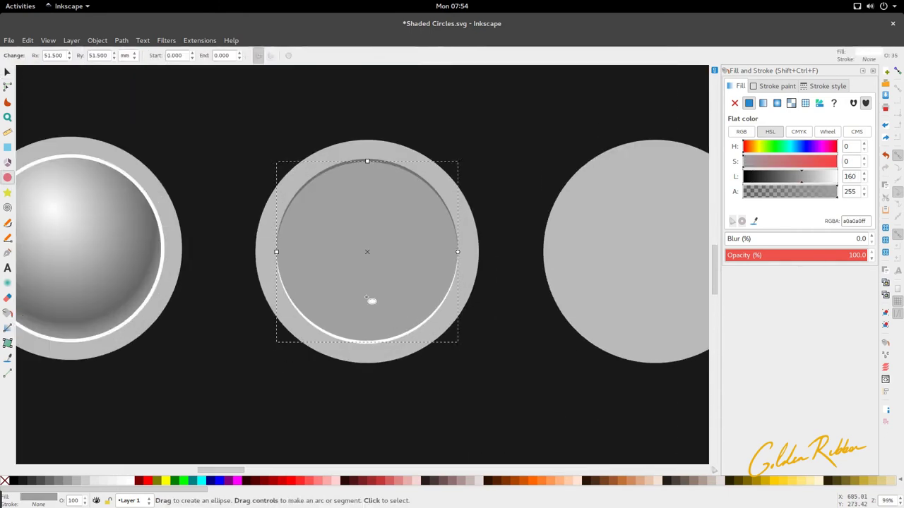
{"action": "key", "text": "g"}
{"action": "left_click_drag", "start_coordinate": [365, 321], "coordinate": [364, 216]}
{"action": "key", "text": "s"}
{"action": "scroll", "coordinate": [336, 293], "scroll_direction": "down", "scroll_amount": 3}
{"action": "left_click", "coordinate": [339, 282]}
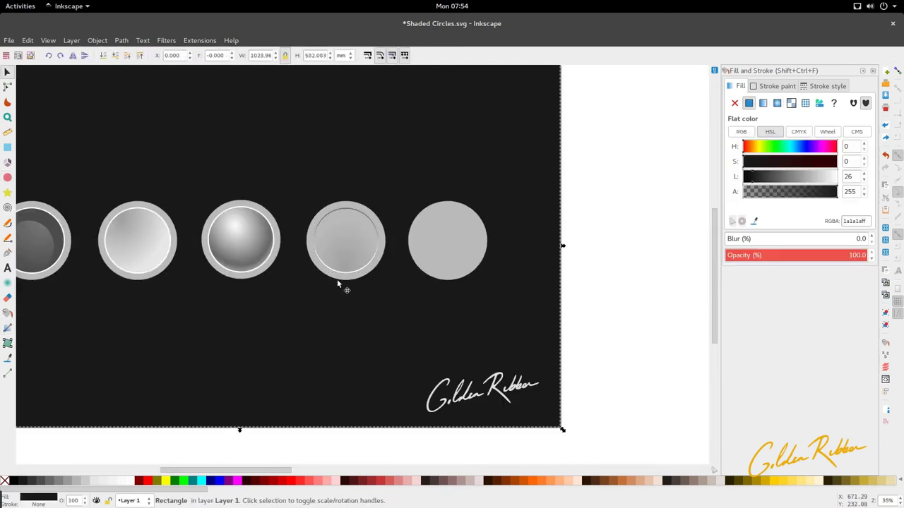
{"action": "scroll", "coordinate": [338, 280], "scroll_direction": "up", "scroll_amount": 2}
- Reselect the inner disc and shade it with a vertical linear gradient dragged upward
{"action": "double_click", "coordinate": [346, 232]}
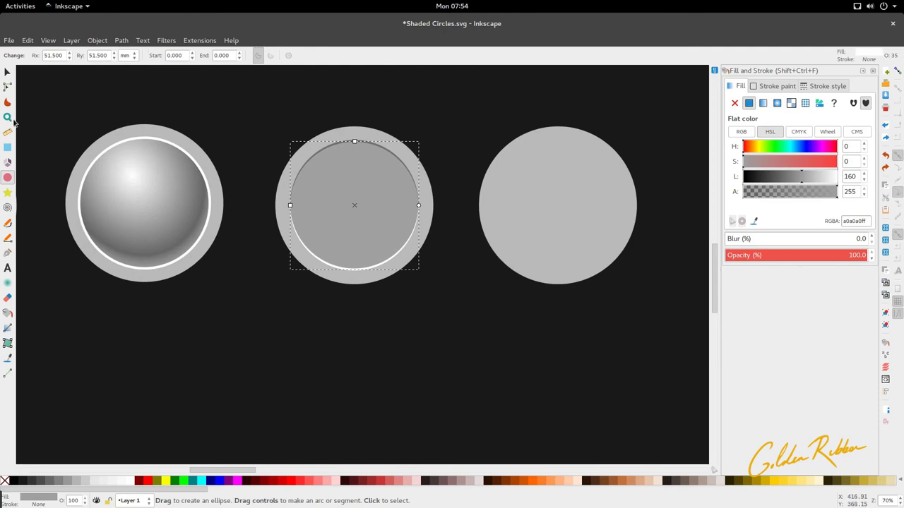
{"action": "left_click", "coordinate": [7, 328]}
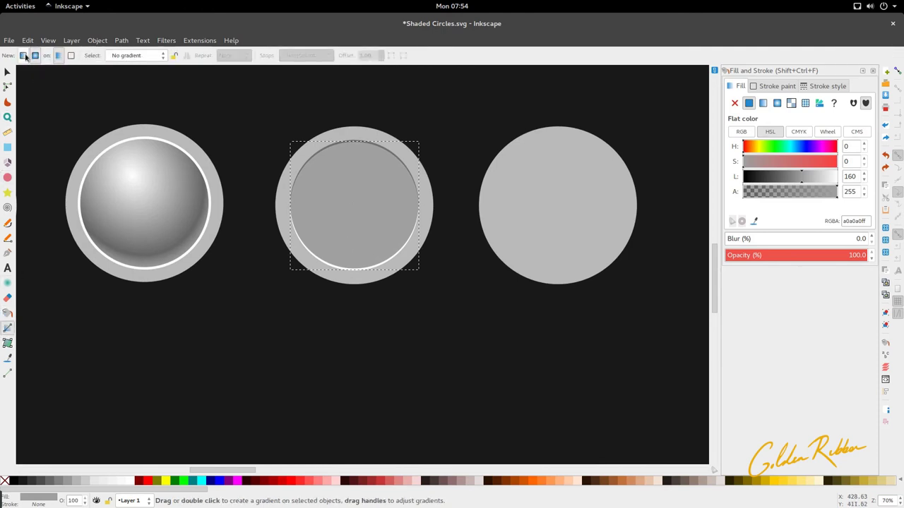
{"action": "left_click_drag", "start_coordinate": [356, 250], "coordinate": [355, 162]}
{"action": "key", "text": "s"}
{"action": "left_click", "coordinate": [293, 328]}
{"action": "scroll", "coordinate": [322, 257], "scroll_direction": "down", "scroll_amount": 3}
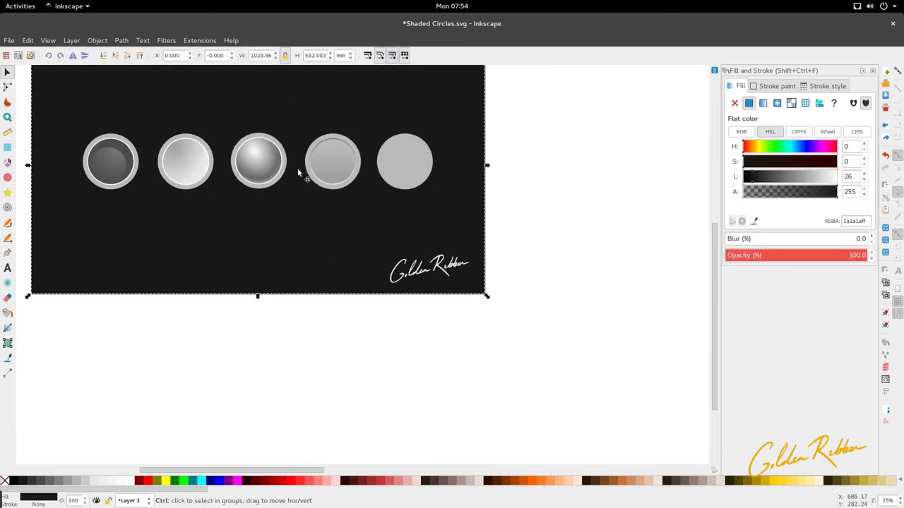
{"action": "scroll", "coordinate": [297, 169], "scroll_direction": "up", "scroll_amount": 2}
{"action": "scroll", "coordinate": [315, 211], "scroll_direction": "down", "scroll_amount": 2}
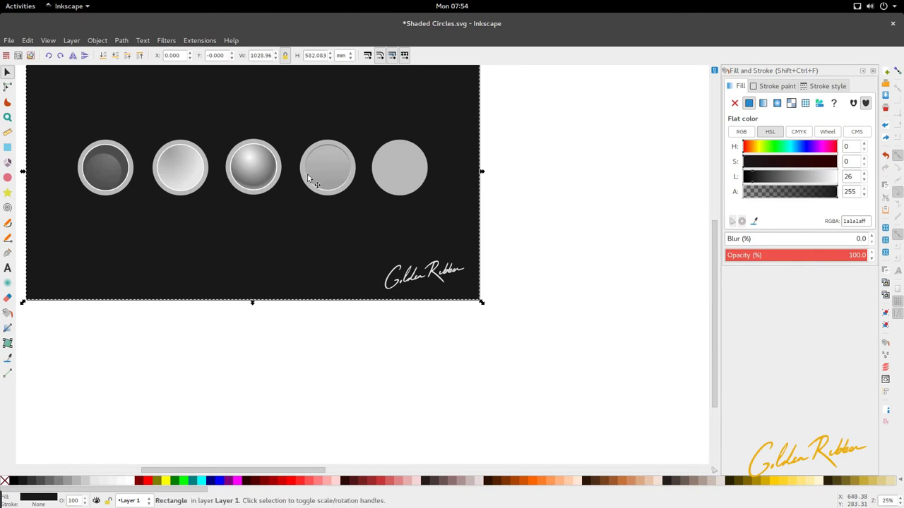
- Select the plain fifth circle, then clear the selection
{"action": "scroll", "coordinate": [369, 174], "scroll_direction": "up", "scroll_amount": 2}
{"action": "left_click", "coordinate": [406, 185]}
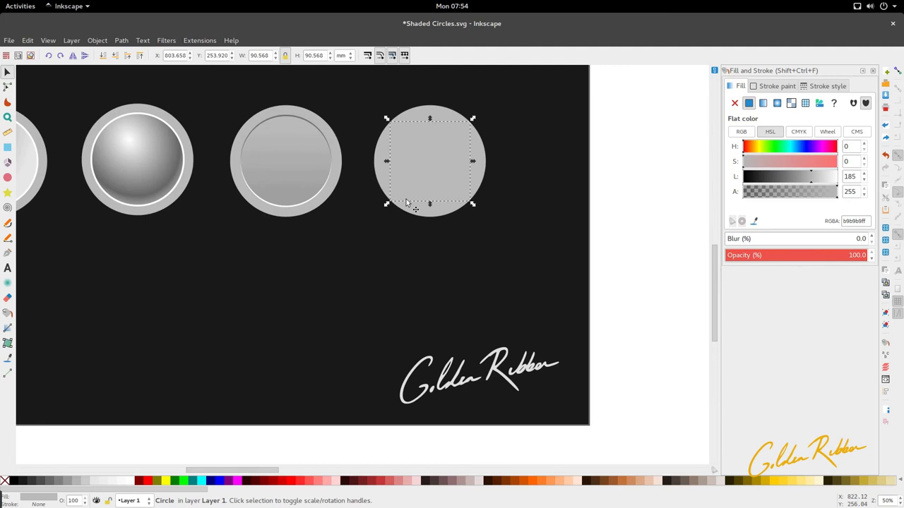
{"action": "left_click", "coordinate": [428, 168]}
{"action": "key", "text": "Escape"}
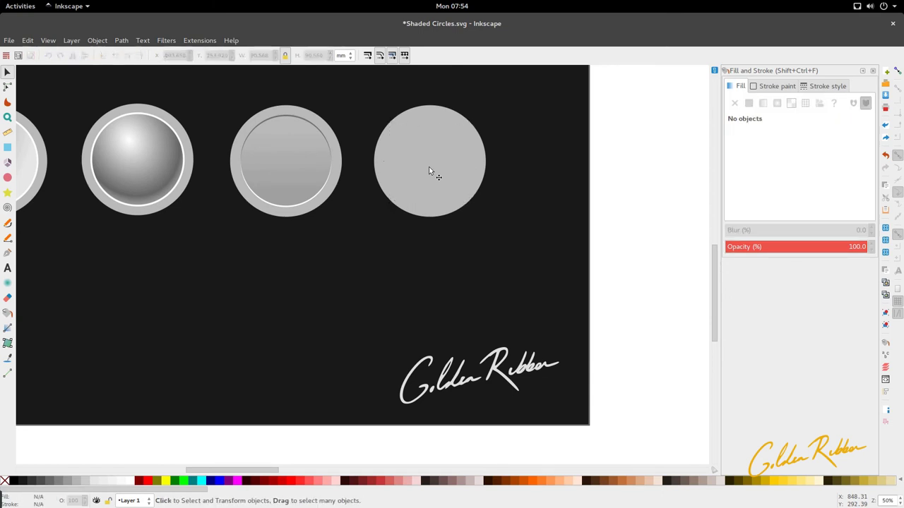
- Centre the fourth button's shaded inner disc on the fifth circle with Align and Distribute
{"action": "left_click", "coordinate": [310, 158]}
{"action": "left_click", "coordinate": [450, 164], "text": "shift"}
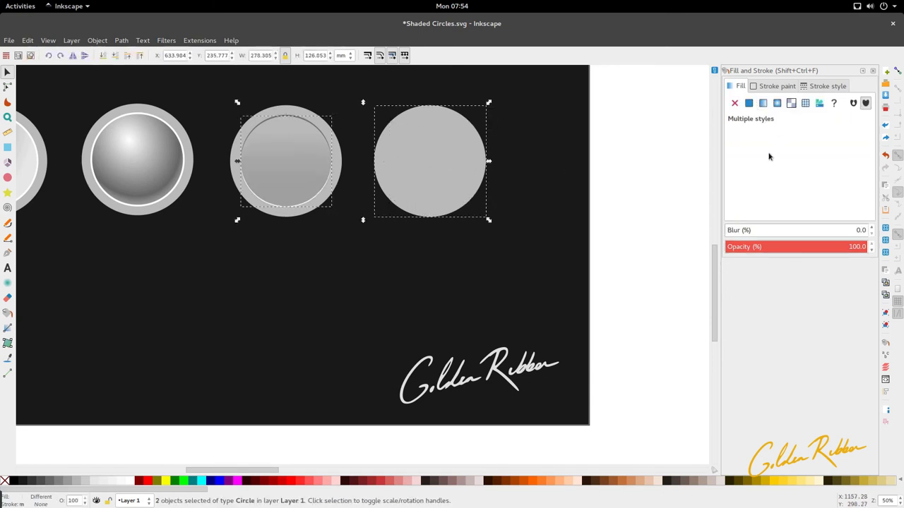
{"action": "key", "text": "ctrl+shift+a"}
{"action": "left_click", "coordinate": [818, 123]}
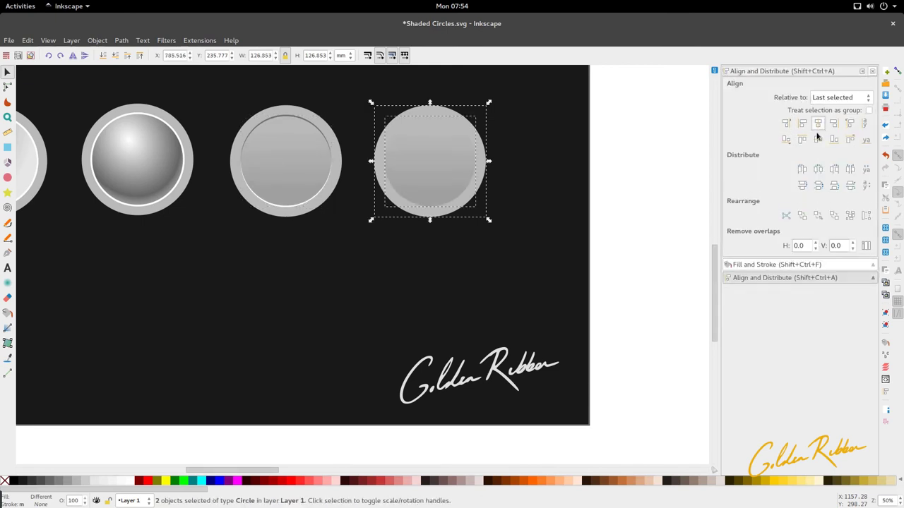
{"action": "left_click", "coordinate": [528, 257]}
- Fill the disc inside the fifth circle with light grey #e6e6e6 using the Dropper
{"action": "left_click", "coordinate": [416, 191]}
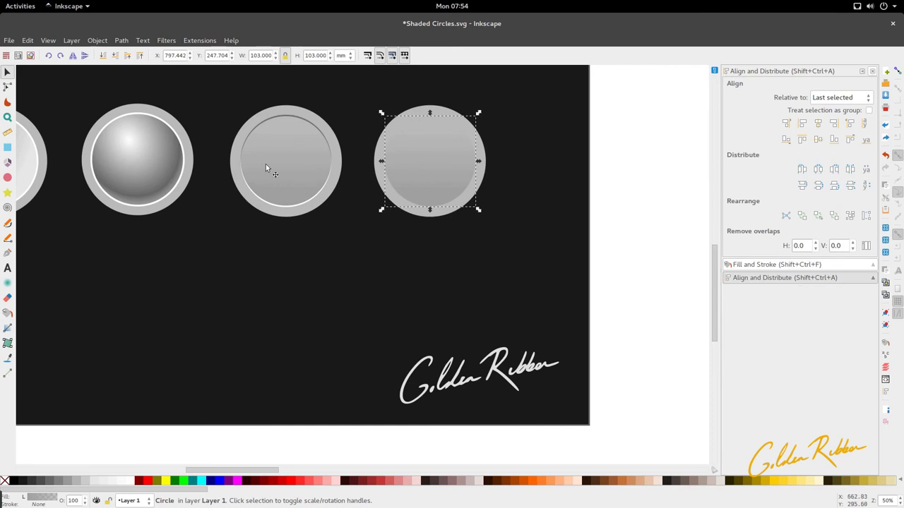
{"action": "key", "text": "d"}
{"action": "left_click", "coordinate": [26, 164]}
{"action": "key", "text": "s"}
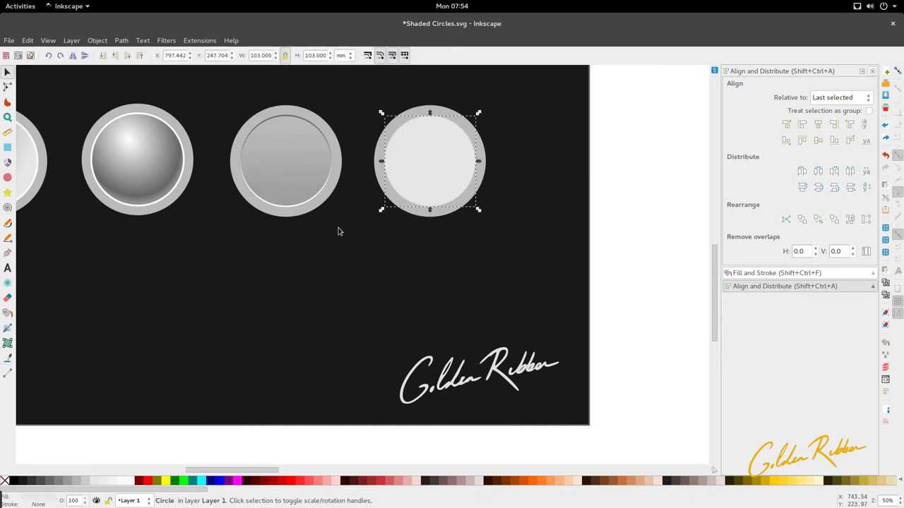
{"action": "left_click", "coordinate": [339, 233]}
{"action": "left_click", "coordinate": [405, 191]}
- Move the top arc from the fourth button onto the fifth circle's top edge
{"action": "left_click", "coordinate": [300, 131]}
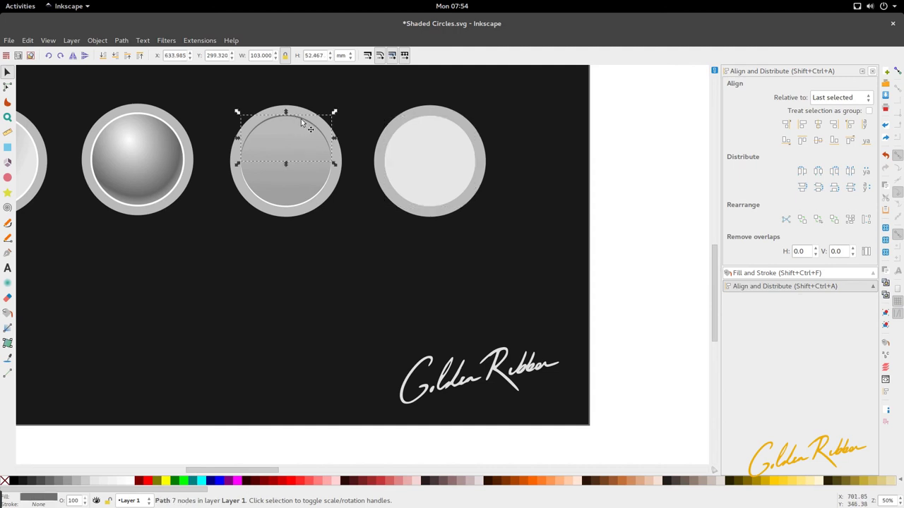
{"action": "left_click", "coordinate": [302, 122]}
{"action": "left_click_drag", "start_coordinate": [303, 122], "coordinate": [447, 143]}
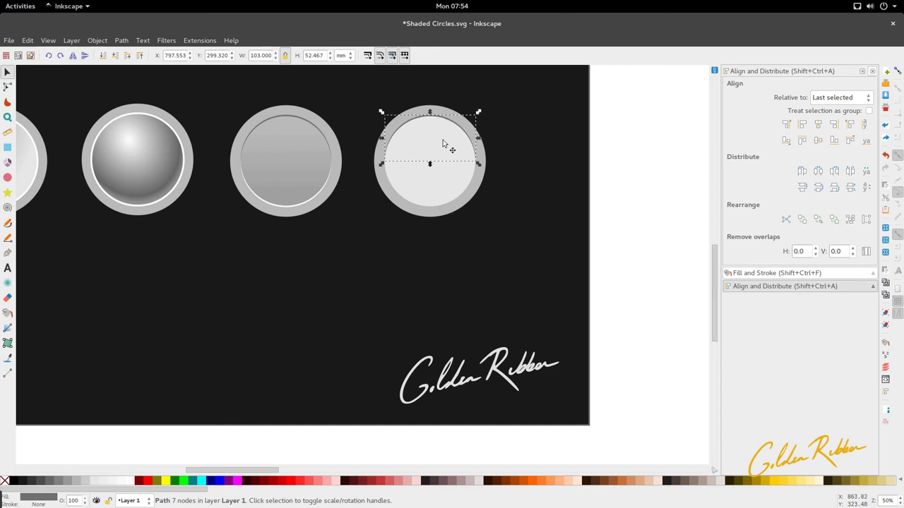
{"action": "key", "text": "d"}
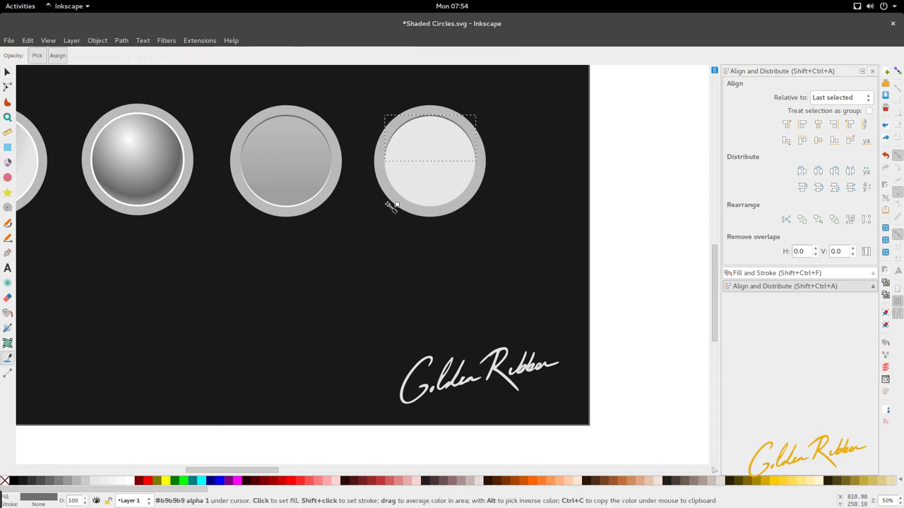
{"action": "key", "text": "s"}
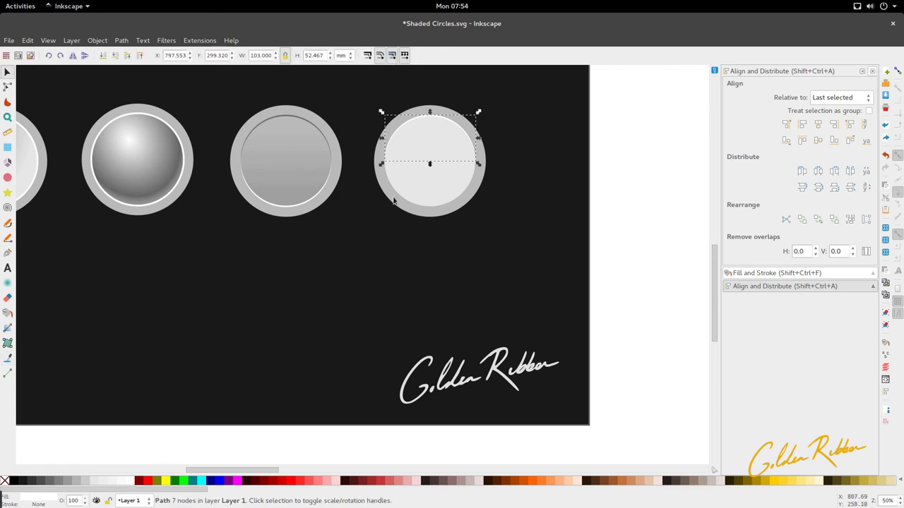
- Nudge the arc slightly right to centre it, then reselect the fifth circle's inner disc
{"action": "key", "text": "e"}
{"action": "left_click", "coordinate": [423, 174]}
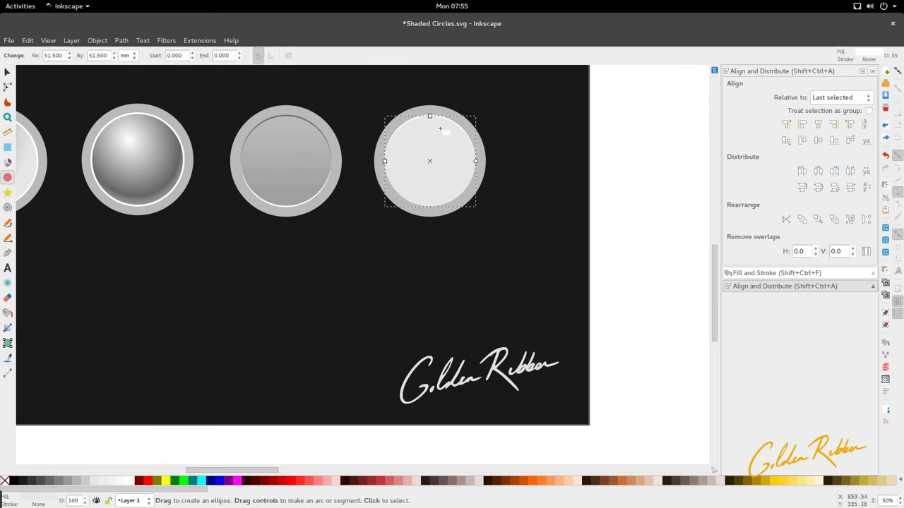
{"action": "key", "text": "s"}
{"action": "left_click", "coordinate": [443, 127]}
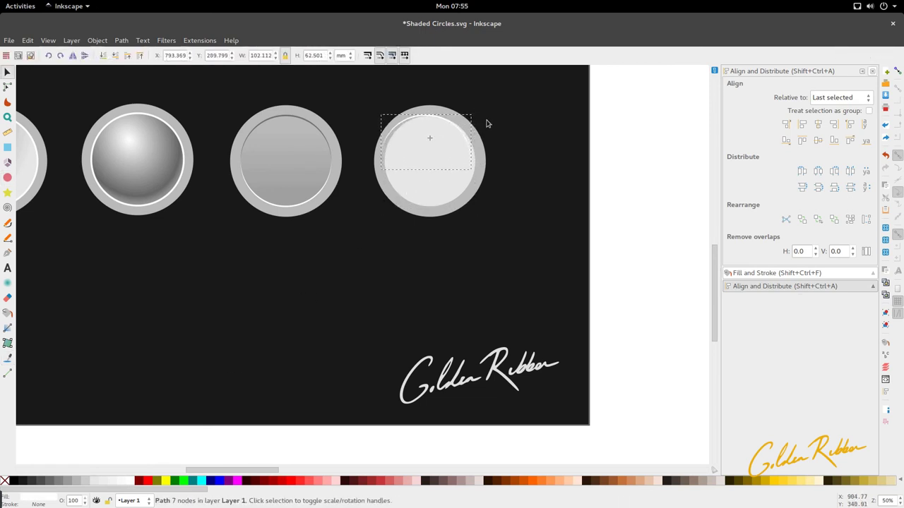
{"action": "left_click", "coordinate": [469, 142]}
{"action": "left_click_drag", "start_coordinate": [468, 141], "coordinate": [475, 142]}
{"action": "left_click", "coordinate": [515, 174]}
{"action": "key", "text": "e"}
{"action": "left_click", "coordinate": [420, 165]}
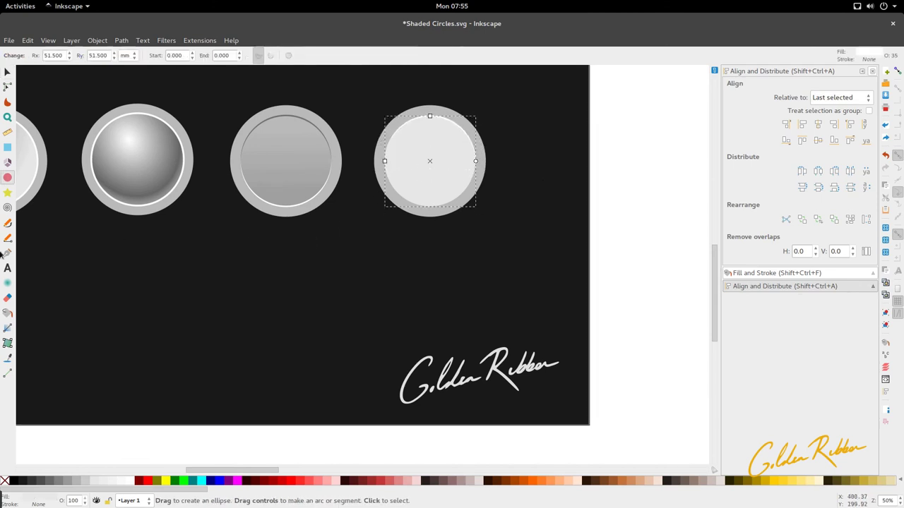
- Shade the fifth circle's light inner disc with a diagonal linear gradient
{"action": "left_click", "coordinate": [7, 327]}
{"action": "left_click_drag", "start_coordinate": [445, 130], "coordinate": [408, 196]}
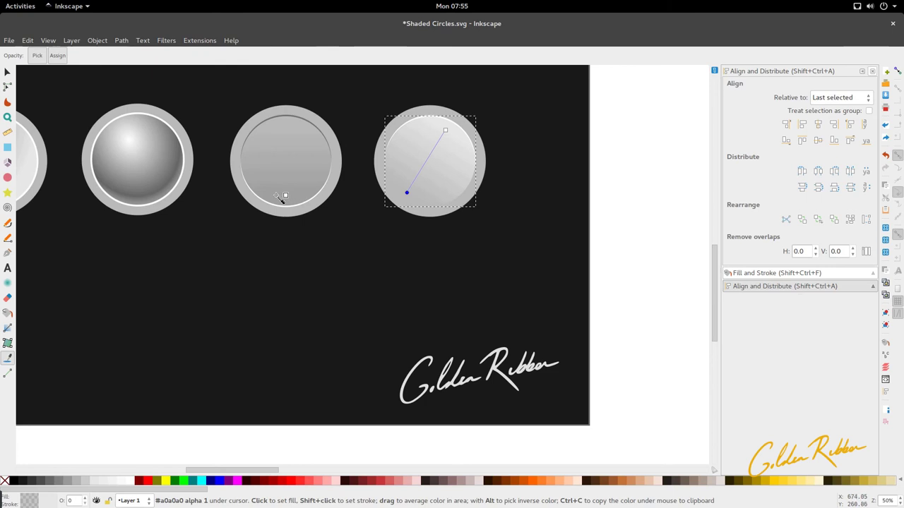
{"action": "key", "text": "s"}
{"action": "left_click", "coordinate": [455, 135], "text": "alt"}
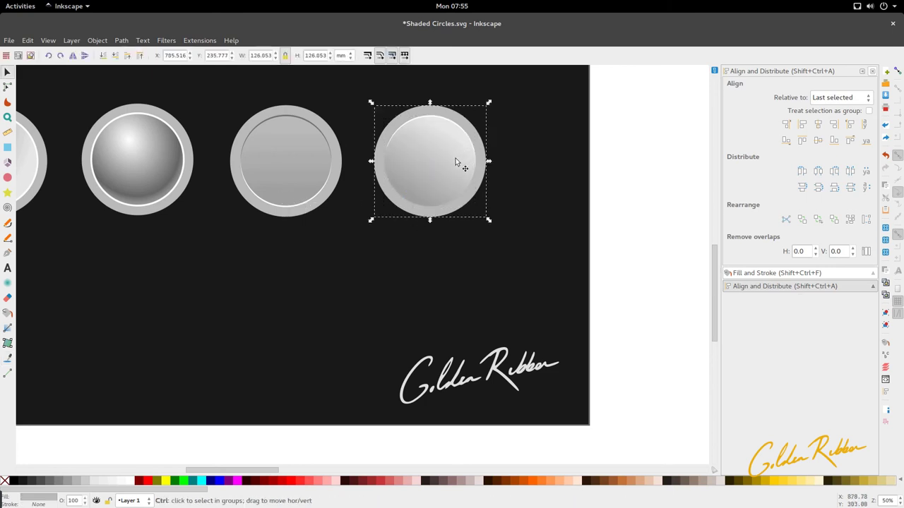
{"action": "scroll", "coordinate": [455, 159], "scroll_direction": "up", "scroll_amount": 2, "text": "ctrl"}
{"action": "scroll", "coordinate": [359, 197], "scroll_direction": "down", "scroll_amount": 2, "text": "ctrl"}
{"action": "scroll", "coordinate": [424, 202], "scroll_direction": "up", "scroll_amount": 1, "text": "ctrl"}
{"action": "key", "text": "e"}
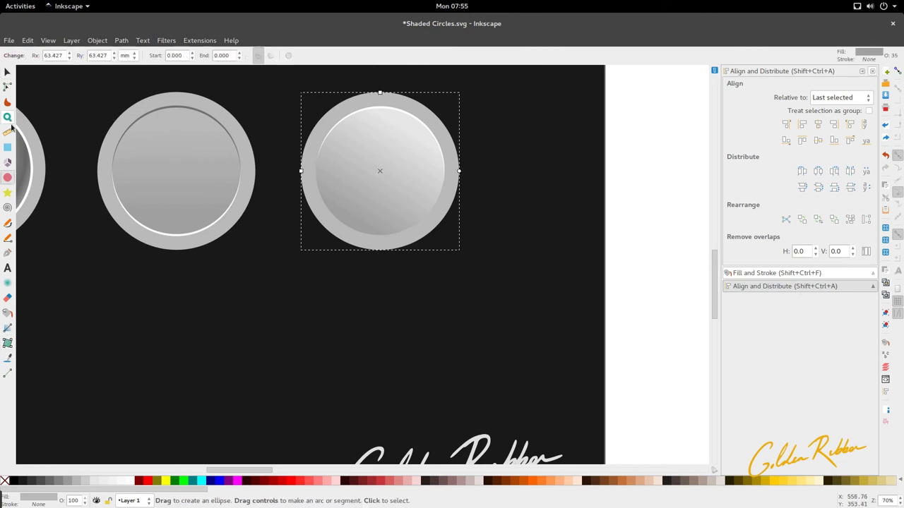
- Switch new gradients to radial with snapping on, trying one on the inner disc and undoing it
{"action": "left_click", "coordinate": [7, 327]}
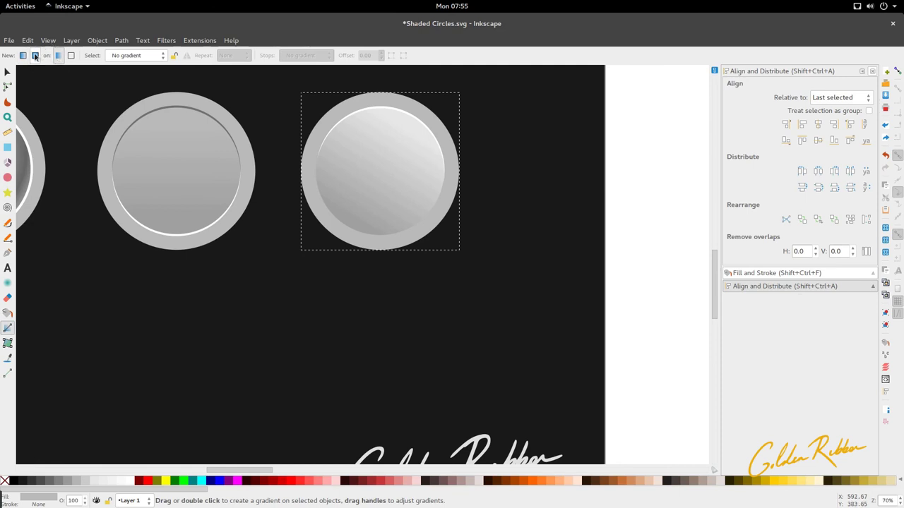
{"action": "left_click", "coordinate": [36, 56]}
{"action": "left_click", "coordinate": [898, 71]}
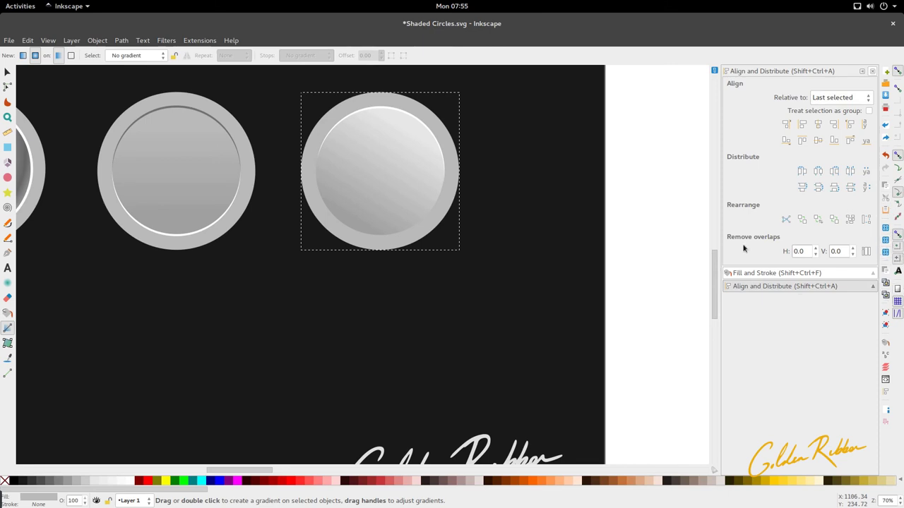
{"action": "left_click", "coordinate": [381, 174]}
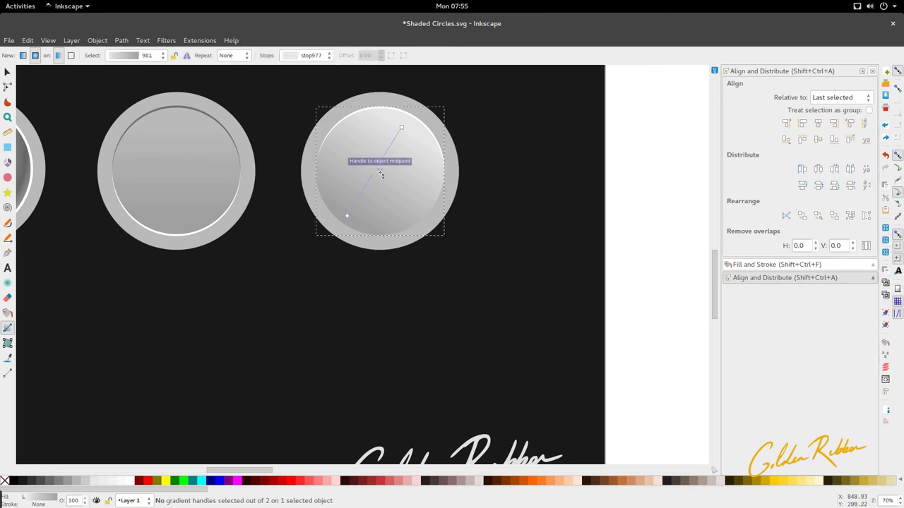
{"action": "left_click_drag", "start_coordinate": [381, 185], "coordinate": [382, 198]}
{"action": "key", "text": "ctrl+z"}
- Create a radial gradient on the outer ring from its centre and sample stop greys from the canvas
{"action": "left_click", "coordinate": [391, 104]}
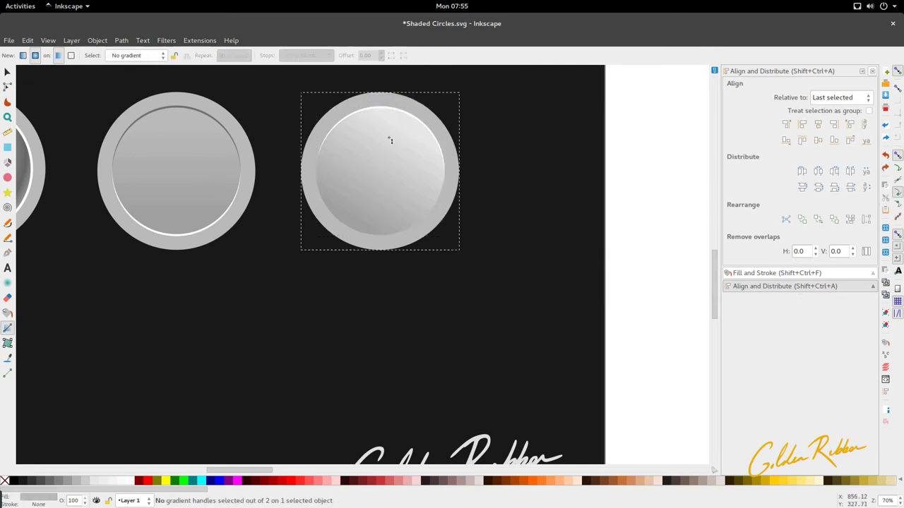
{"action": "left_click_drag", "start_coordinate": [381, 171], "coordinate": [381, 206]}
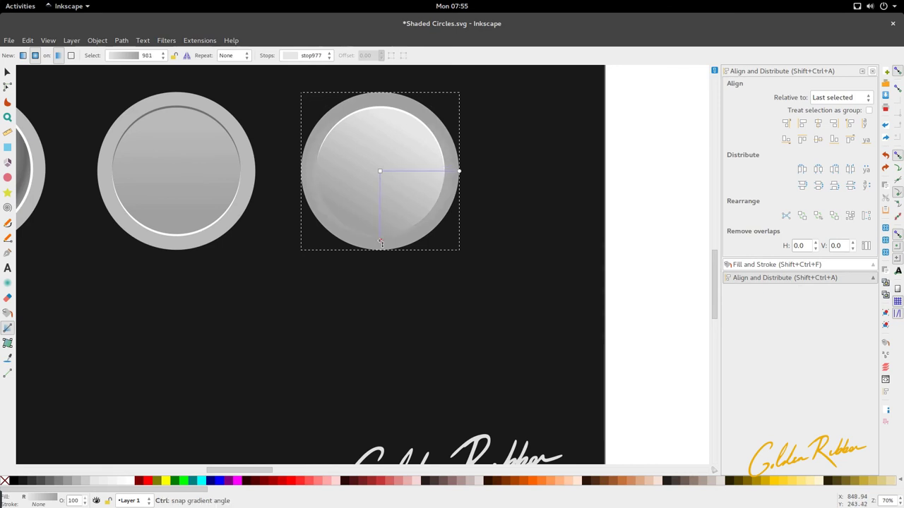
{"action": "left_click", "coordinate": [380, 241]}
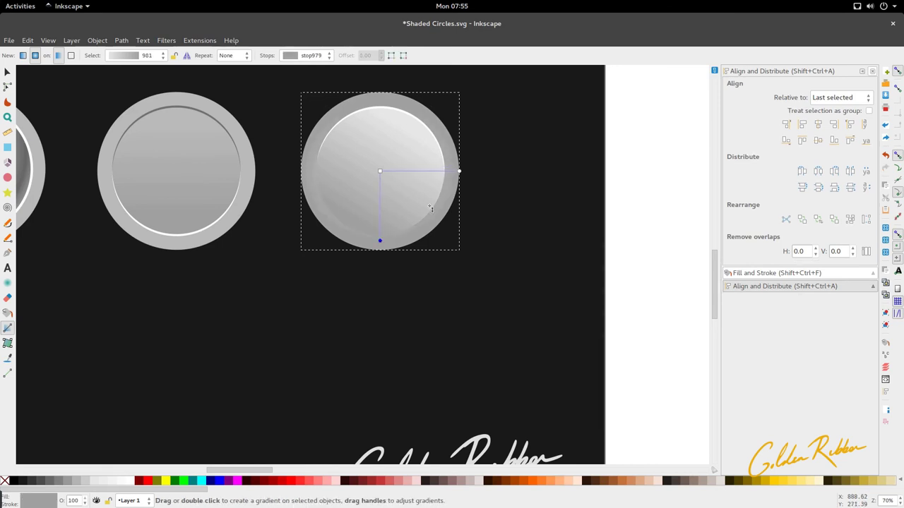
{"action": "left_click", "coordinate": [380, 171]}
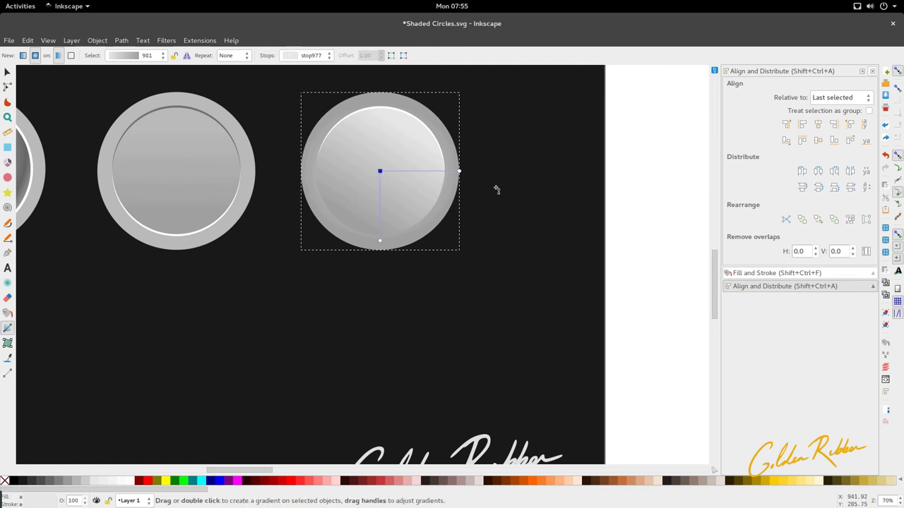
{"action": "left_click", "coordinate": [459, 171]}
{"action": "key", "text": "d"}
{"action": "left_click", "coordinate": [405, 146]}
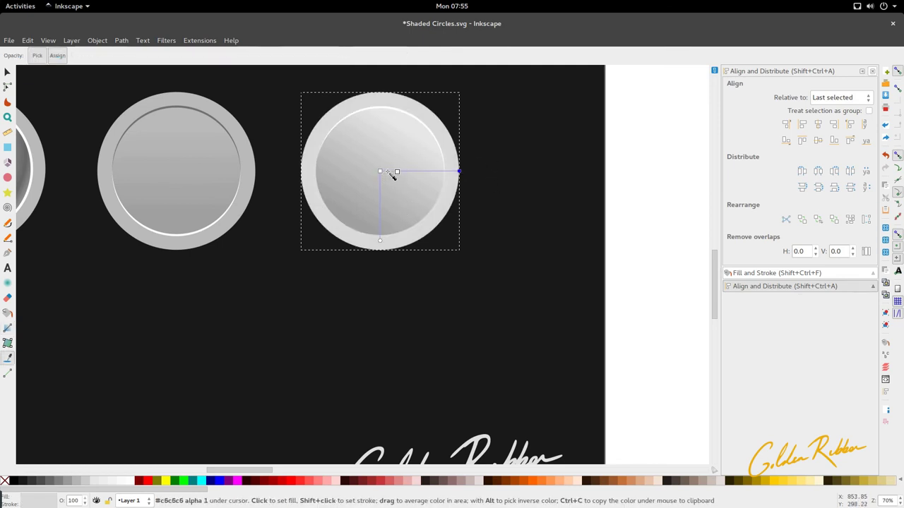
{"action": "left_click", "coordinate": [397, 202]}
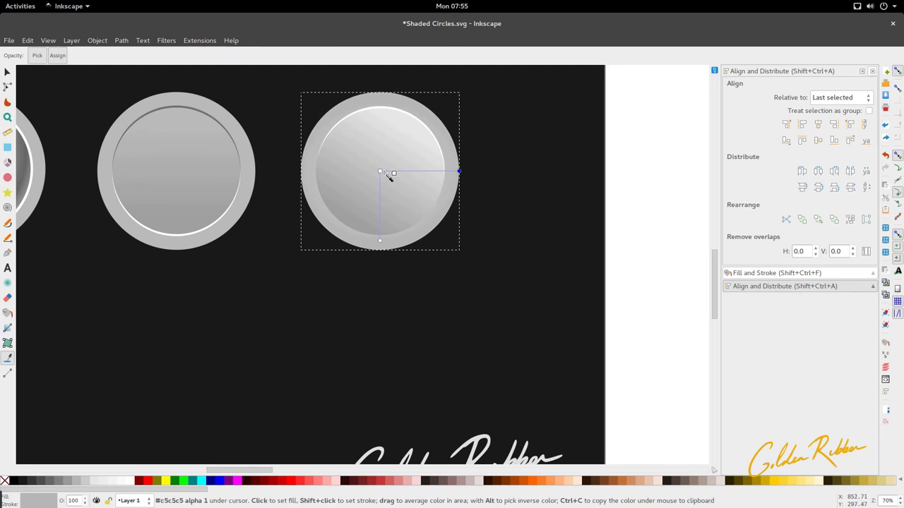
- Refine the ring's stops: centre #b7b7b7, slightly larger radius, bottom stop lightness 200
{"action": "left_click", "coordinate": [380, 171]}
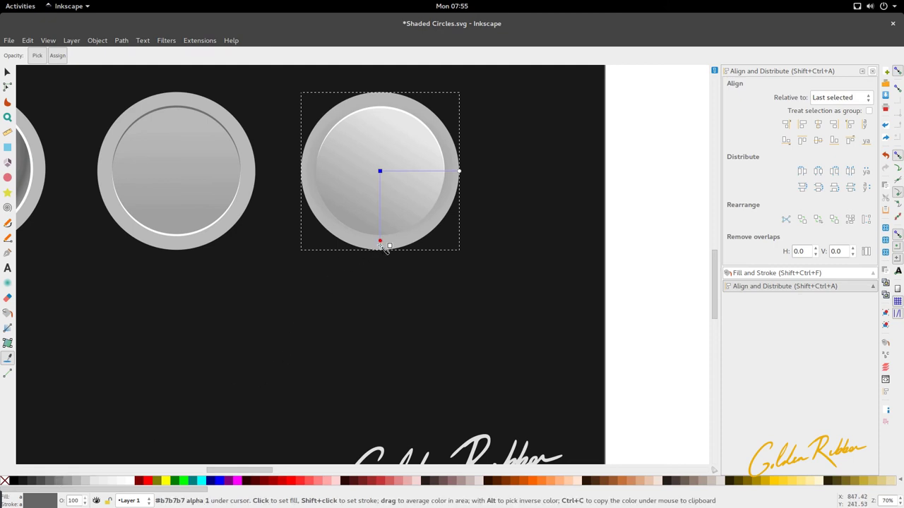
{"action": "left_click_drag", "start_coordinate": [386, 253], "coordinate": [386, 256]}
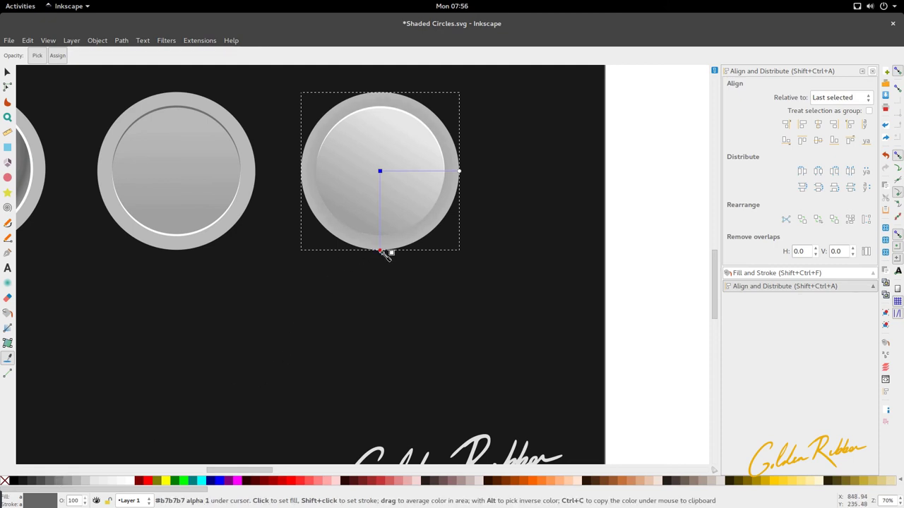
{"action": "left_click", "coordinate": [386, 254]}
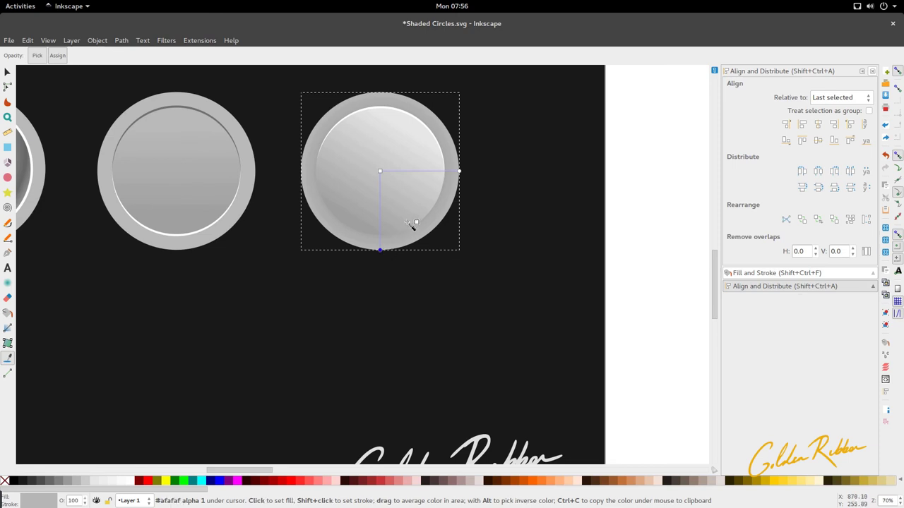
{"action": "left_click", "coordinate": [460, 172]}
{"action": "left_click", "coordinate": [89, 485]}
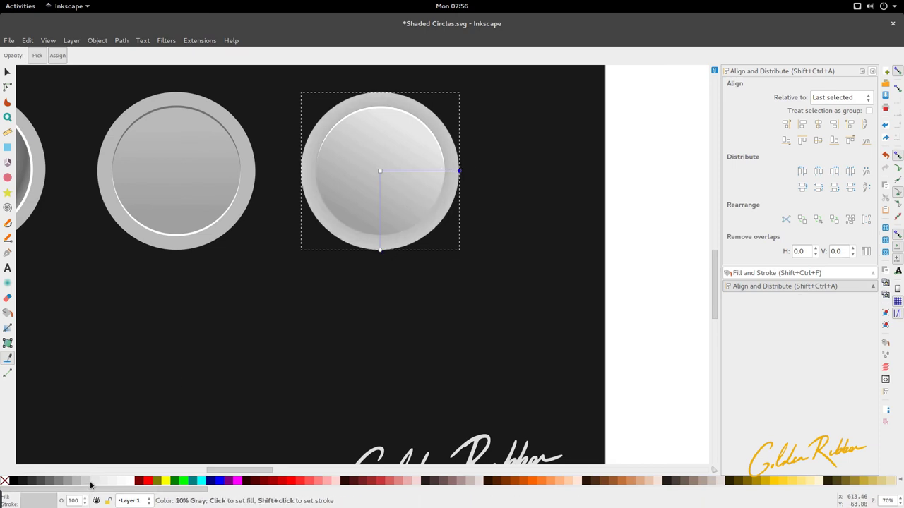
{"action": "key", "text": "ctrl+z"}
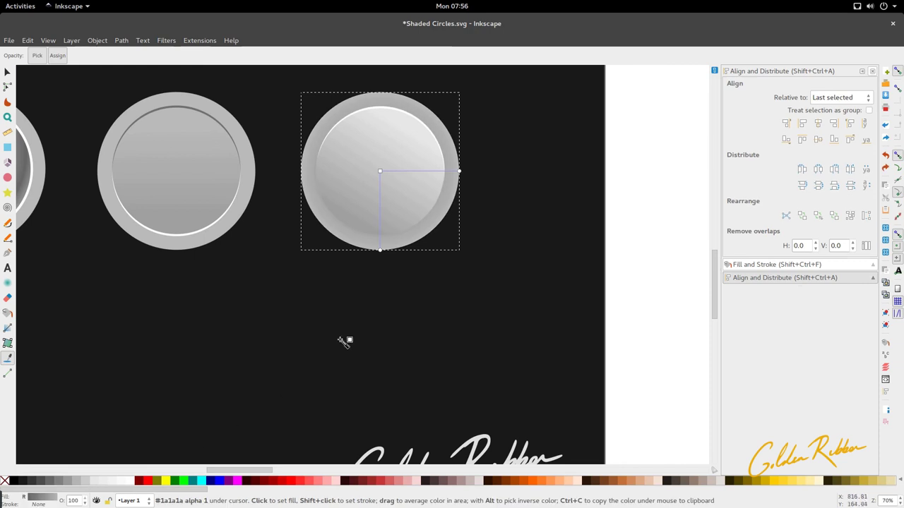
{"action": "left_click", "coordinate": [380, 250]}
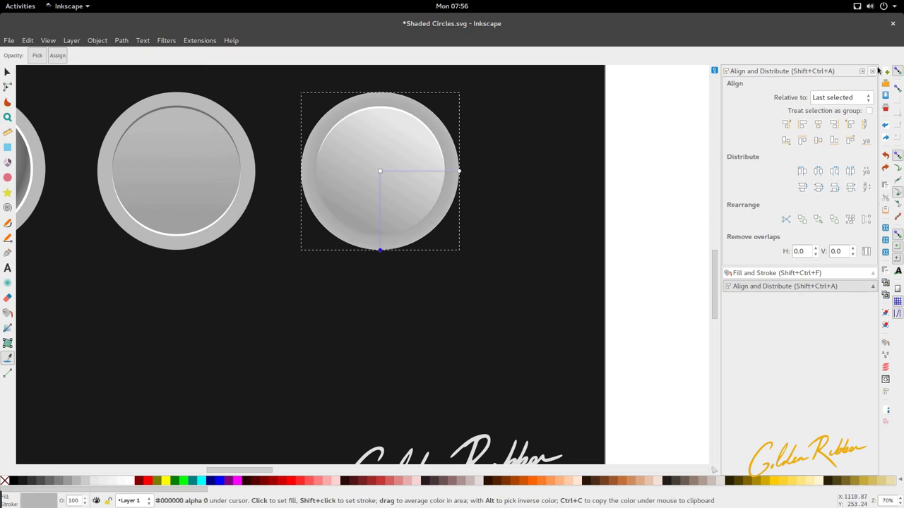
{"action": "left_click", "coordinate": [789, 278]}
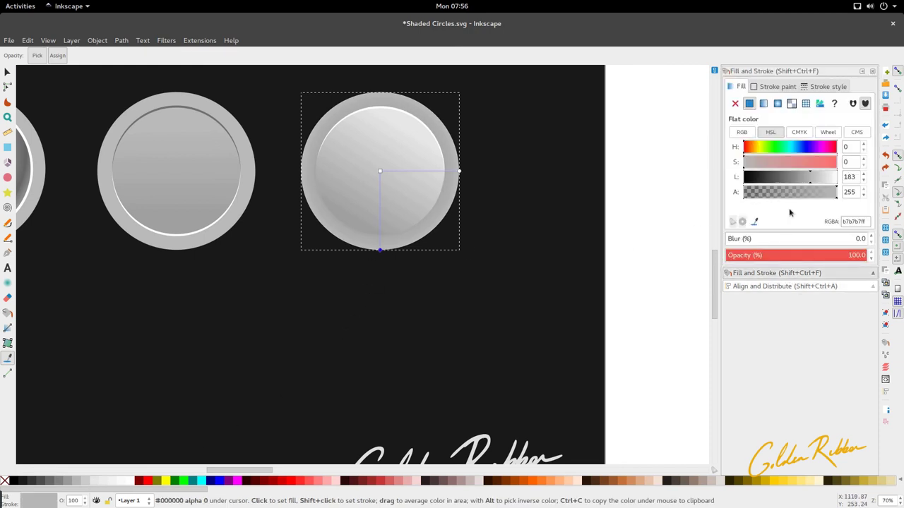
{"action": "left_click_drag", "start_coordinate": [810, 176], "coordinate": [822, 179]}
- Slightly darken one gradient stop on the fifth circle's inner disc via Lightness
{"action": "key", "text": "s"}
{"action": "left_click", "coordinate": [670, 269]}
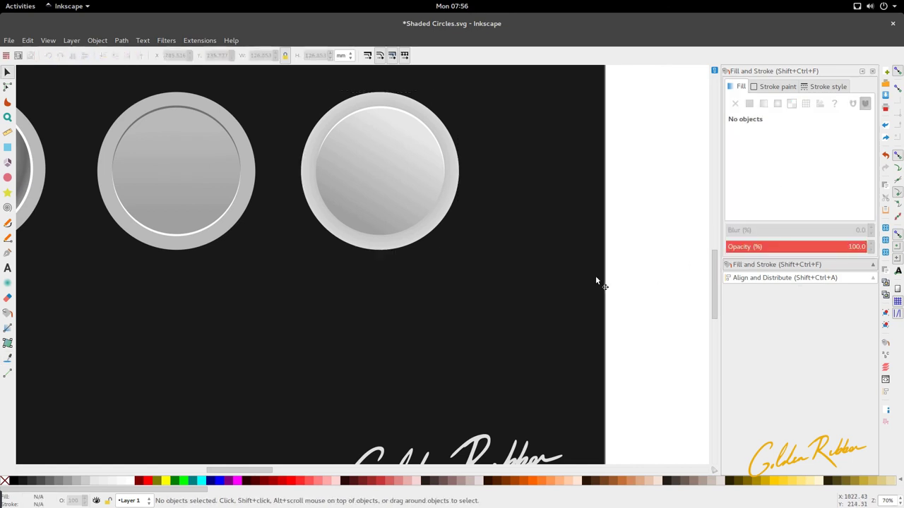
{"action": "scroll", "coordinate": [588, 276], "scroll_direction": "down", "scroll_amount": 3}
{"action": "scroll", "coordinate": [537, 219], "scroll_direction": "down", "scroll_amount": 1}
{"action": "scroll", "coordinate": [495, 152], "scroll_direction": "down", "scroll_amount": 1}
{"action": "scroll", "coordinate": [505, 141], "scroll_direction": "up", "scroll_amount": 4}
{"action": "key", "text": "e"}
{"action": "left_click", "coordinate": [503, 141]}
{"action": "left_click", "coordinate": [494, 132]}
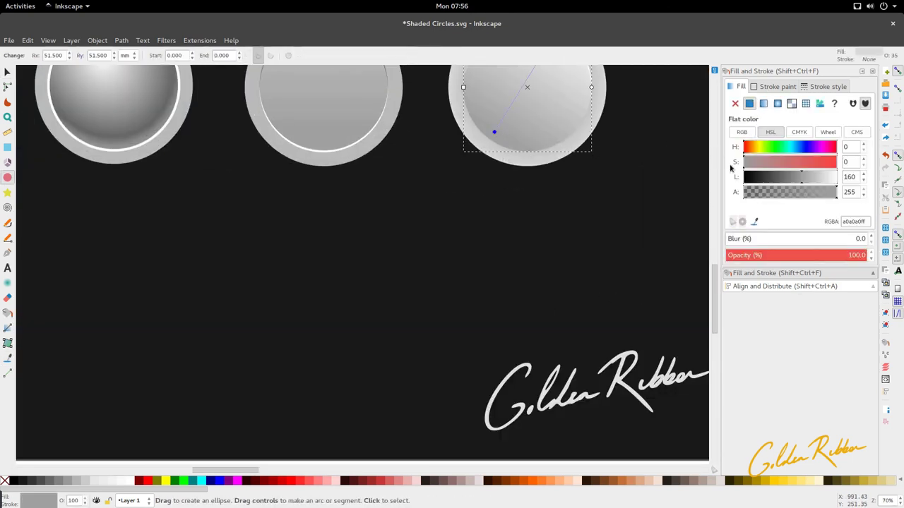
{"action": "left_click", "coordinate": [801, 183]}
{"action": "key", "text": "s"}
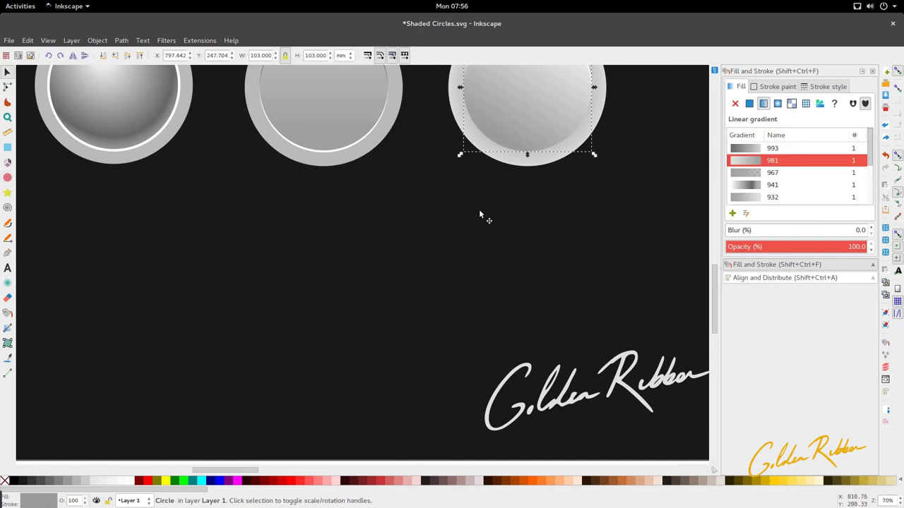
- Zoom out to view the whole page with all five shaded circles
{"action": "left_click", "coordinate": [480, 210]}
{"action": "scroll", "coordinate": [480, 211], "scroll_direction": "up", "scroll_amount": 5}
{"action": "scroll", "coordinate": [478, 214], "scroll_direction": "down", "scroll_amount": 3}
{"action": "scroll", "coordinate": [479, 214], "scroll_direction": "down", "scroll_amount": 3}
{"action": "scroll", "coordinate": [346, 177], "scroll_direction": "up", "scroll_amount": 2}
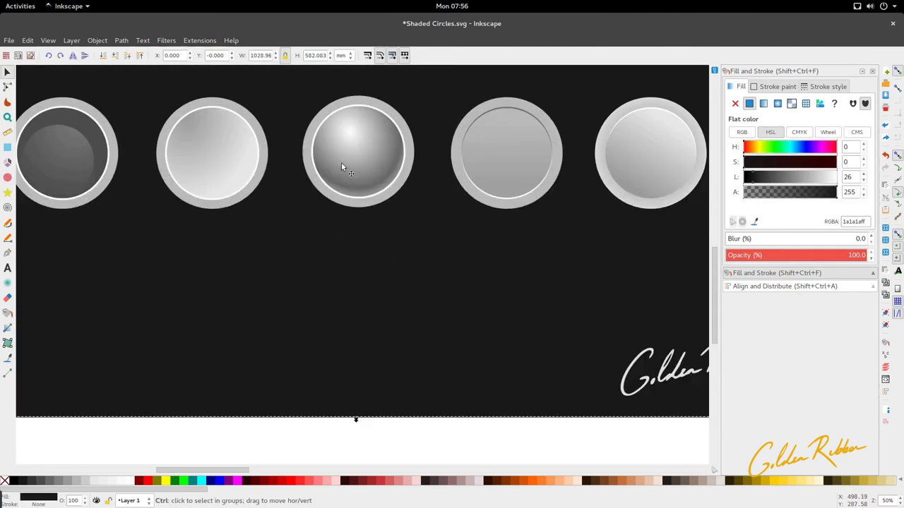
{"action": "scroll", "coordinate": [343, 172], "scroll_direction": "up", "scroll_amount": 3}
{"action": "scroll", "coordinate": [342, 172], "scroll_direction": "down", "scroll_amount": 1}
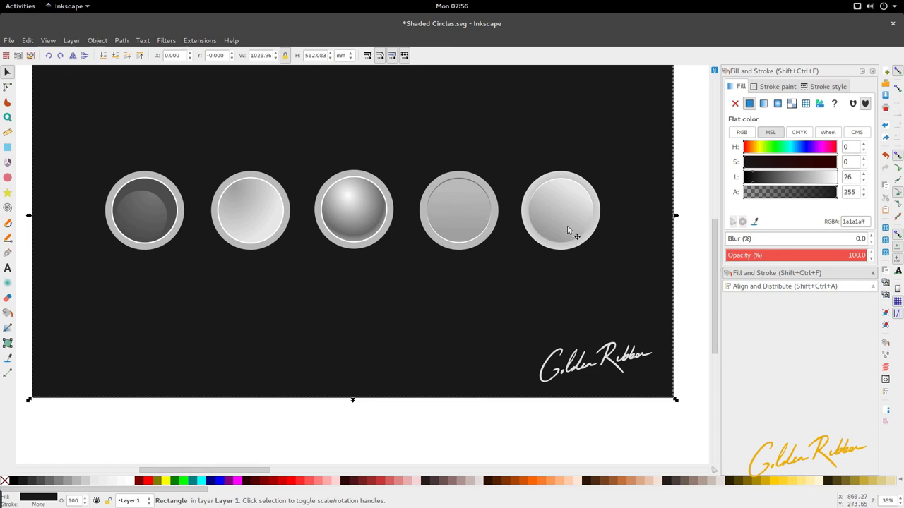
{"action": "left_click", "coordinate": [563, 206]}
{"action": "left_click", "coordinate": [563, 203]}
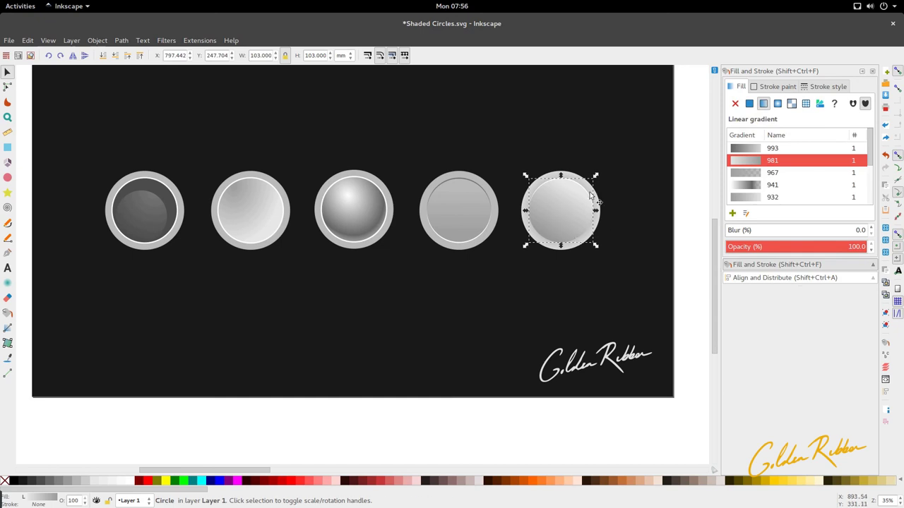
{"action": "left_click", "coordinate": [529, 194]}
{"action": "left_click", "coordinate": [528, 196]}
{"action": "left_click", "coordinate": [599, 210]}
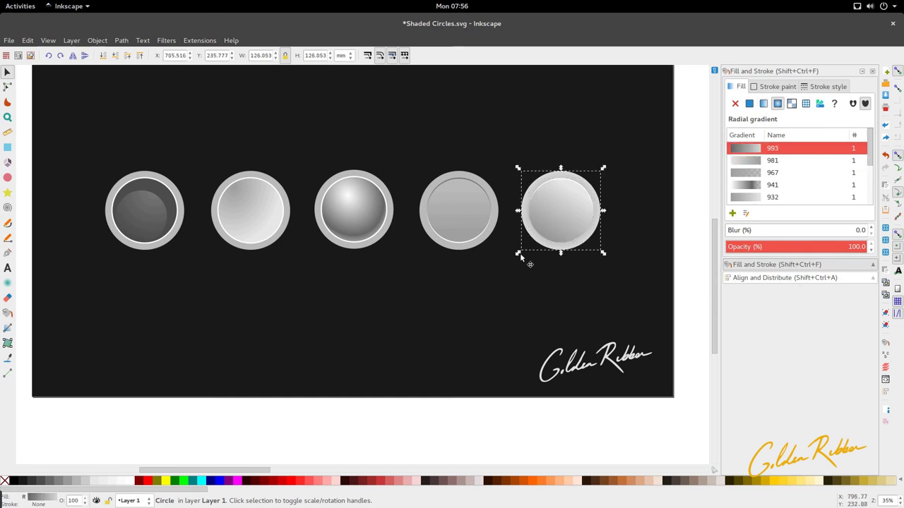
{"action": "scroll", "coordinate": [439, 243], "scroll_direction": "down", "scroll_amount": 2}
{"action": "scroll", "coordinate": [260, 232], "scroll_direction": "up", "scroll_amount": 2}
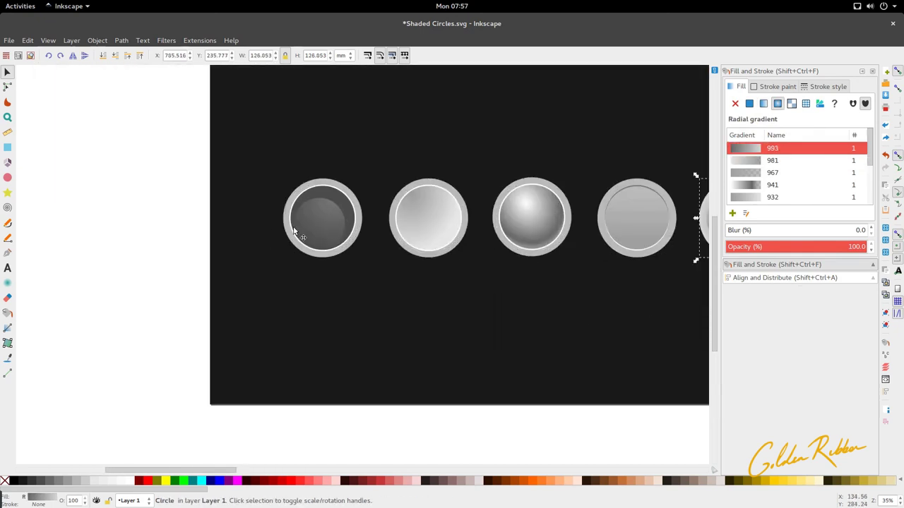
{"action": "scroll", "coordinate": [301, 231], "scroll_direction": "right", "scroll_amount": 3}
{"action": "scroll", "coordinate": [301, 231], "scroll_direction": "right", "scroll_amount": 2}
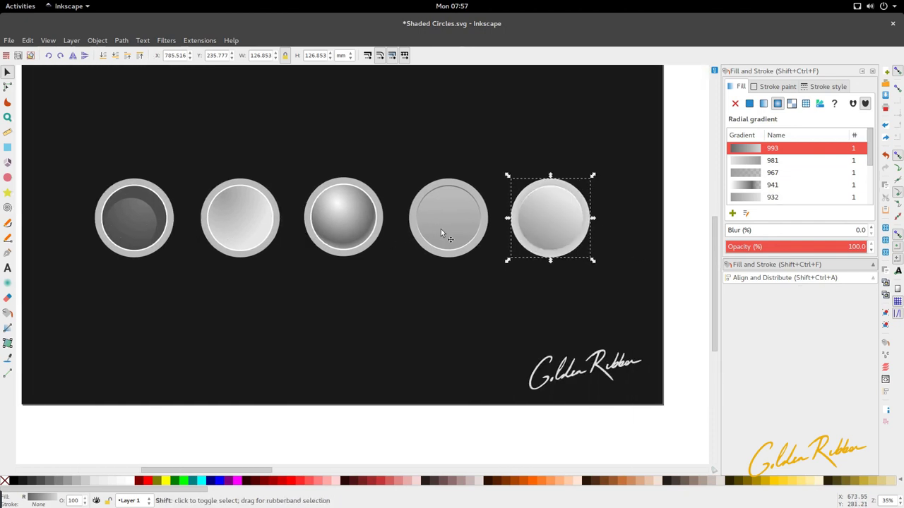
{"action": "scroll", "coordinate": [441, 230], "scroll_direction": "left", "scroll_amount": 1}
{"action": "scroll", "coordinate": [441, 230], "scroll_direction": "right", "scroll_amount": 1}
{"action": "scroll", "coordinate": [489, 229], "scroll_direction": "left", "scroll_amount": 1}
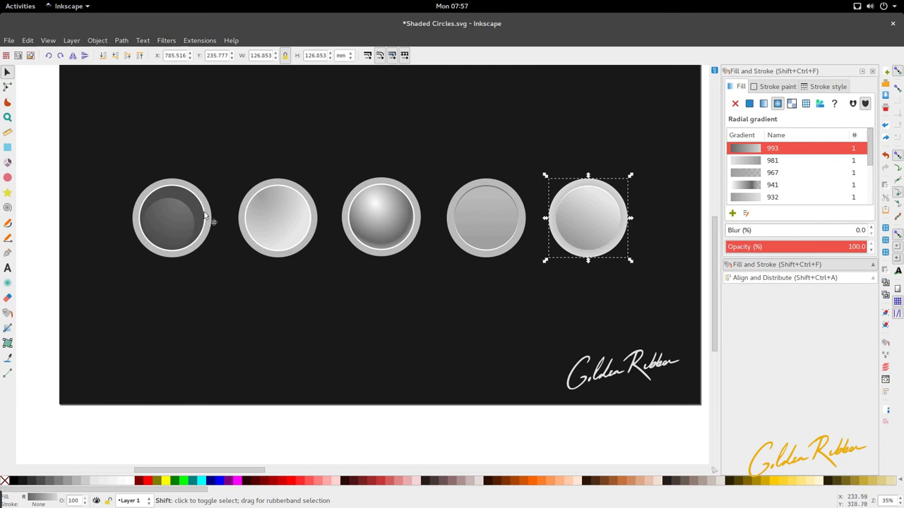
{"action": "key", "text": "ctrl"}
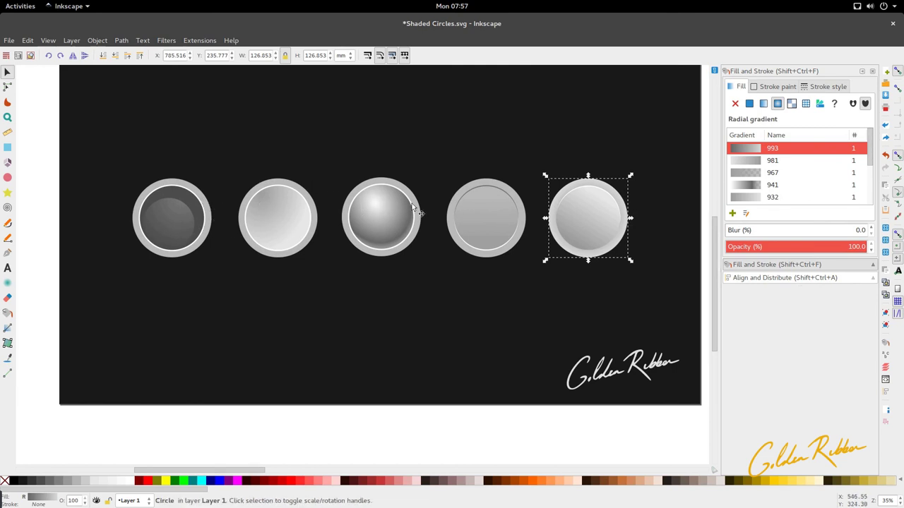
{"action": "scroll", "coordinate": [420, 172], "scroll_direction": "down", "scroll_amount": 2}
{"action": "scroll", "coordinate": [431, 183], "scroll_direction": "up", "scroll_amount": 1}
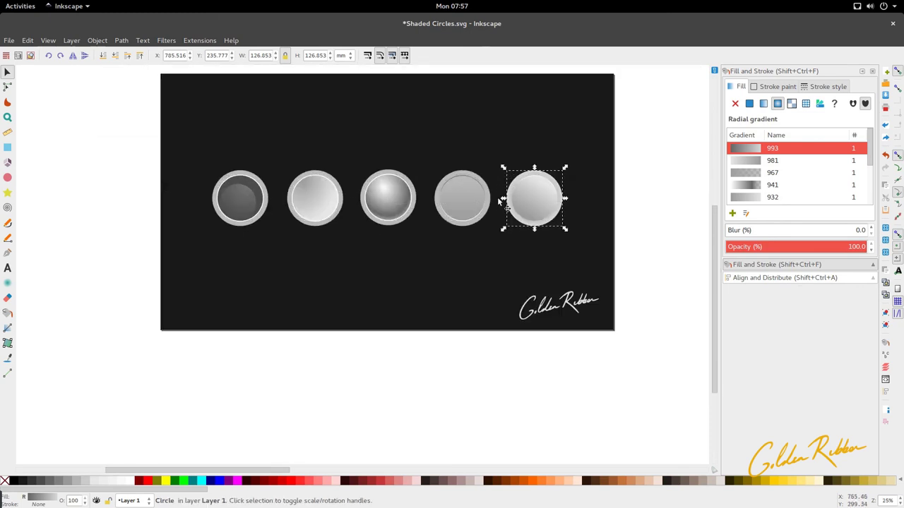
{"action": "left_click", "coordinate": [510, 233]}
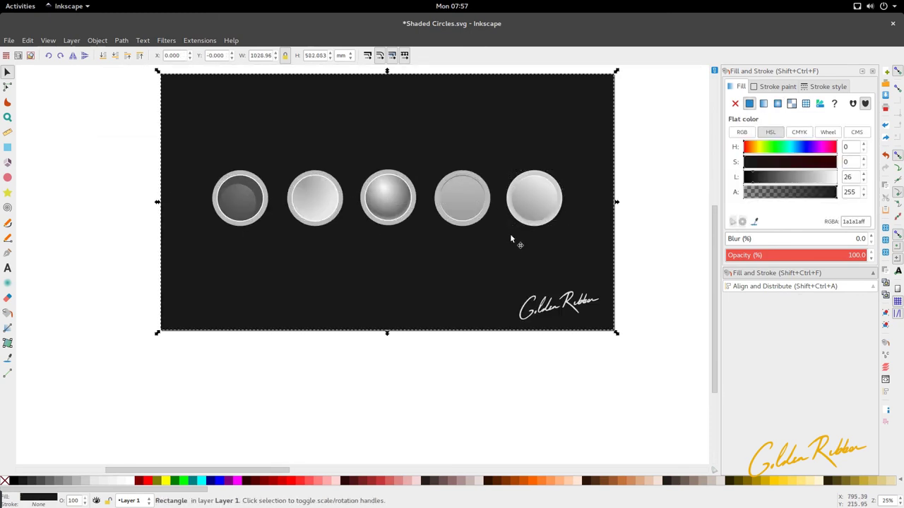